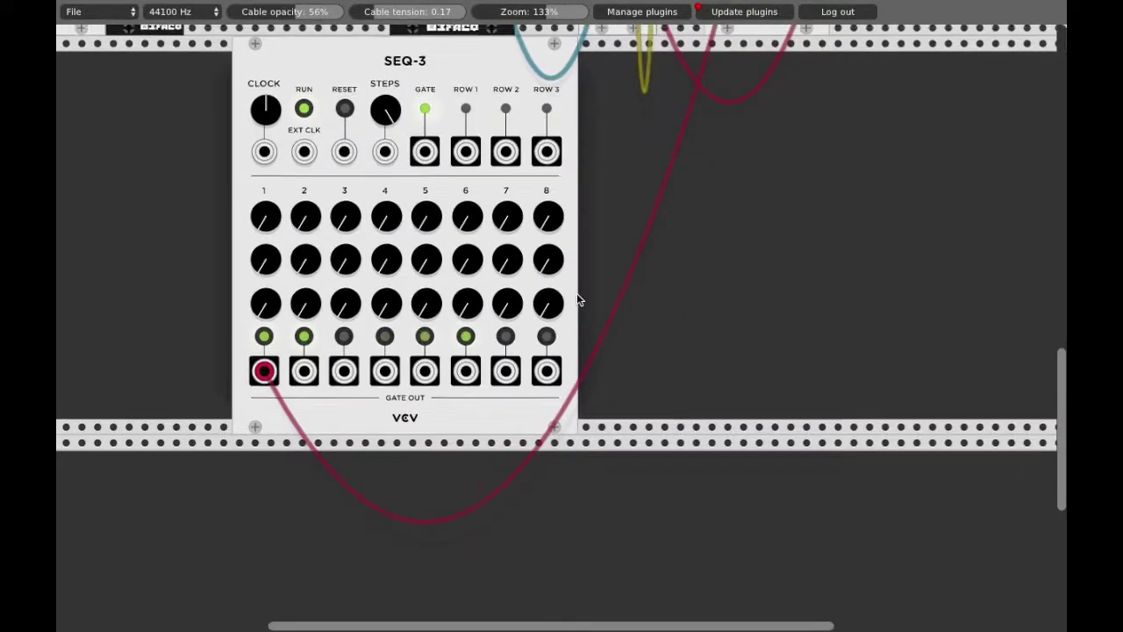
Move the red ADSR gate cable from SEQ-3's step-1 GATE OUT to its main GATE output.
{"action": "scroll", "coordinate": [577, 293], "scroll_direction": "up", "scroll_amount": 9}
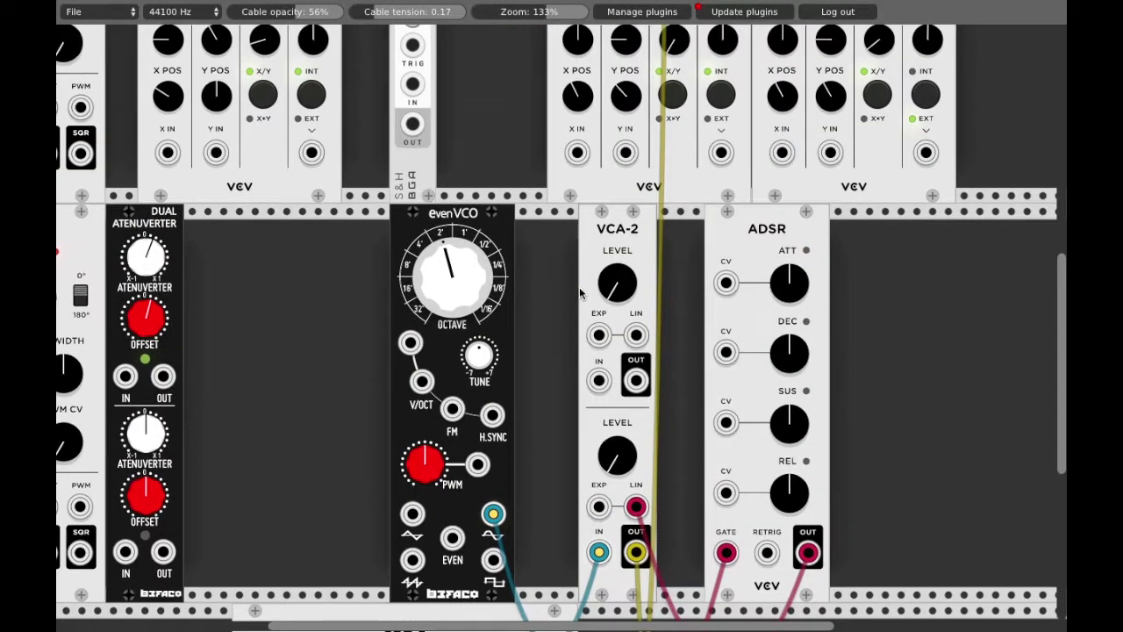
{"action": "scroll", "coordinate": [579, 294], "scroll_direction": "up", "scroll_amount": 6}
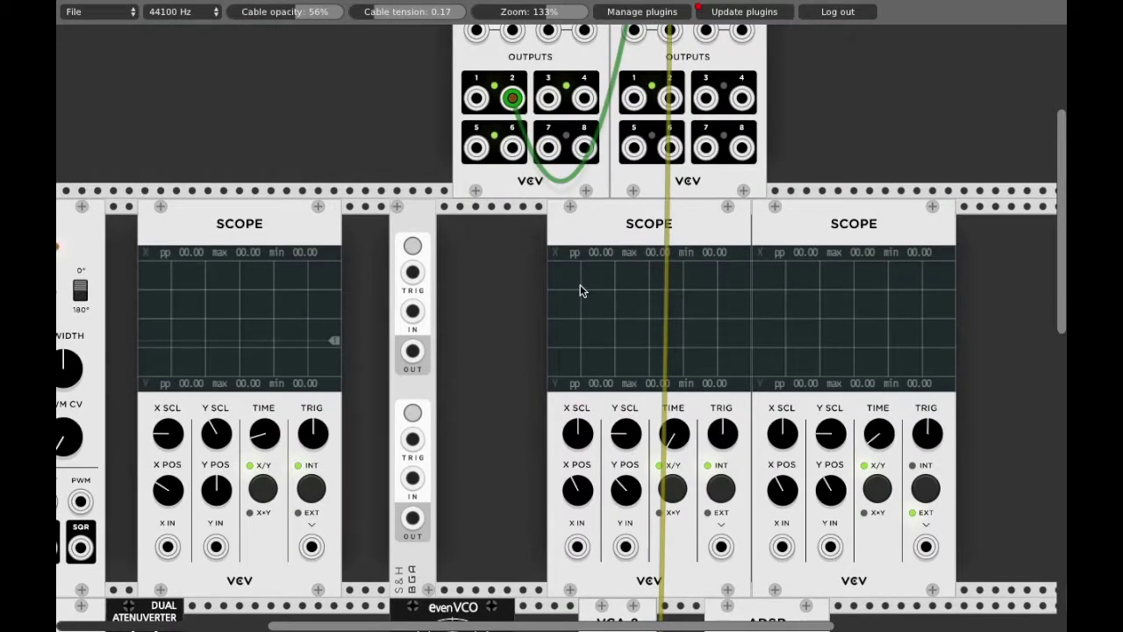
{"action": "scroll", "coordinate": [580, 287], "scroll_direction": "up", "scroll_amount": 3}
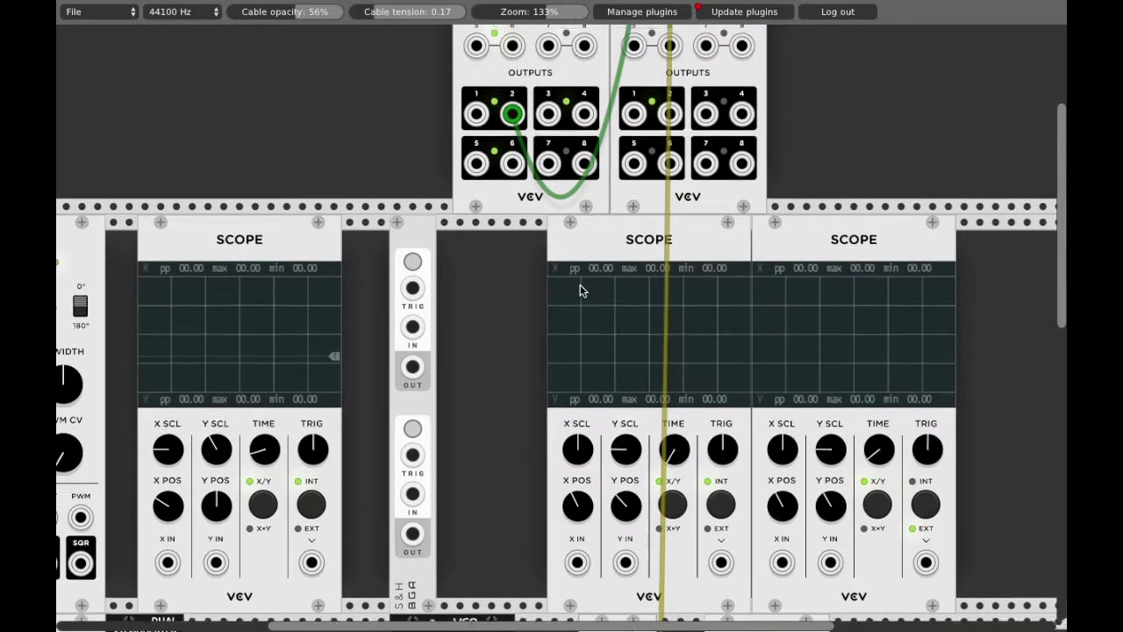
{"action": "scroll", "coordinate": [580, 291], "scroll_direction": "down", "scroll_amount": 20}
{"action": "scroll", "coordinate": [579, 289], "scroll_direction": "up", "scroll_amount": 4}
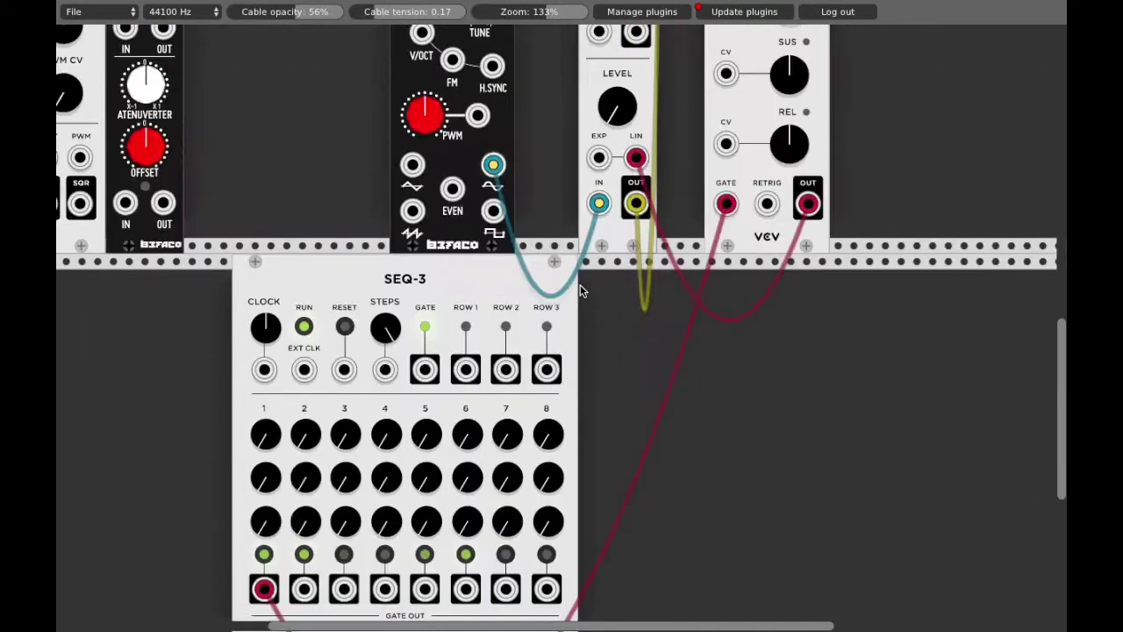
{"action": "scroll", "coordinate": [553, 212], "scroll_direction": "up", "scroll_amount": 1}
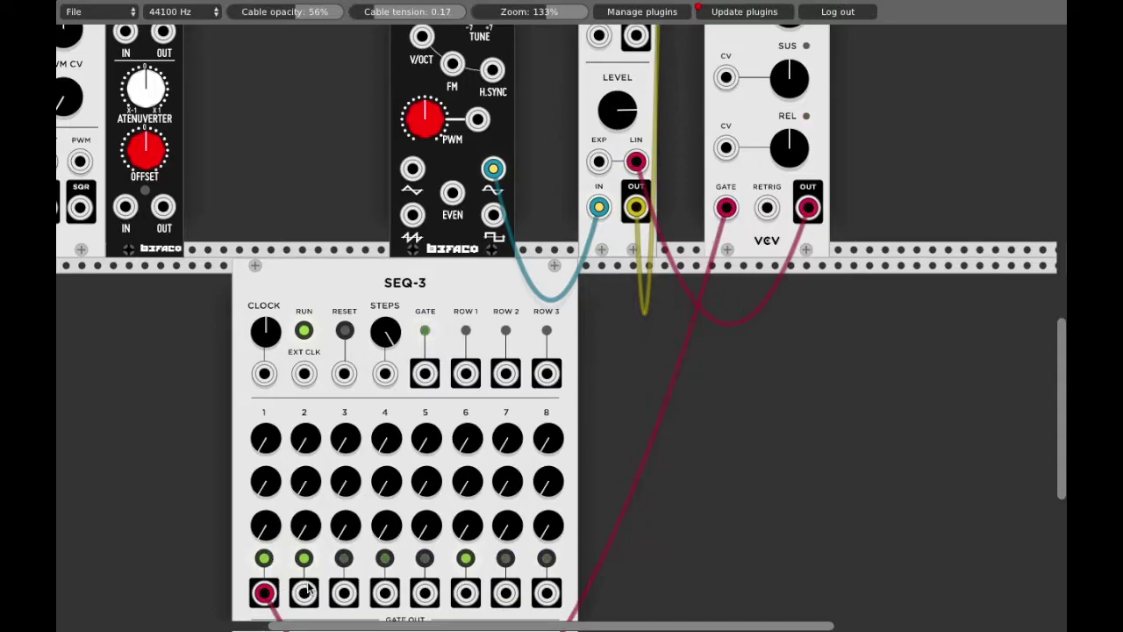
{"action": "scroll", "coordinate": [490, 468], "scroll_direction": "up", "scroll_amount": 2}
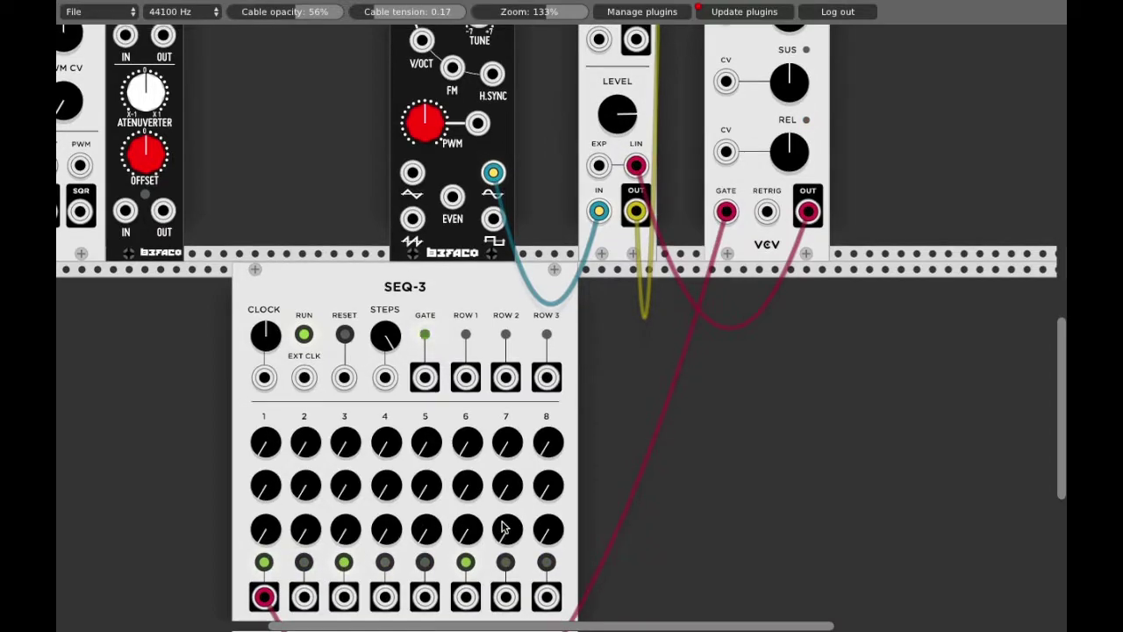
{"action": "scroll", "coordinate": [490, 469], "scroll_direction": "up", "scroll_amount": 5}
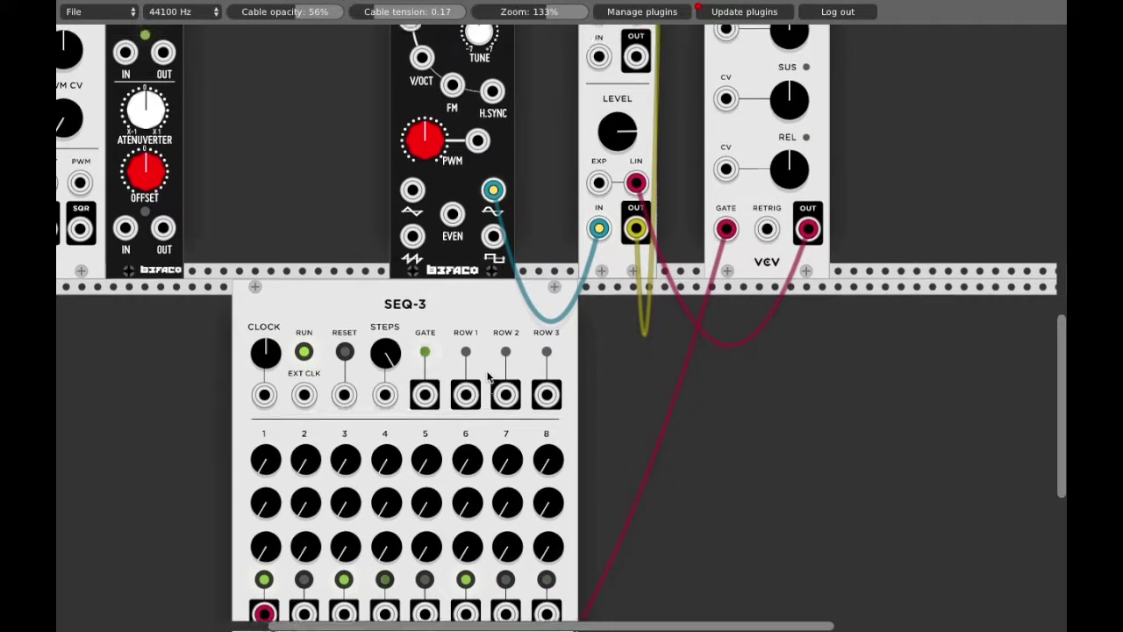
{"action": "scroll", "coordinate": [474, 401], "scroll_direction": "down", "scroll_amount": 10}
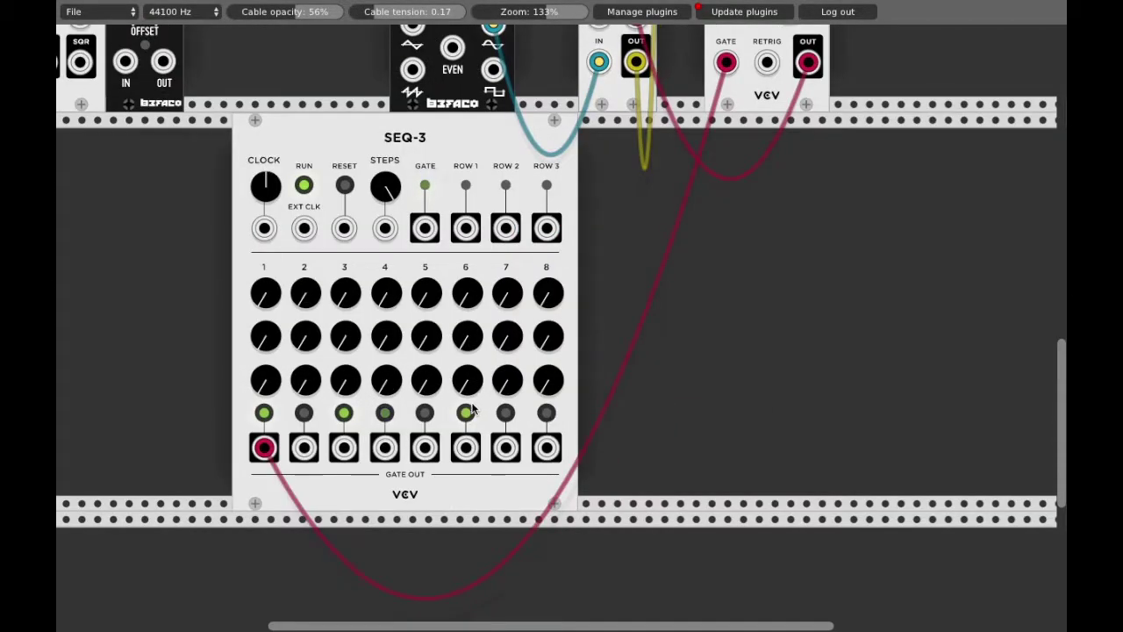
{"action": "left_click_drag", "start_coordinate": [264, 448], "coordinate": [425, 229]}
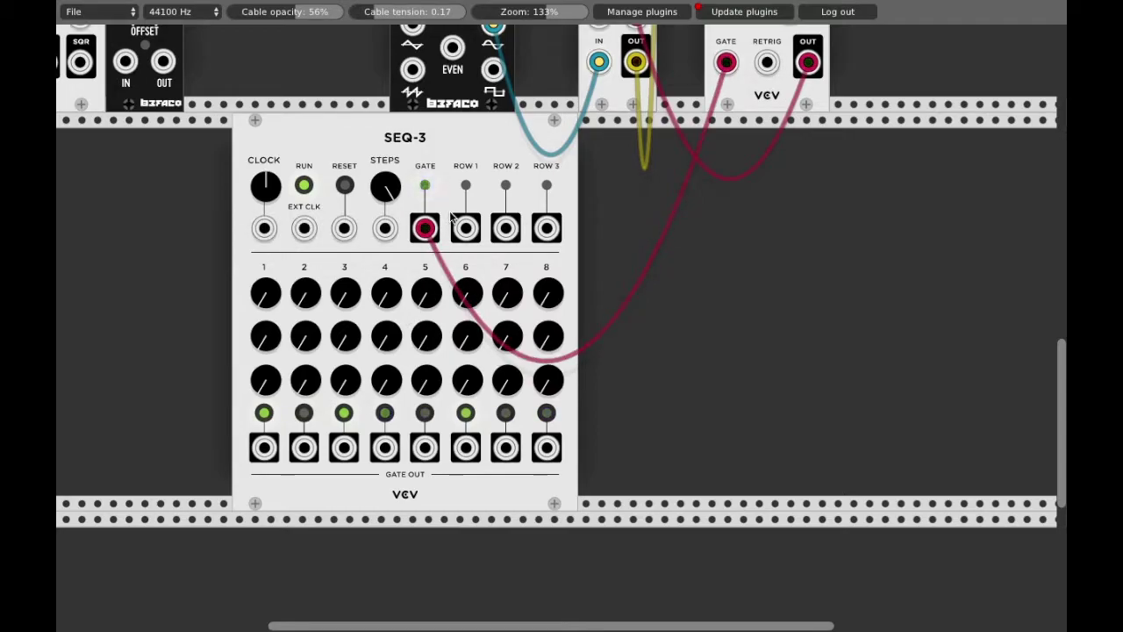
Scroll around the rack to review the rewired patch.
{"action": "scroll", "coordinate": [583, 264], "scroll_direction": "up", "scroll_amount": 1}
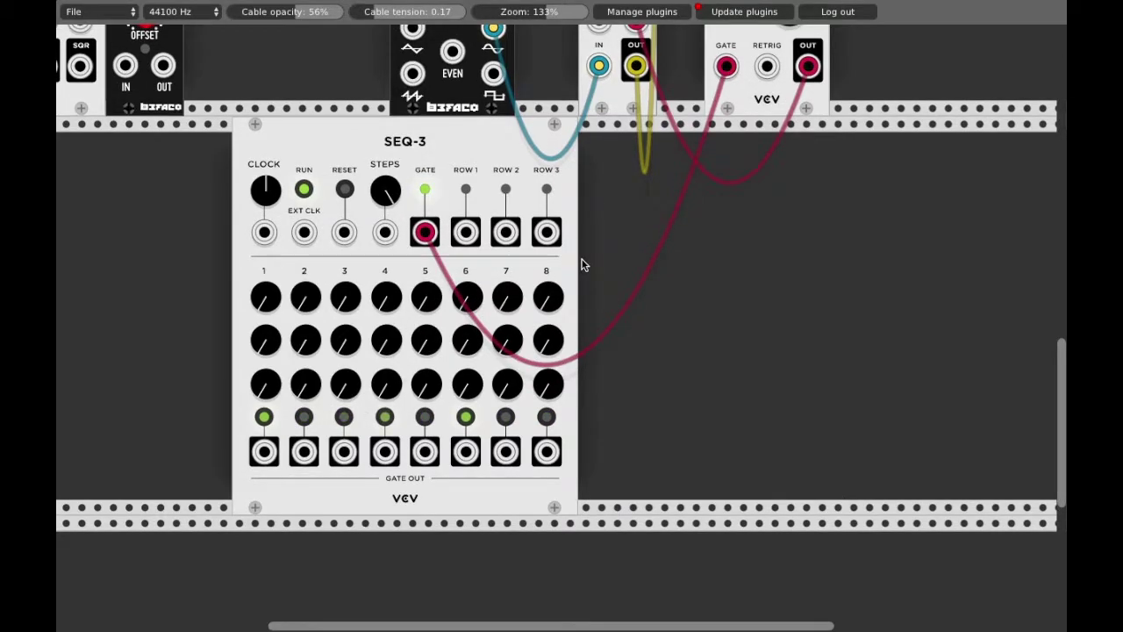
{"action": "scroll", "coordinate": [583, 264], "scroll_direction": "up", "scroll_amount": 2}
{"action": "scroll", "coordinate": [544, 231], "scroll_direction": "up", "scroll_amount": 2}
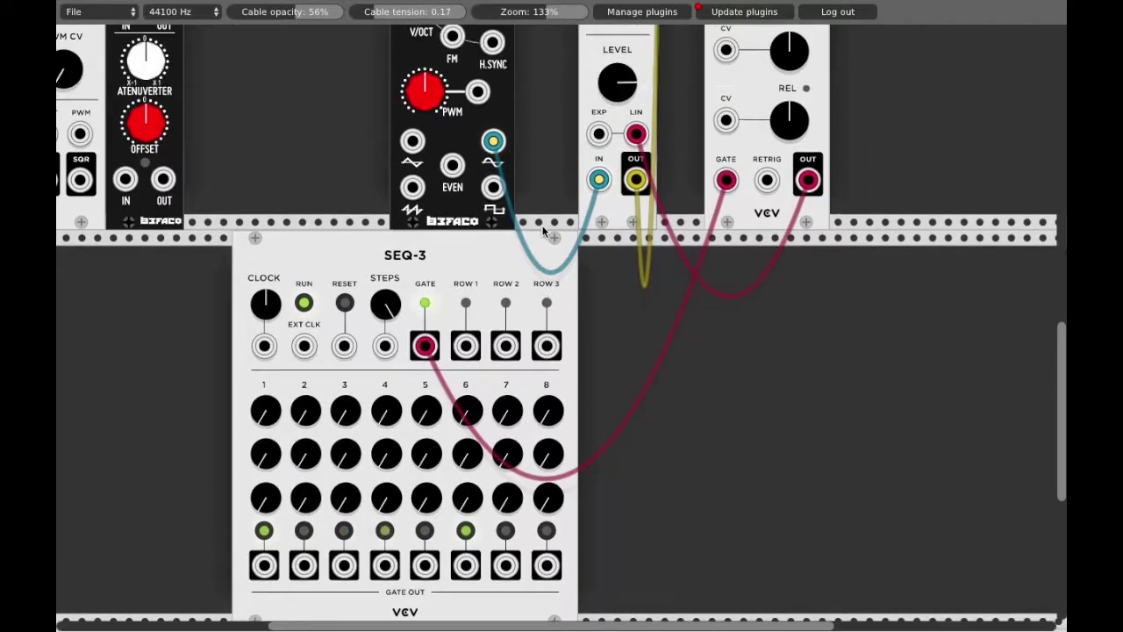
{"action": "scroll", "coordinate": [474, 130], "scroll_direction": "up", "scroll_amount": 1}
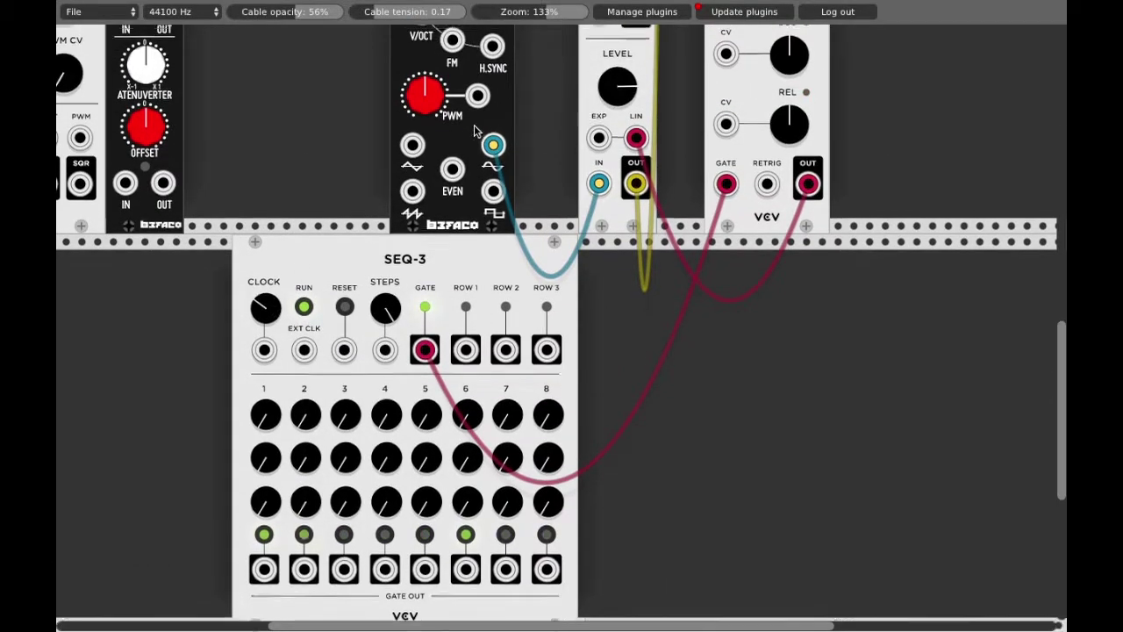
{"action": "scroll", "coordinate": [487, 167], "scroll_direction": "up", "scroll_amount": 8}
{"action": "scroll", "coordinate": [499, 202], "scroll_direction": "down", "scroll_amount": 2}
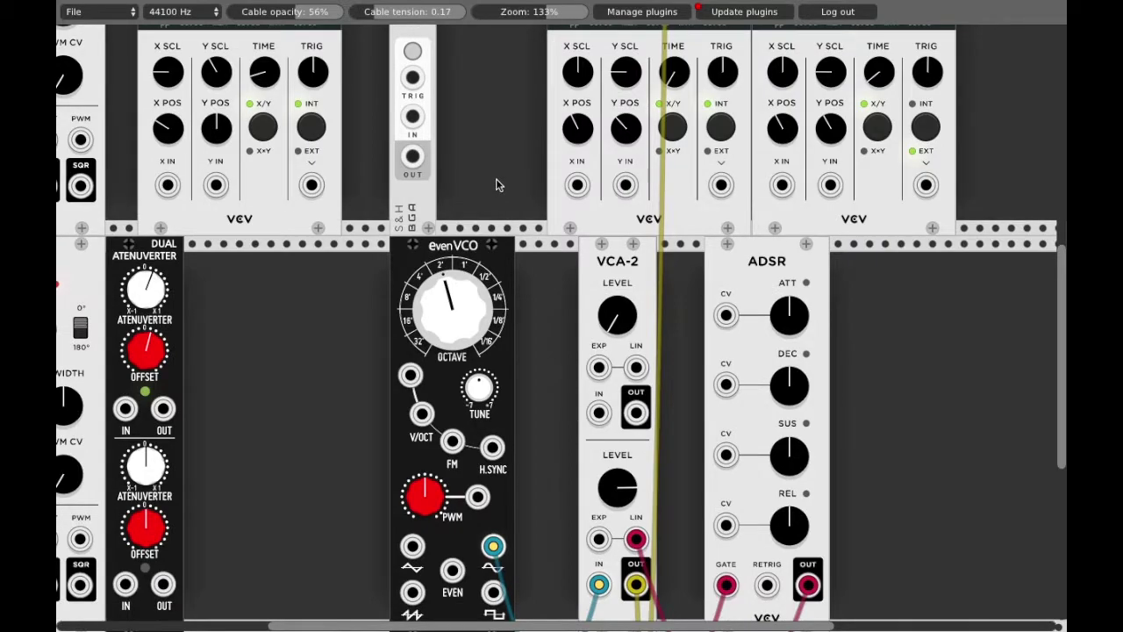
{"action": "scroll", "coordinate": [496, 184], "scroll_direction": "up", "scroll_amount": 1}
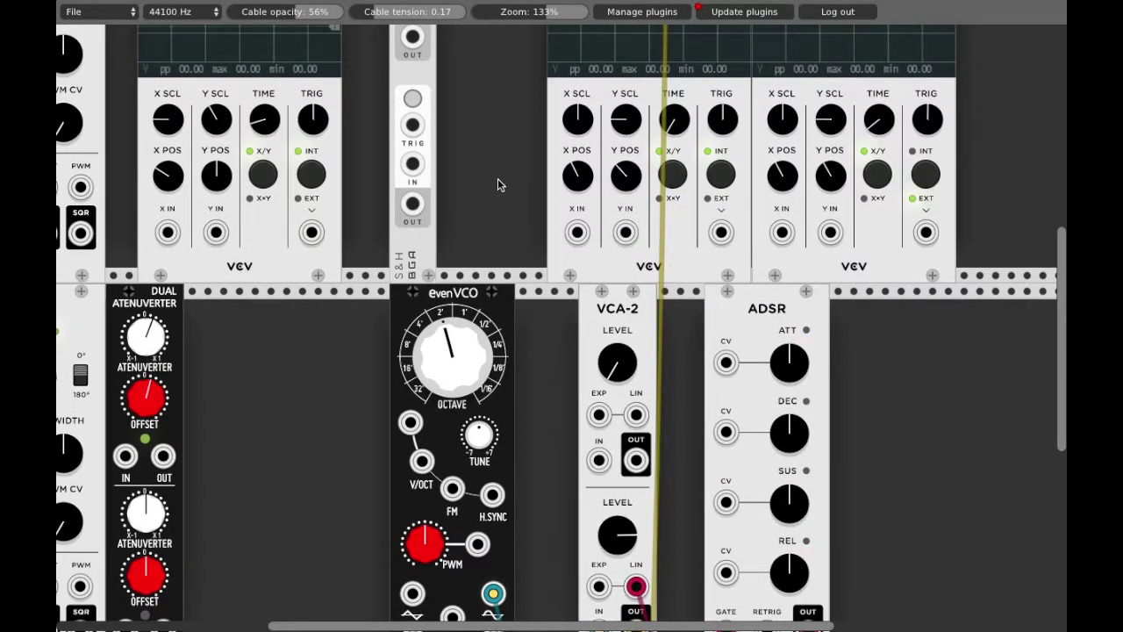
{"action": "scroll", "coordinate": [513, 180], "scroll_direction": "up", "scroll_amount": 7}
{"action": "scroll", "coordinate": [517, 185], "scroll_direction": "down", "scroll_amount": 3}
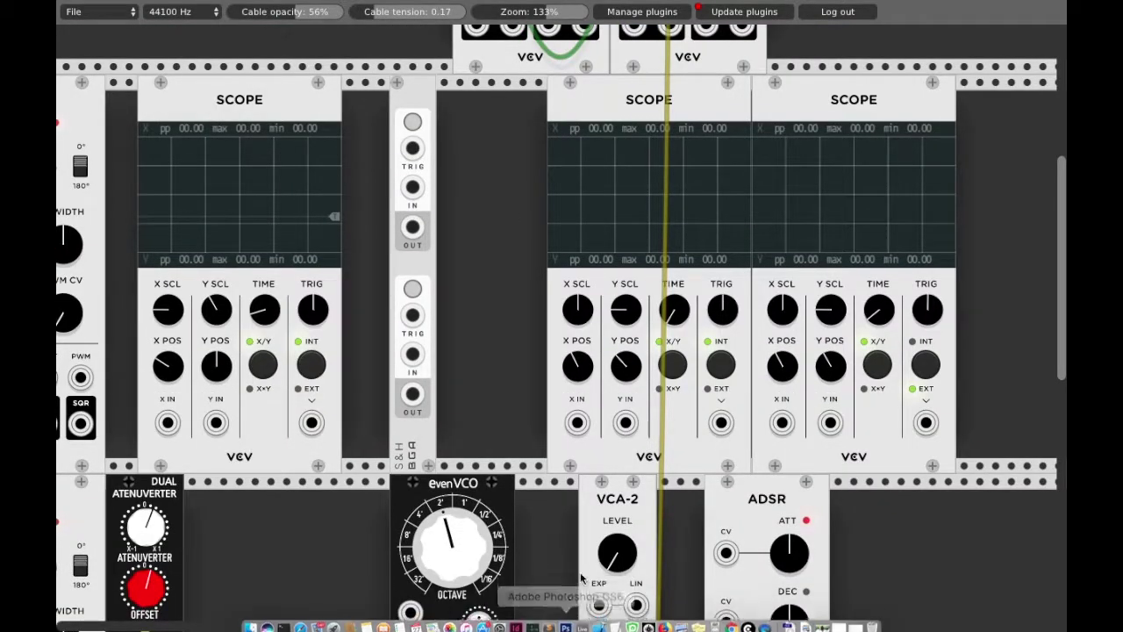
{"action": "scroll", "coordinate": [562, 622], "scroll_direction": "left", "scroll_amount": 1}
{"action": "scroll", "coordinate": [552, 327], "scroll_direction": "left", "scroll_amount": 5}
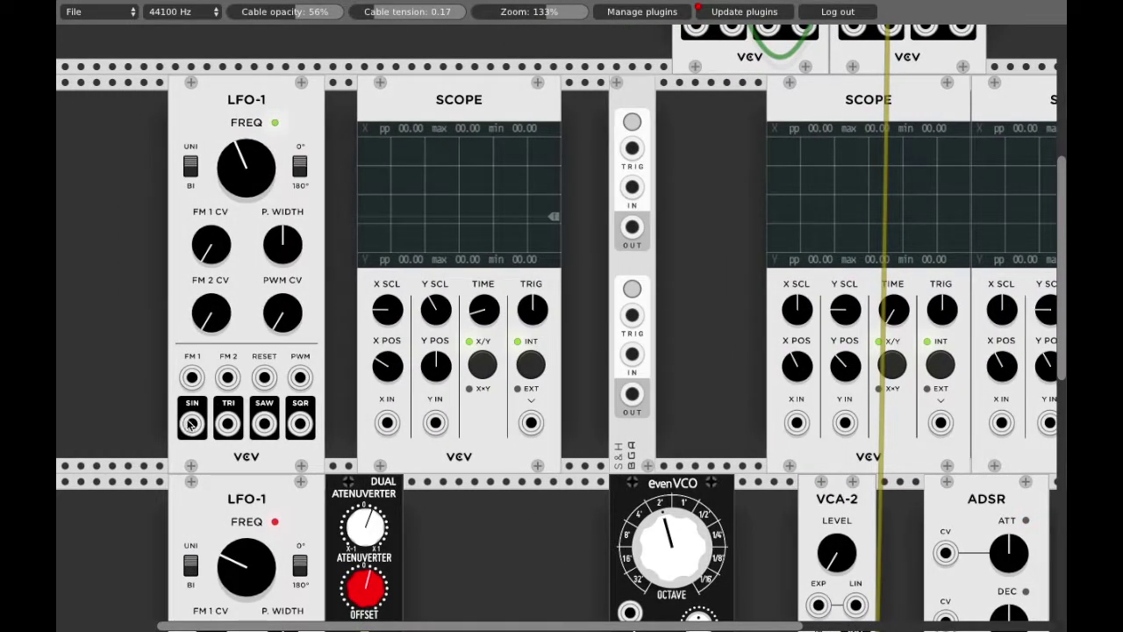
Cable LFO-1 SQR to Scope X IN, then add a Bogaudio S&H via 'sa' and delete the duplicate.
{"action": "left_click_drag", "start_coordinate": [192, 427], "coordinate": [387, 423]}
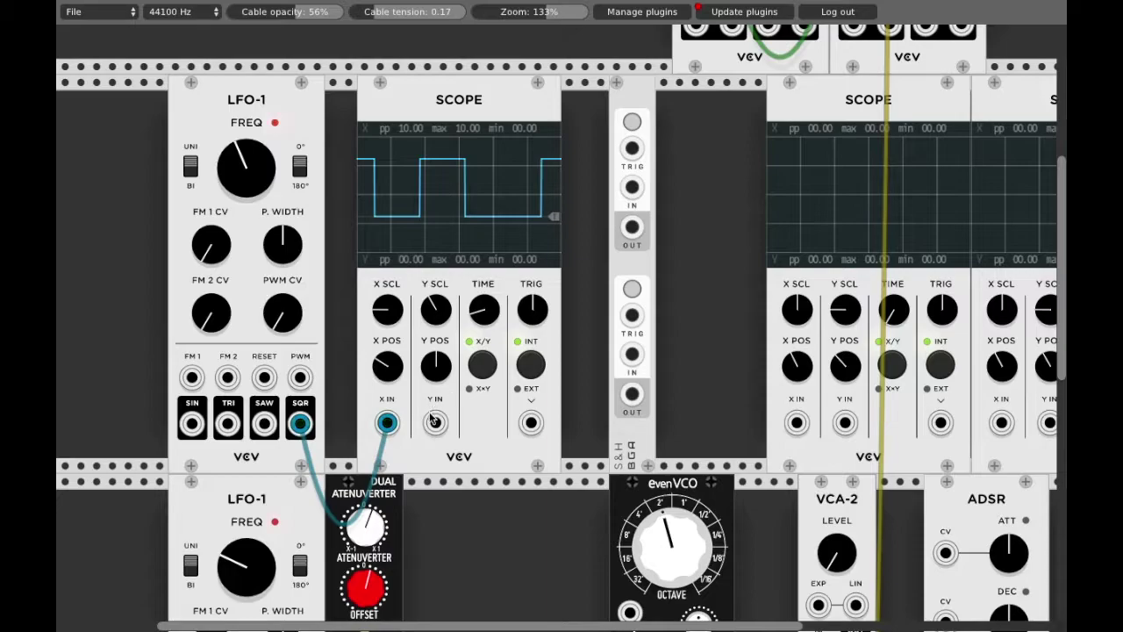
{"action": "right_click", "coordinate": [665, 238]}
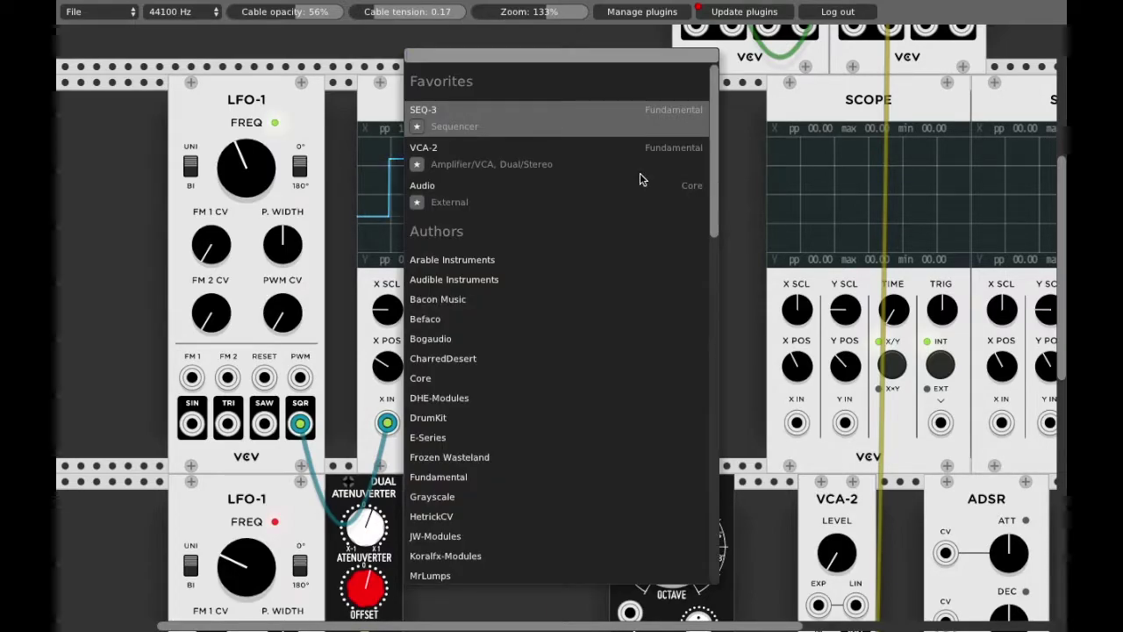
{"action": "type", "text": "sa"}
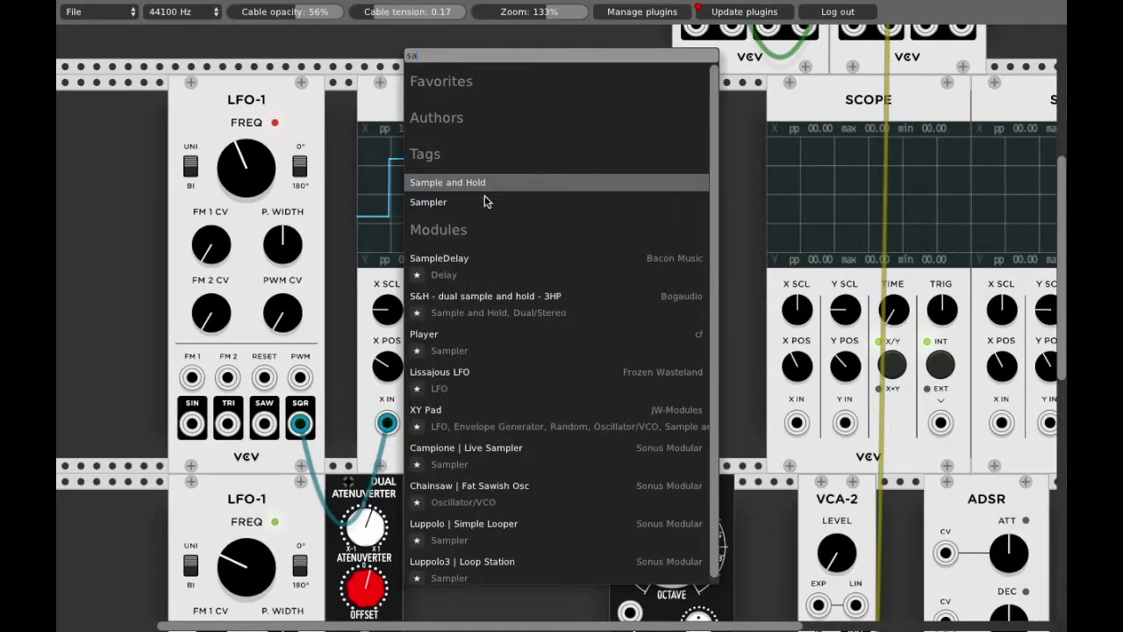
{"action": "left_click", "coordinate": [457, 184]}
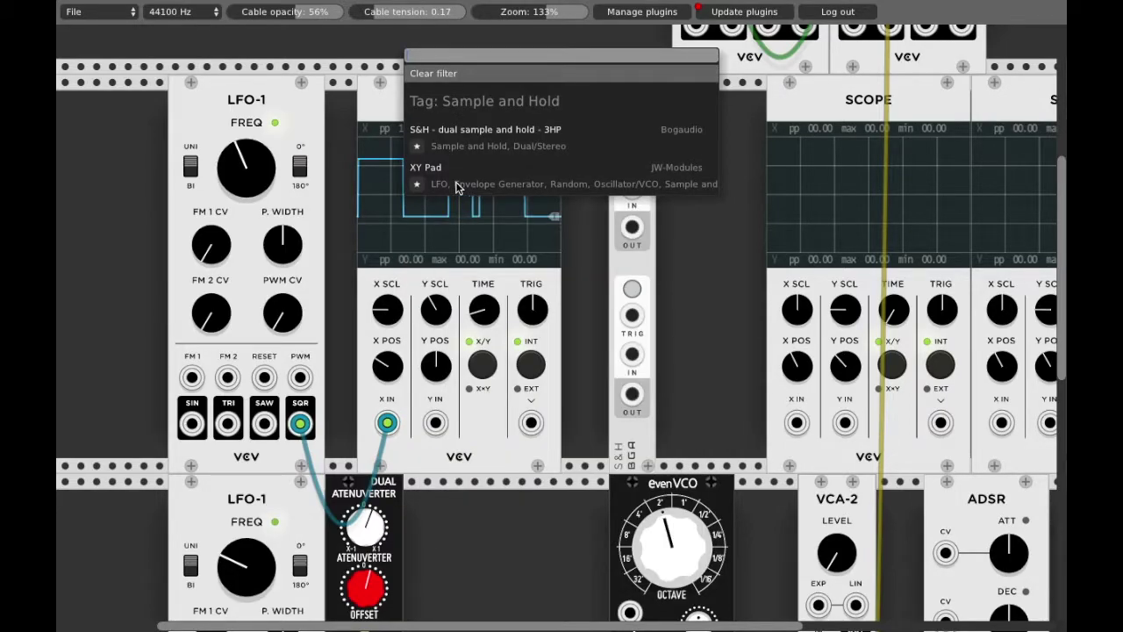
{"action": "left_click", "coordinate": [631, 148]}
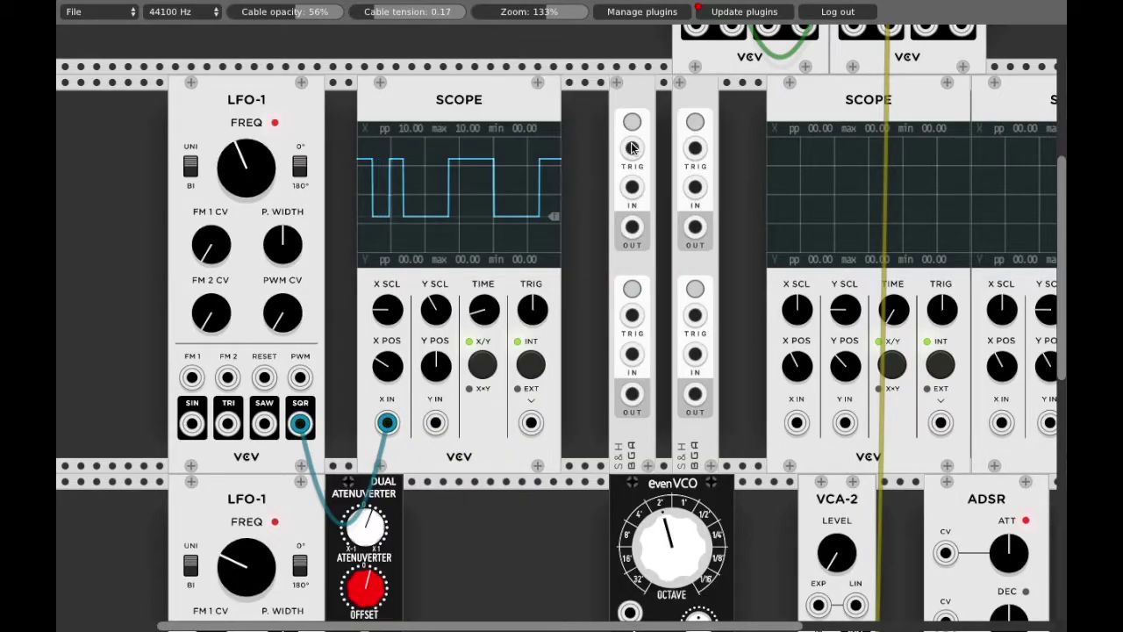
{"action": "right_click", "coordinate": [701, 103]}
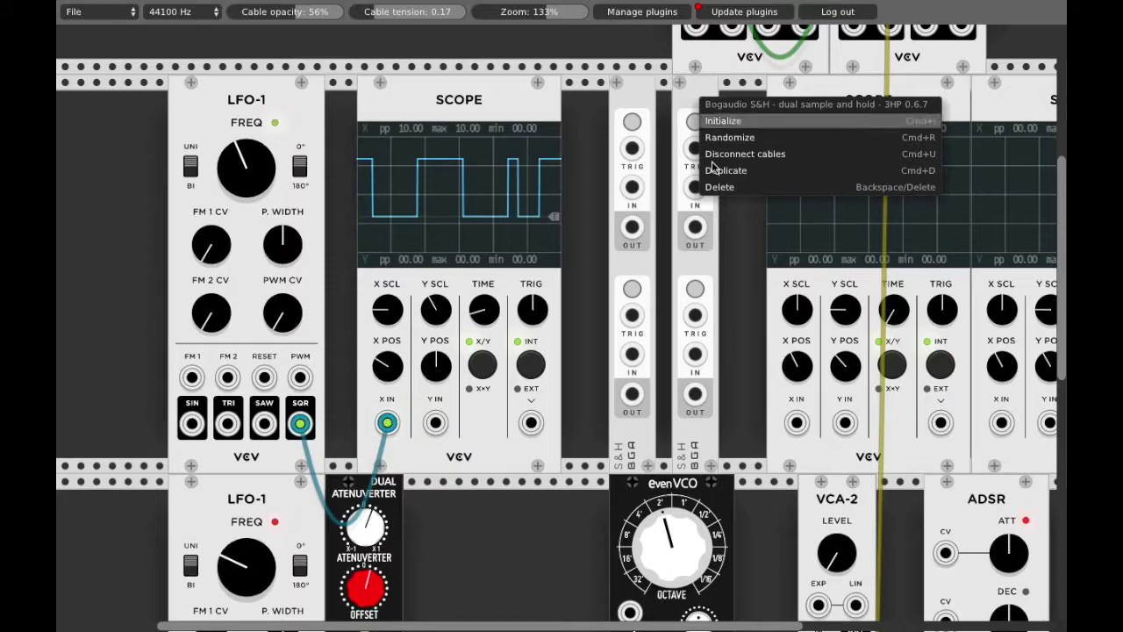
{"action": "left_click", "coordinate": [711, 185]}
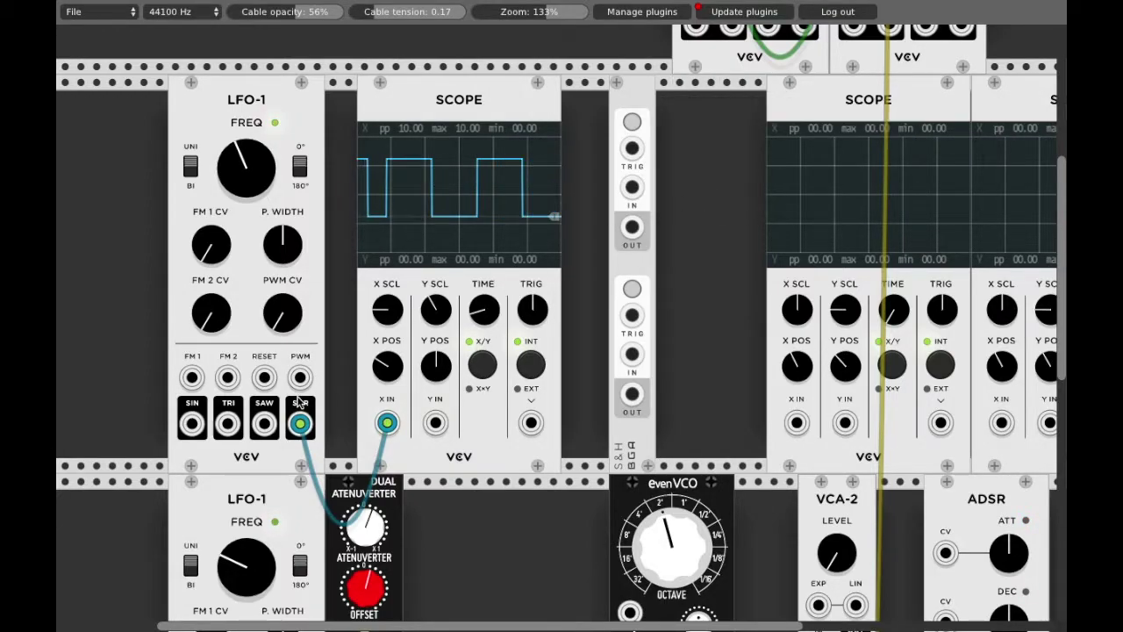
Trigger the S&H from LFO-1's square and feed its input from the lower LFO-1.
{"action": "mouse_move", "coordinate": [632, 149]}
{"action": "left_mouse_down"}
{"action": "mouse_move", "coordinate": [492, 452]}
{"action": "mouse_move", "coordinate": [300, 423]}
{"action": "left_mouse_up"}
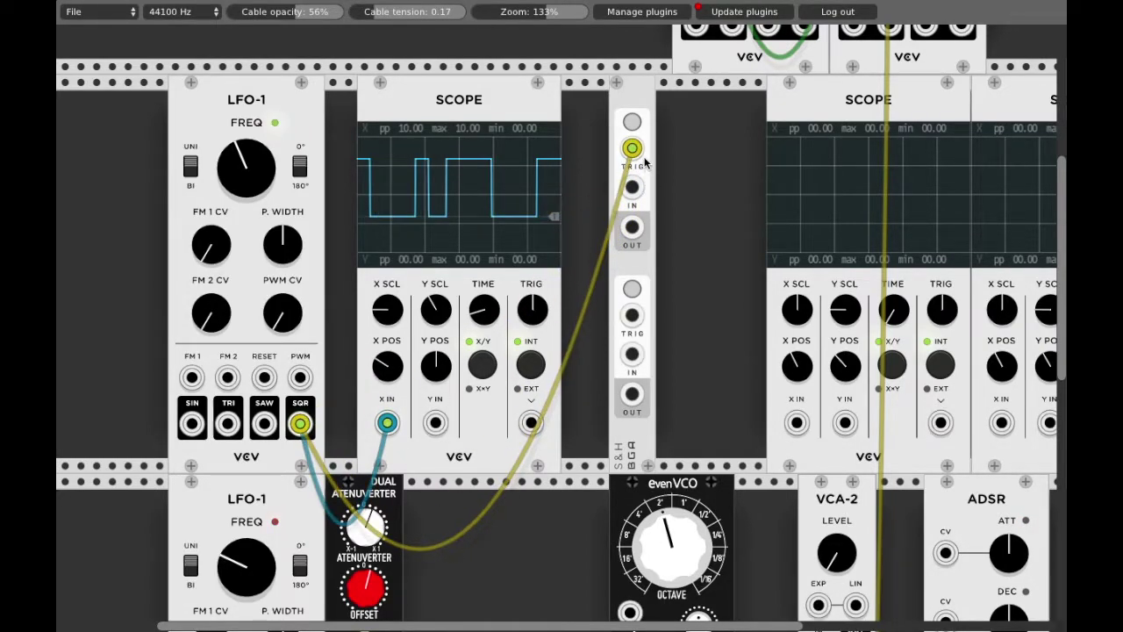
{"action": "scroll", "coordinate": [638, 325], "scroll_direction": "down", "scroll_amount": 6}
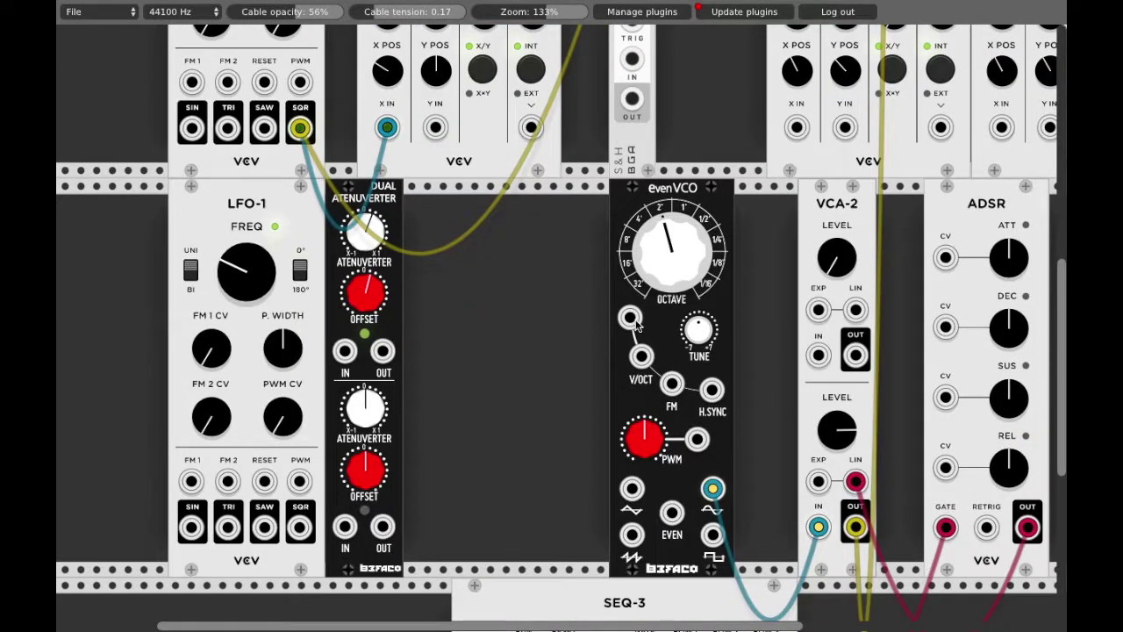
{"action": "scroll", "coordinate": [638, 324], "scroll_direction": "up", "scroll_amount": 3}
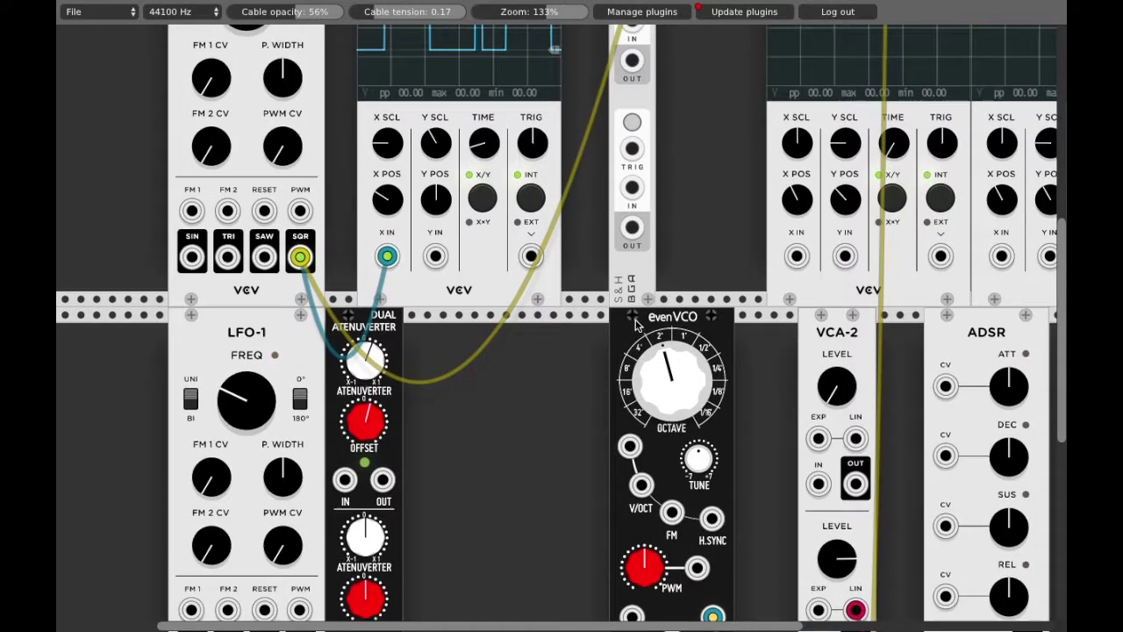
{"action": "scroll", "coordinate": [638, 325], "scroll_direction": "up", "scroll_amount": 4}
{"action": "left_click_drag", "start_coordinate": [630, 230], "coordinate": [263, 538]}
Run a cable from the S&H output down toward evenVCO's V/OCT input.
{"action": "scroll", "coordinate": [539, 377], "scroll_direction": "down", "scroll_amount": 6}
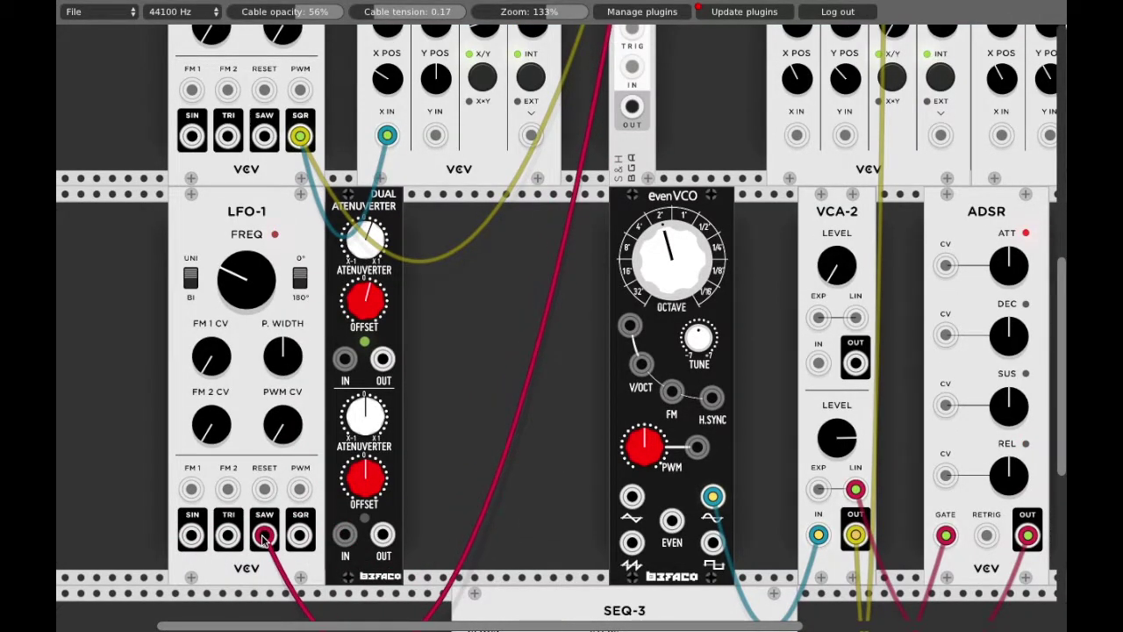
{"action": "scroll", "coordinate": [434, 290], "scroll_direction": "up", "scroll_amount": 3}
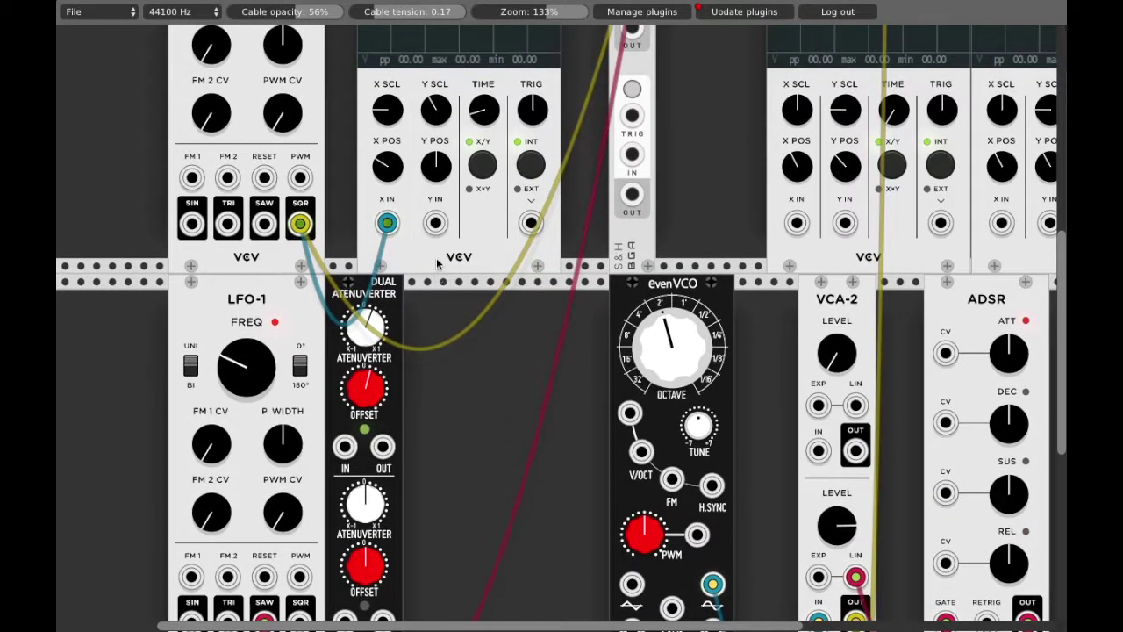
{"action": "left_click_drag", "start_coordinate": [435, 223], "coordinate": [451, 340]}
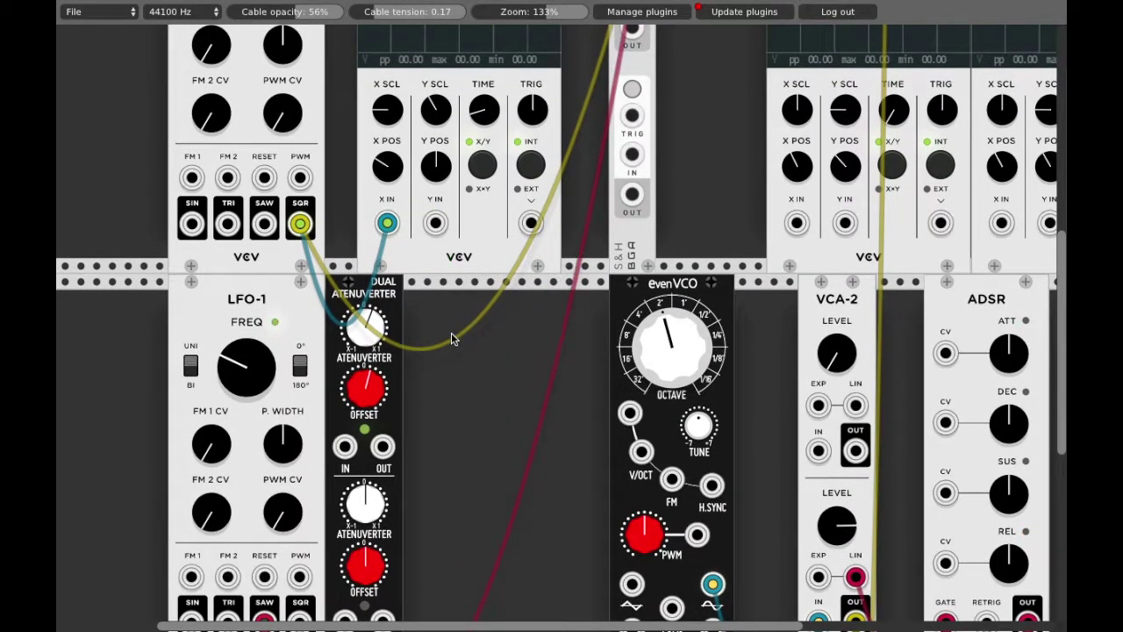
{"action": "scroll", "coordinate": [433, 350], "scroll_direction": "down", "scroll_amount": 3}
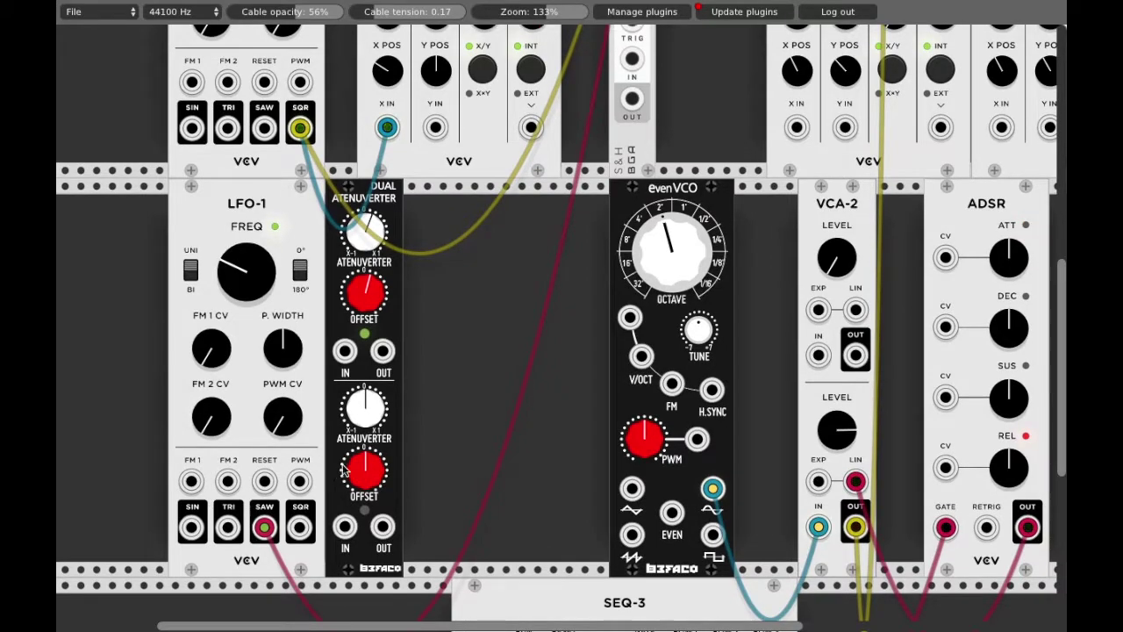
{"action": "scroll", "coordinate": [351, 463], "scroll_direction": "up", "scroll_amount": 6}
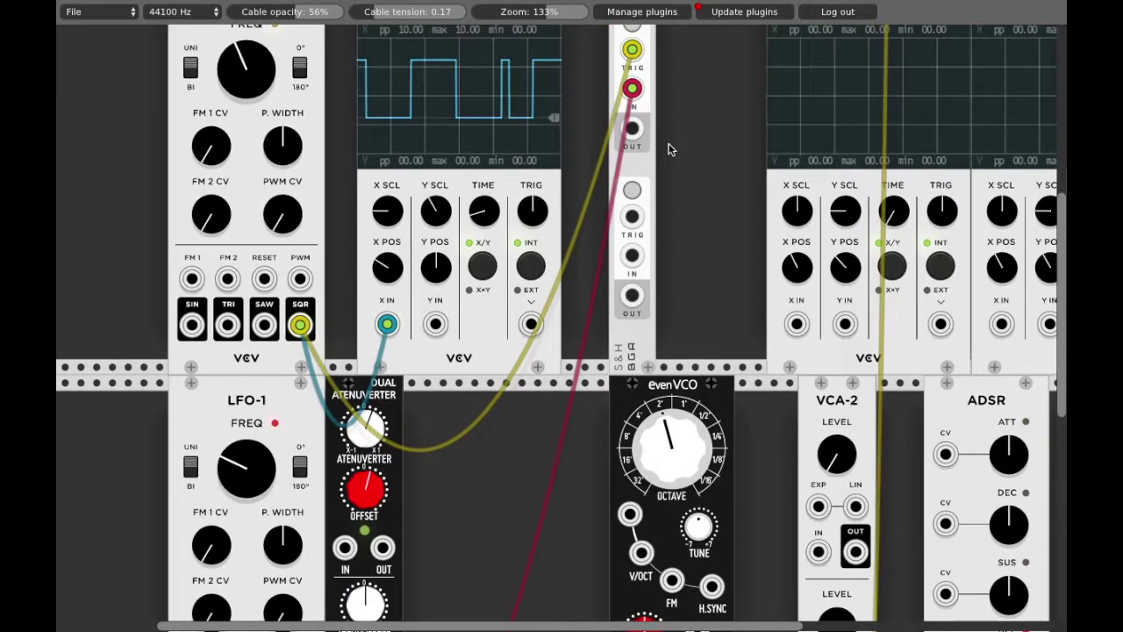
{"action": "scroll", "coordinate": [571, 283], "scroll_direction": "down", "scroll_amount": 1}
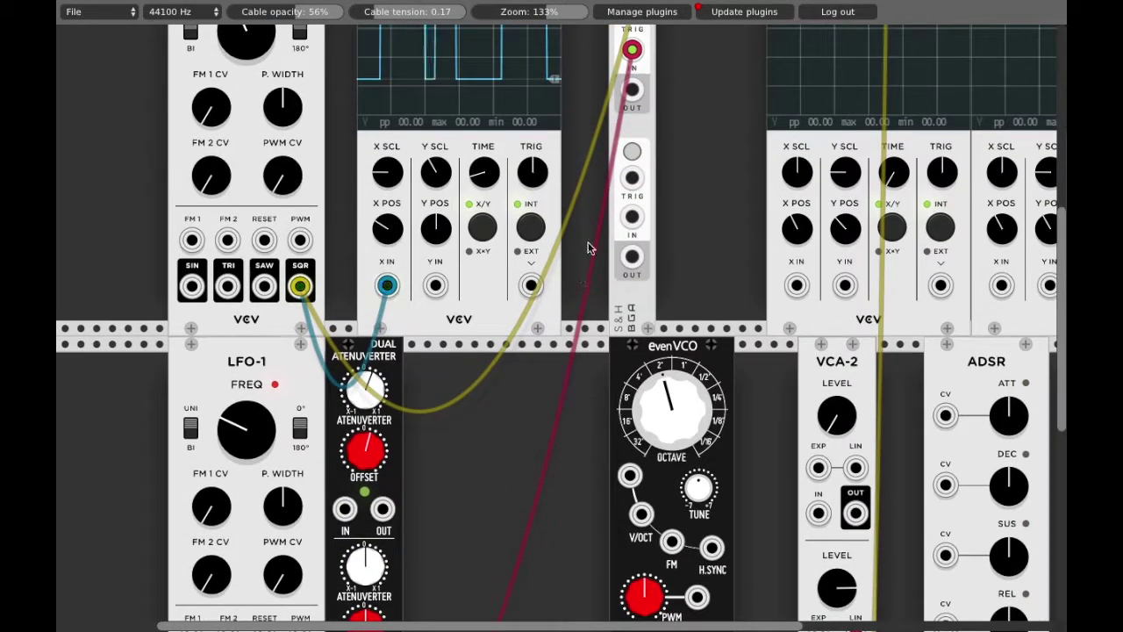
{"action": "scroll", "coordinate": [711, 52], "scroll_direction": "up", "scroll_amount": 4}
{"action": "left_click_drag", "start_coordinate": [632, 237], "coordinate": [643, 360]}
Unplug the S&H output cable's end from evenVCO's V/OCT jack so it can be rerouted.
{"action": "scroll", "coordinate": [692, 350], "scroll_direction": "down", "scroll_amount": 7}
{"action": "scroll", "coordinate": [632, 351], "scroll_direction": "up", "scroll_amount": 4}
{"action": "scroll", "coordinate": [643, 325], "scroll_direction": "down", "scroll_amount": 5}
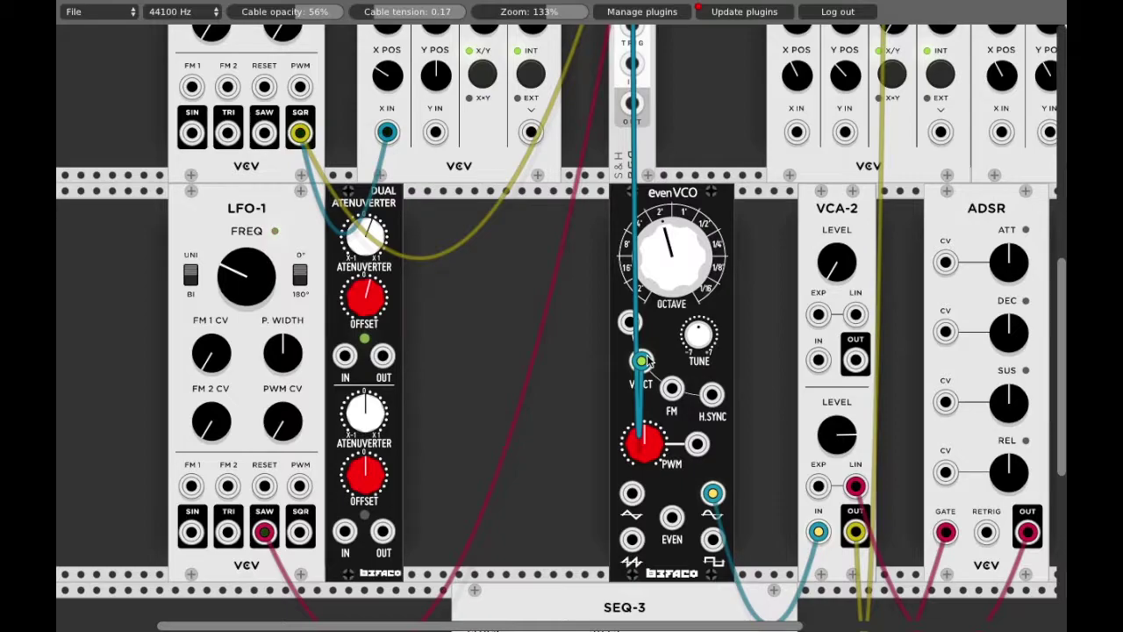
{"action": "scroll", "coordinate": [459, 298], "scroll_direction": "up", "scroll_amount": 3}
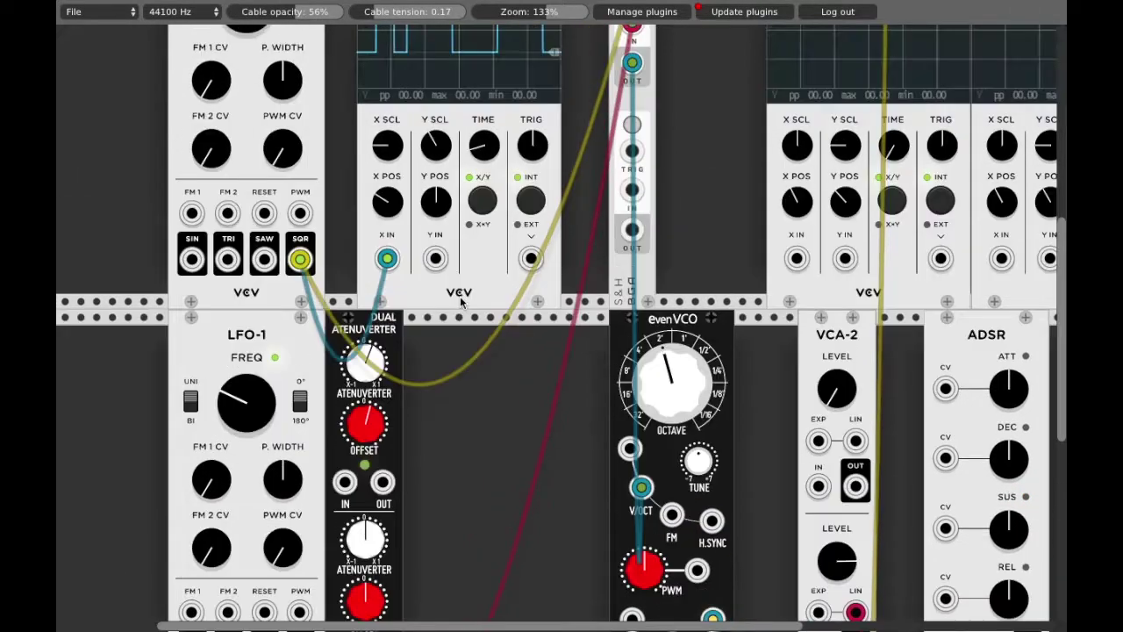
{"action": "scroll", "coordinate": [460, 301], "scroll_direction": "up", "scroll_amount": 3}
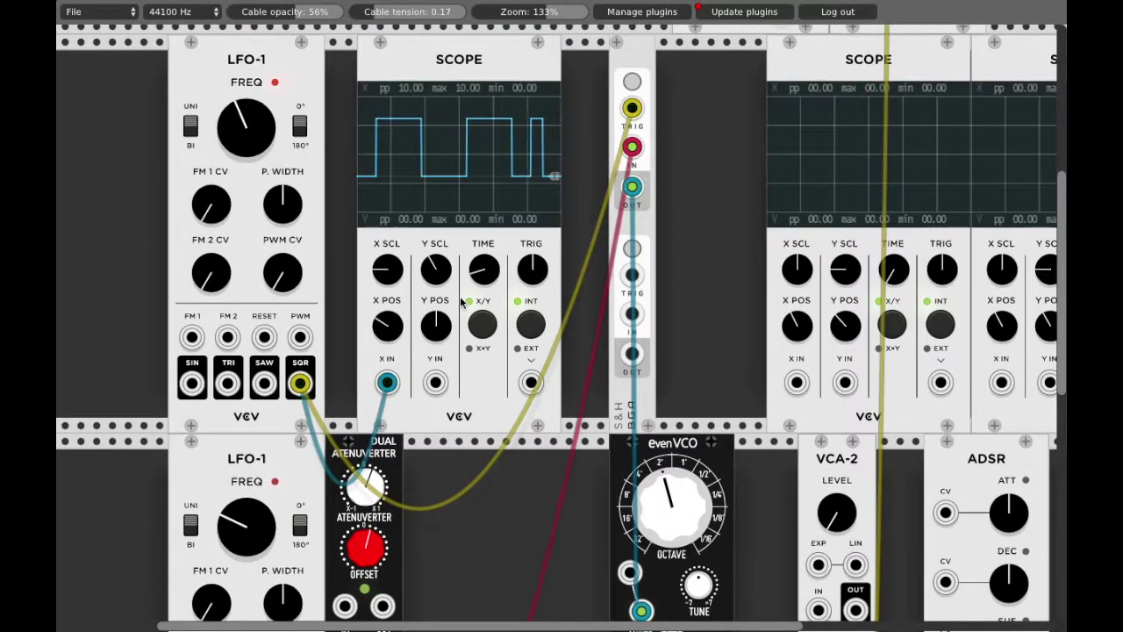
{"action": "scroll", "coordinate": [460, 301], "scroll_direction": "down", "scroll_amount": 5}
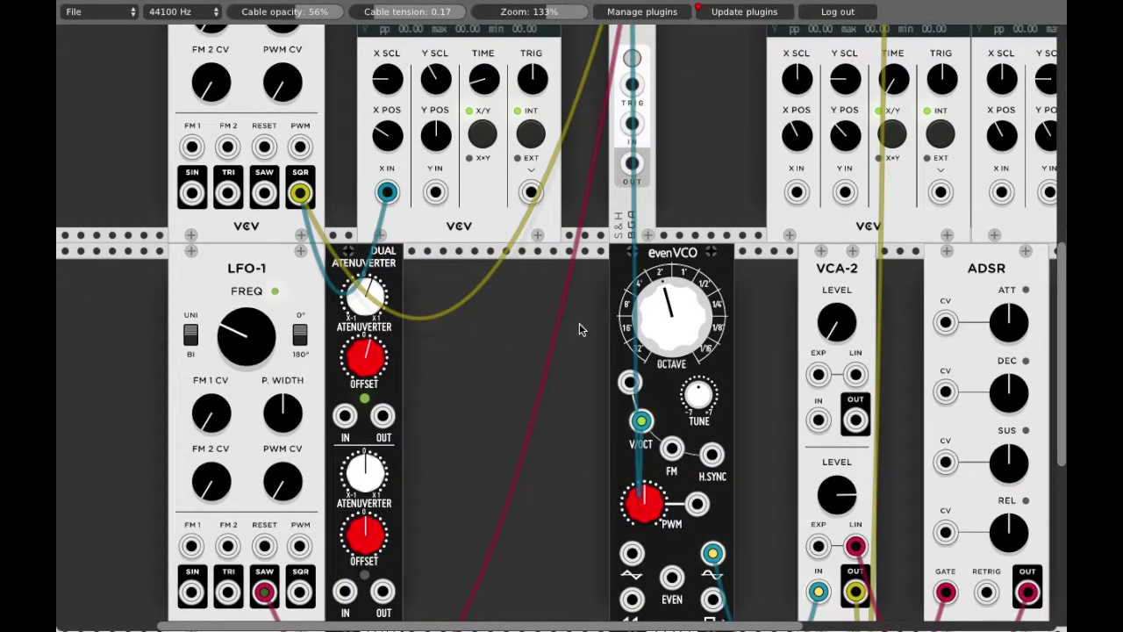
{"action": "scroll", "coordinate": [579, 325], "scroll_direction": "down", "scroll_amount": 1}
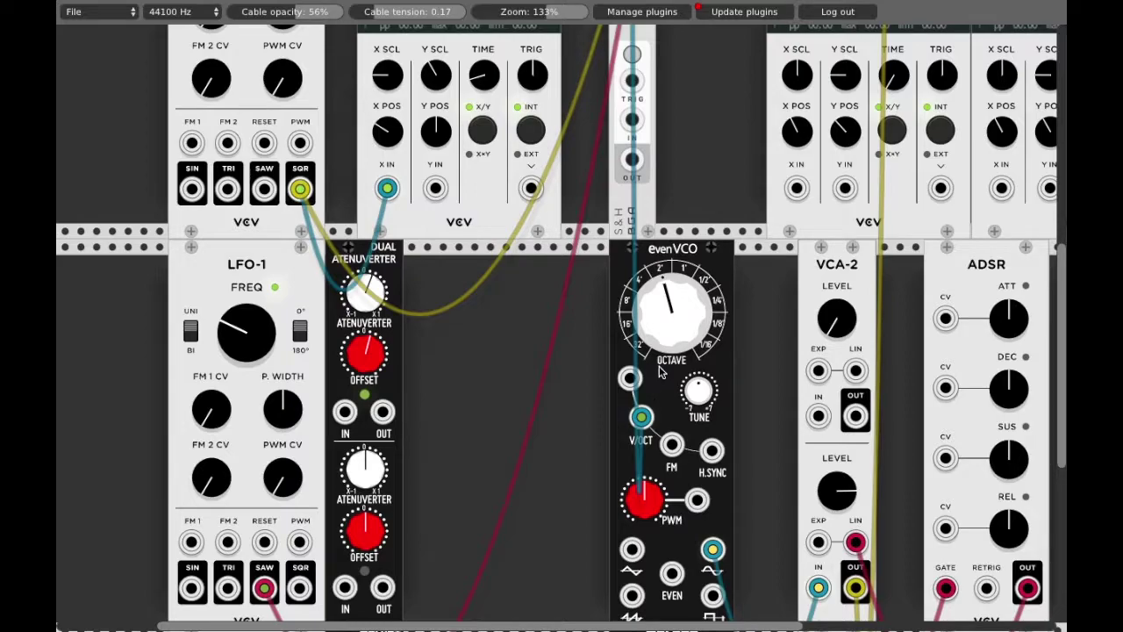
{"action": "mouse_move", "coordinate": [642, 421]}
{"action": "left_mouse_down"}
{"action": "mouse_move", "coordinate": [569, 409]}
{"action": "mouse_move", "coordinate": [314, 418]}
{"action": "mouse_move", "coordinate": [345, 412]}
{"action": "mouse_move", "coordinate": [420, 430]}
{"action": "mouse_move", "coordinate": [642, 417]}
{"action": "left_mouse_up"}
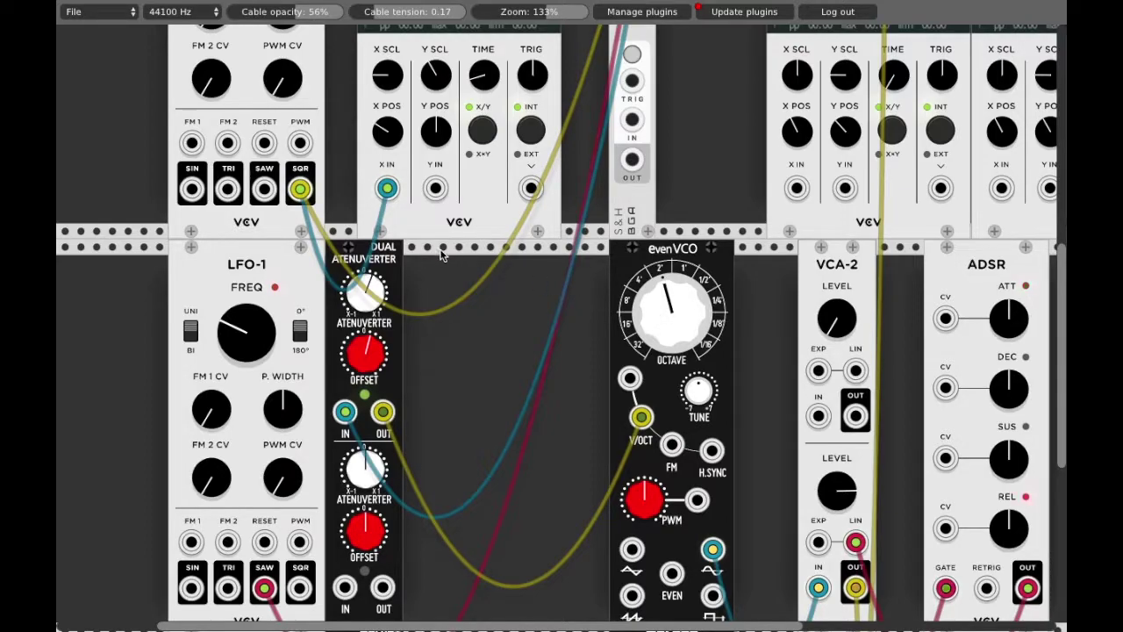
Scroll up the rack to view the first Scope's square-wave trace.
{"action": "scroll", "coordinate": [445, 255], "scroll_direction": "up", "scroll_amount": 5}
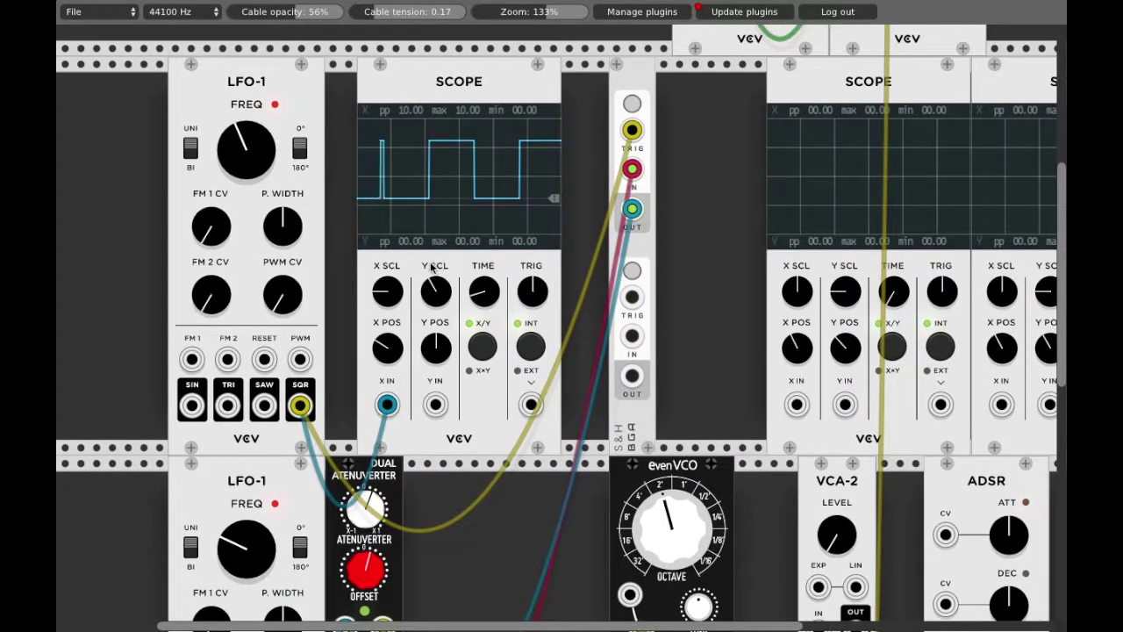
{"action": "scroll", "coordinate": [579, 352], "scroll_direction": "up", "scroll_amount": 3}
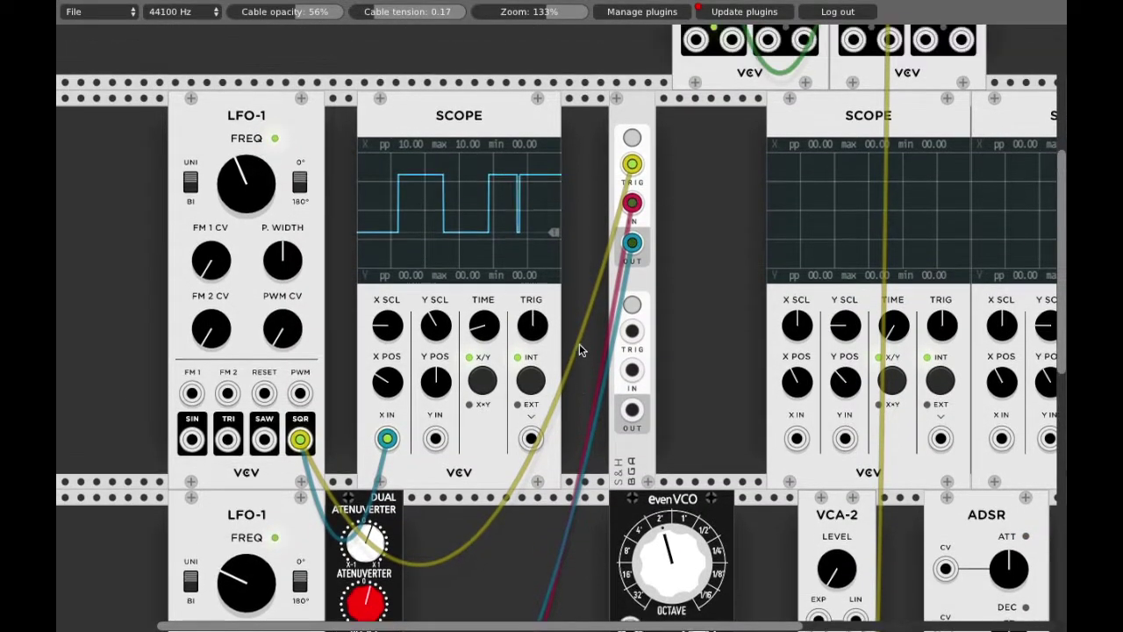
Delete the cable from SEQ-3's main GATE output to the ADSR GATE input.
{"action": "scroll", "coordinate": [580, 342], "scroll_direction": "down", "scroll_amount": 2}
{"action": "scroll", "coordinate": [580, 395], "scroll_direction": "down", "scroll_amount": 1}
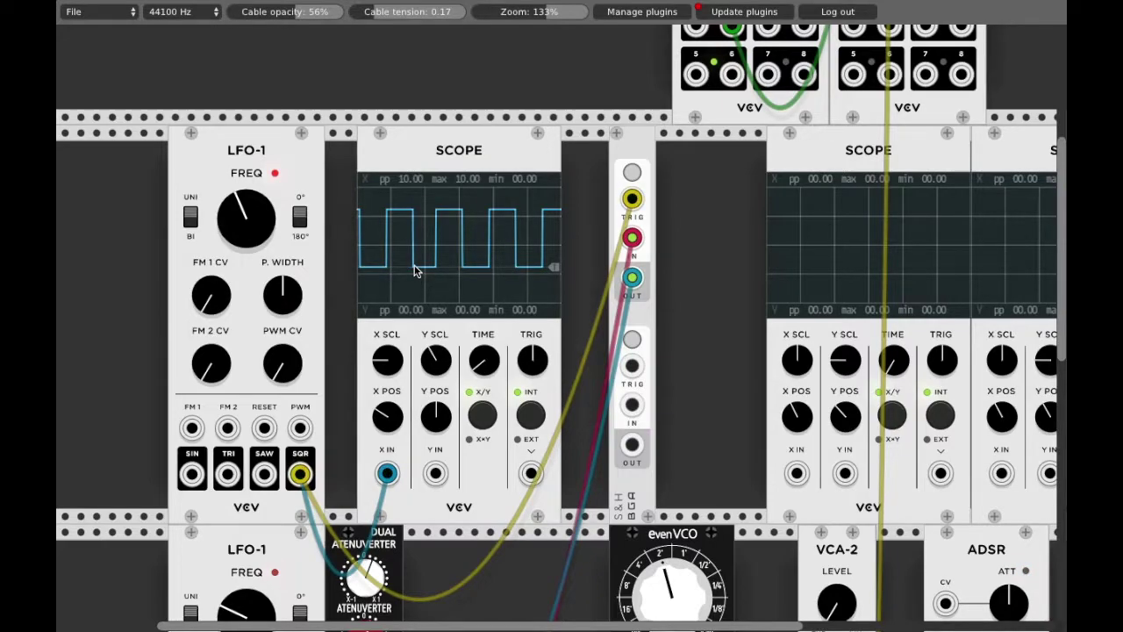
{"action": "scroll", "coordinate": [577, 372], "scroll_direction": "down", "scroll_amount": 5}
{"action": "scroll", "coordinate": [576, 374], "scroll_direction": "down", "scroll_amount": 4}
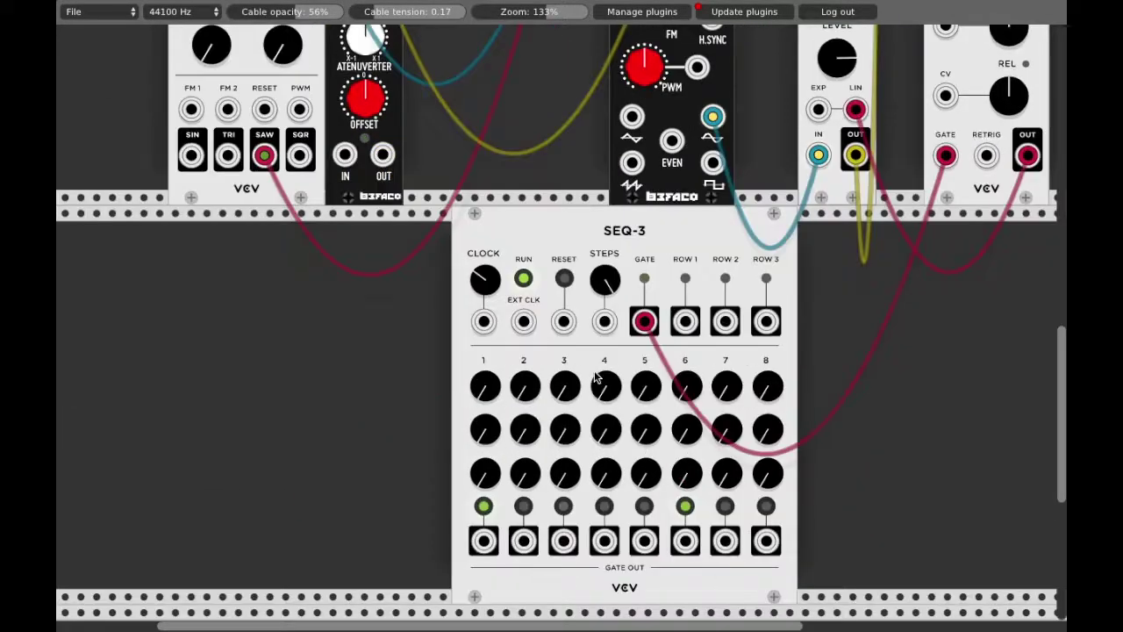
{"action": "right_click", "coordinate": [634, 322]}
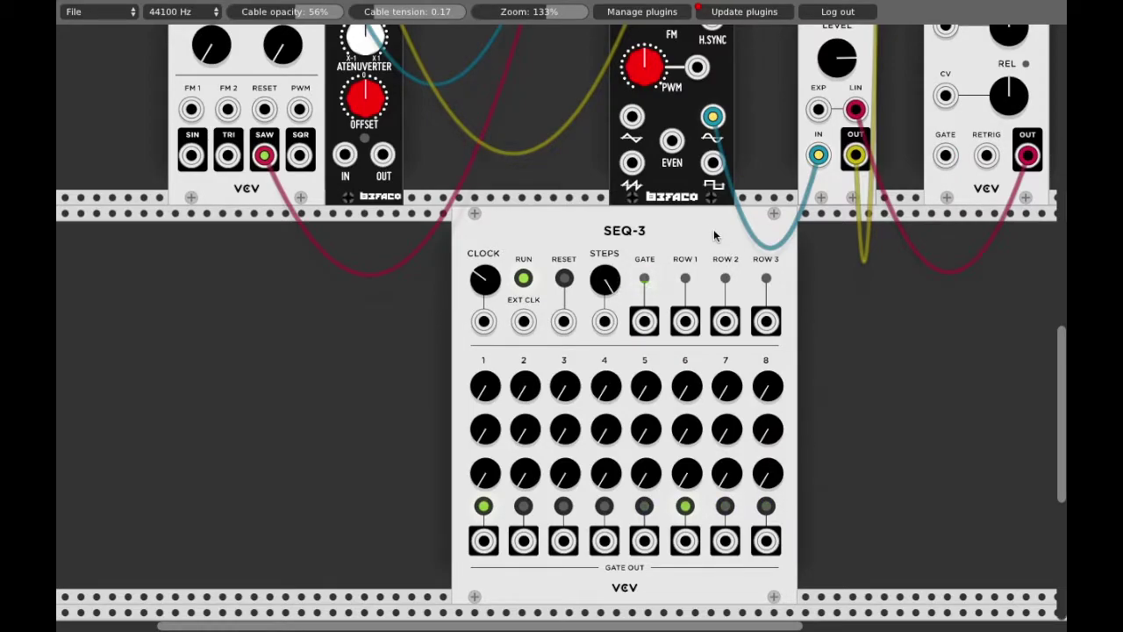
Delete the cable from ADSR OUT to VCA-2 LIN, then return to the scopes.
{"action": "right_click", "coordinate": [855, 110]}
{"action": "scroll", "coordinate": [760, 148], "scroll_direction": "up", "scroll_amount": 1}
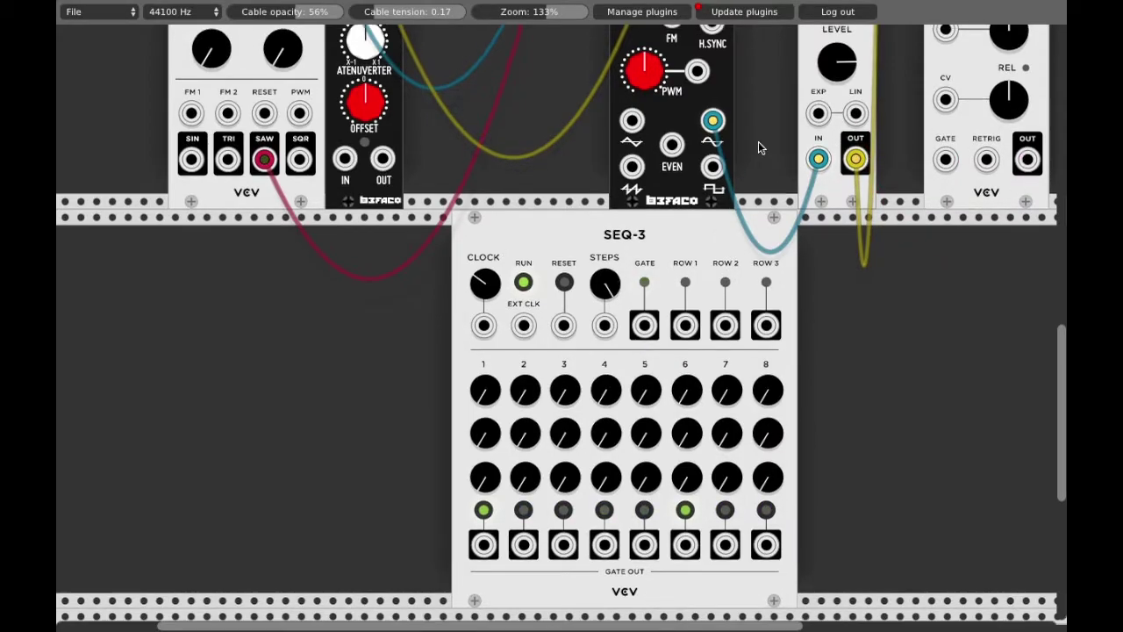
{"action": "scroll", "coordinate": [755, 143], "scroll_direction": "up", "scroll_amount": 4}
{"action": "scroll", "coordinate": [629, 153], "scroll_direction": "up", "scroll_amount": 3}
{"action": "scroll", "coordinate": [625, 152], "scroll_direction": "down", "scroll_amount": 3}
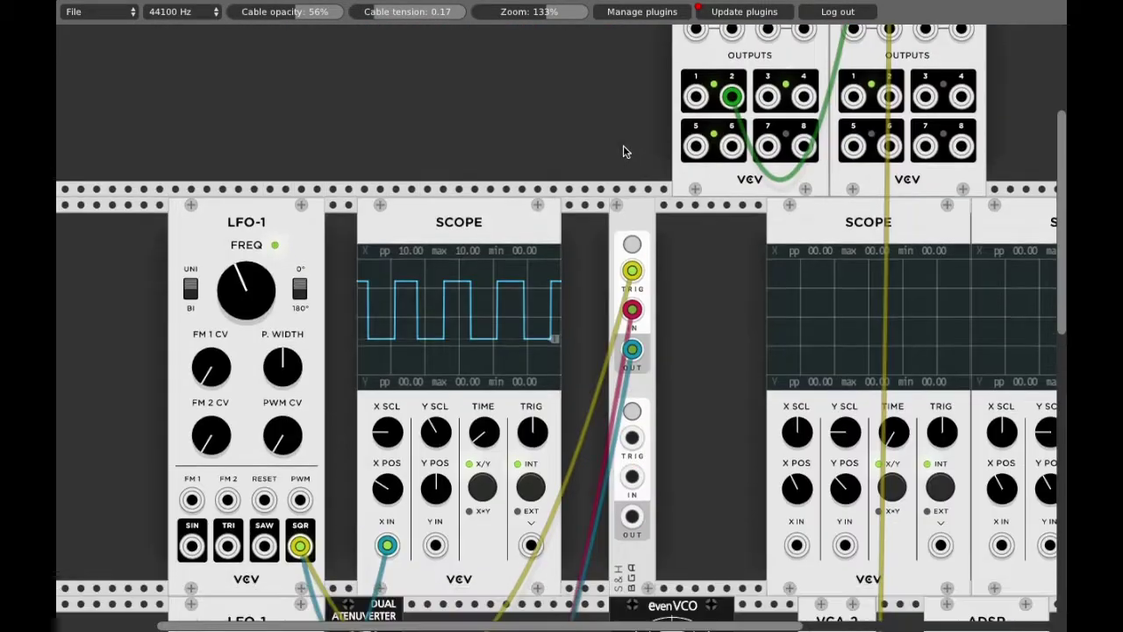
{"action": "scroll", "coordinate": [623, 152], "scroll_direction": "down", "scroll_amount": 1}
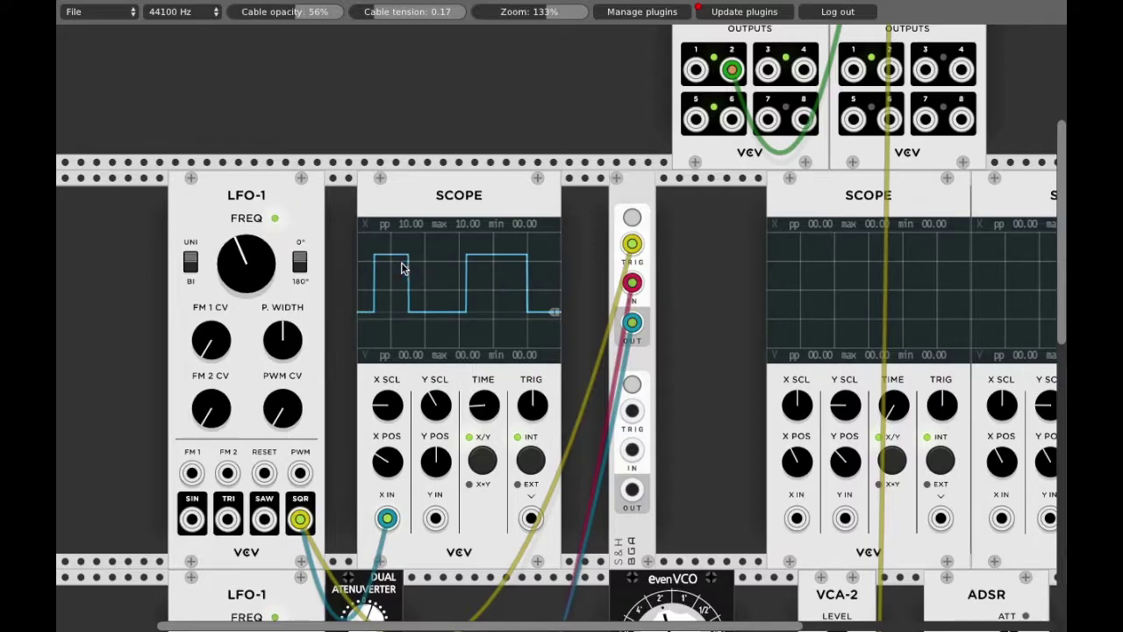
{"action": "scroll", "coordinate": [408, 268], "scroll_direction": "down", "scroll_amount": 1}
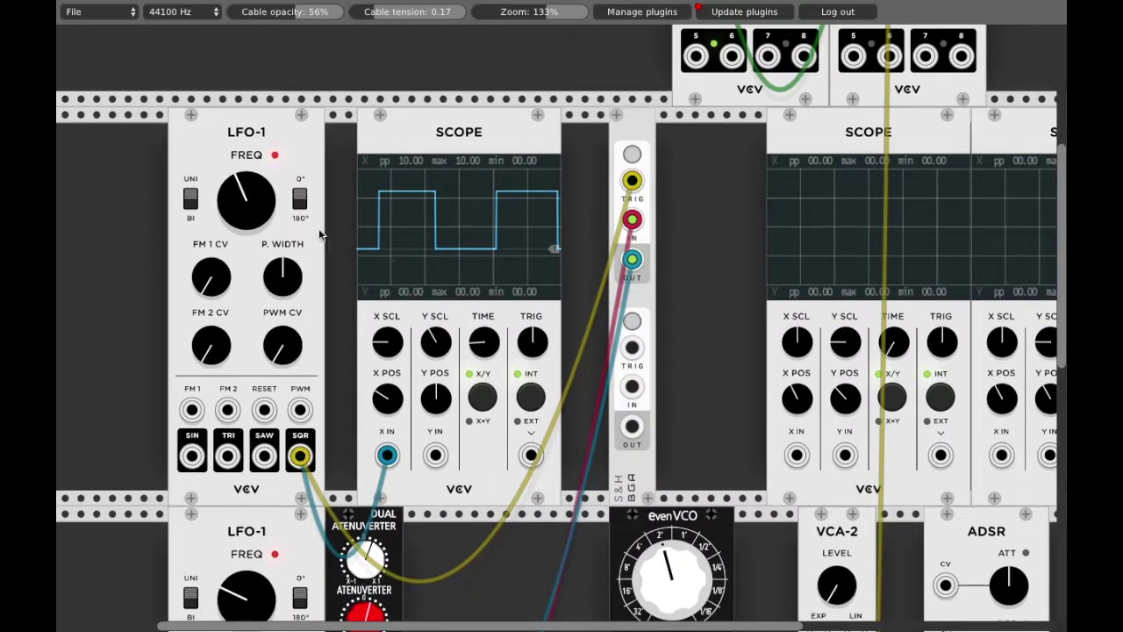
Sweep the upper LFO-1 FREQ up and down, raise the lower LFO-1 FREQ, then nudge the upper up.
{"action": "left_click_drag", "start_coordinate": [246, 204], "coordinate": [247, 172]}
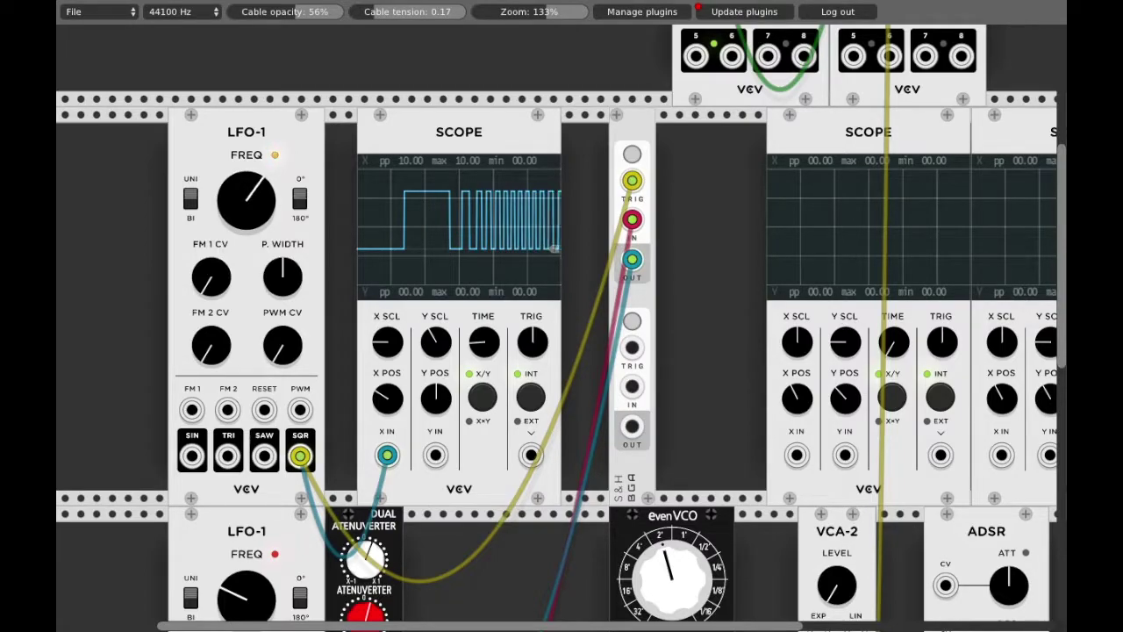
{"action": "left_click_drag", "start_coordinate": [250, 203], "coordinate": [279, 441]}
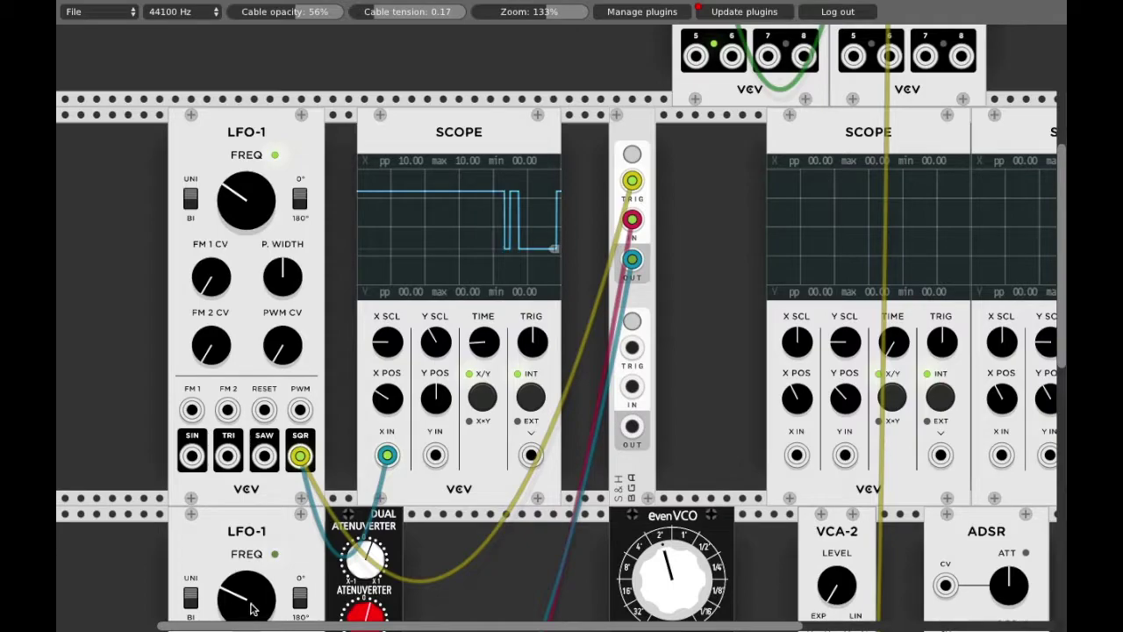
{"action": "left_click_drag", "start_coordinate": [255, 610], "coordinate": [255, 583]}
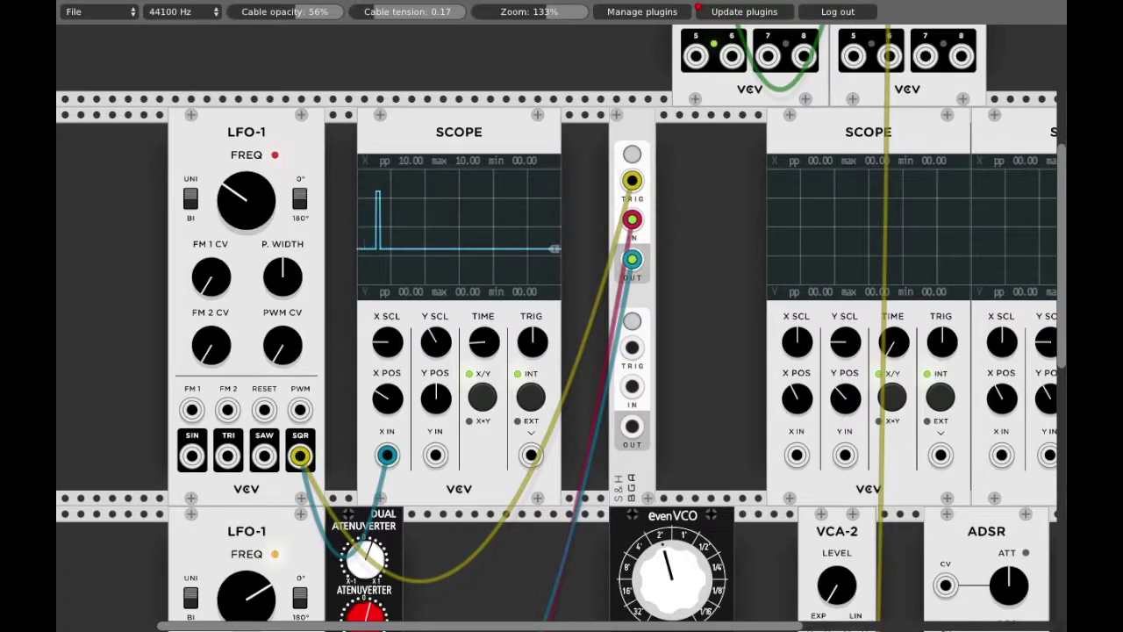
{"action": "left_click_drag", "start_coordinate": [246, 199], "coordinate": [247, 189]}
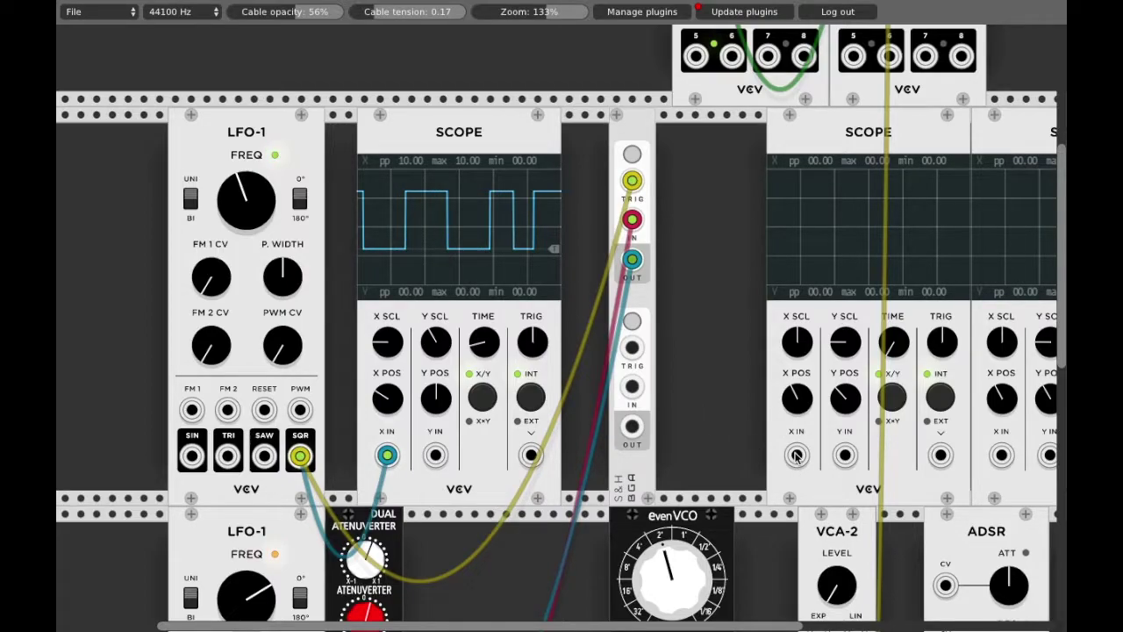
Cable S&H OUT to the second Scope's X IN and lower its X SCL to fit the steps.
{"action": "left_click_drag", "start_coordinate": [796, 453], "coordinate": [631, 260]}
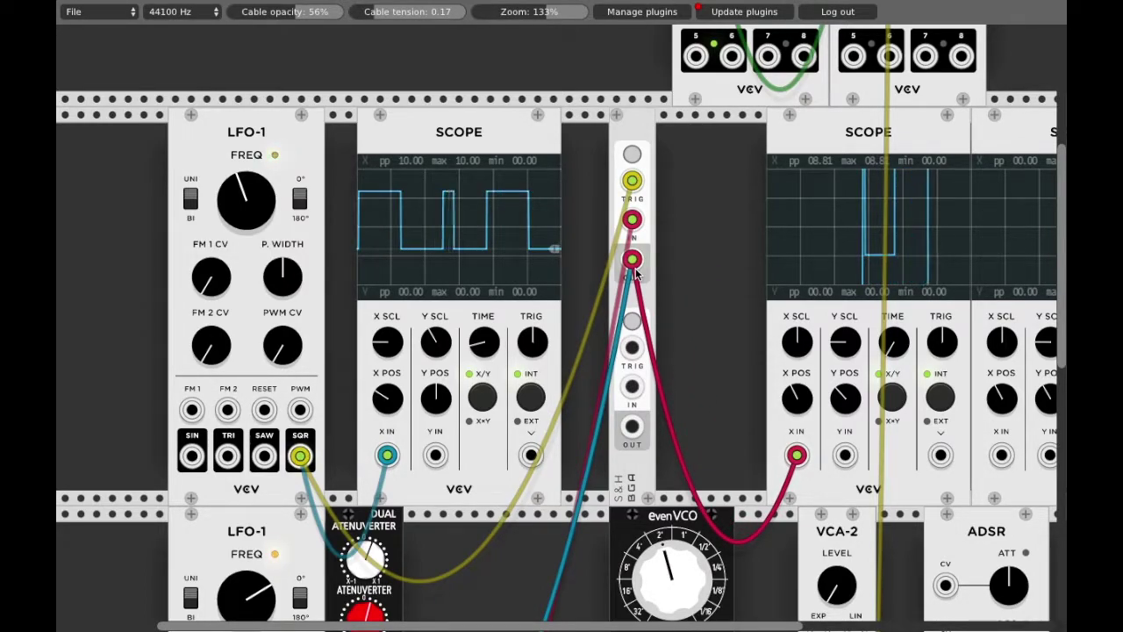
{"action": "scroll", "coordinate": [636, 275], "scroll_direction": "up", "scroll_amount": 1}
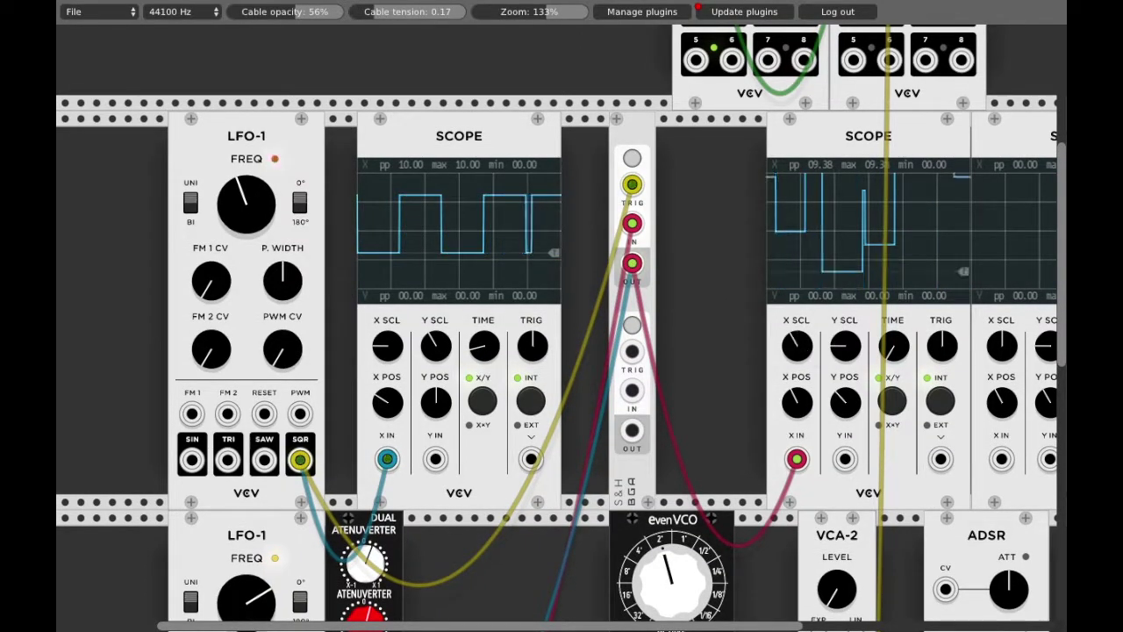
{"action": "left_click_drag", "start_coordinate": [796, 345], "coordinate": [796, 344]}
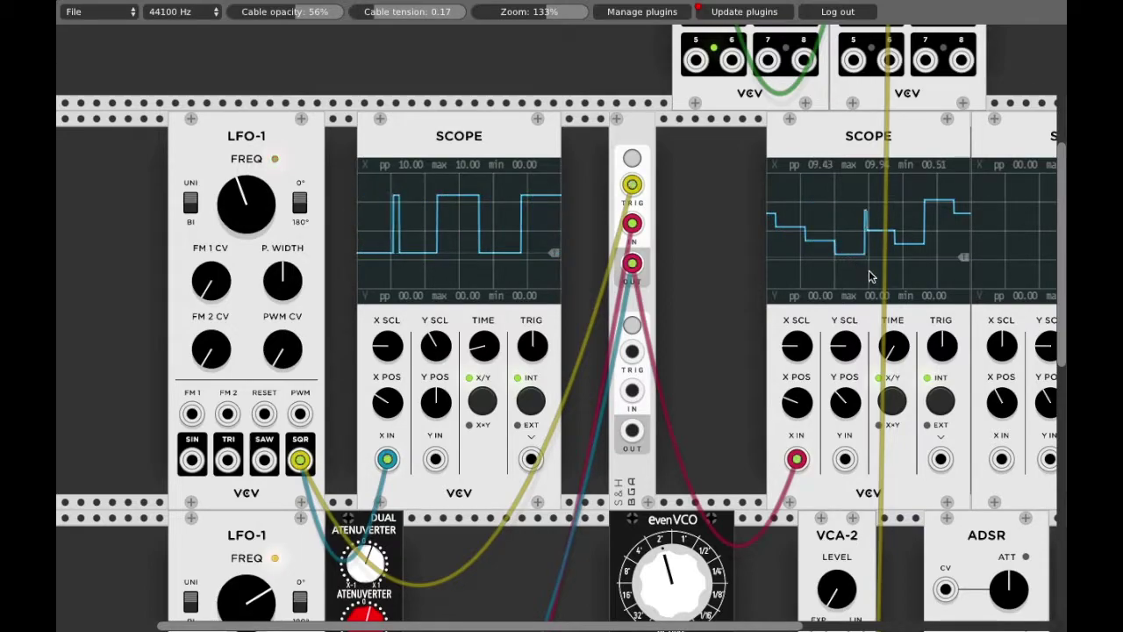
{"action": "scroll", "coordinate": [681, 219], "scroll_direction": "down", "scroll_amount": 5}
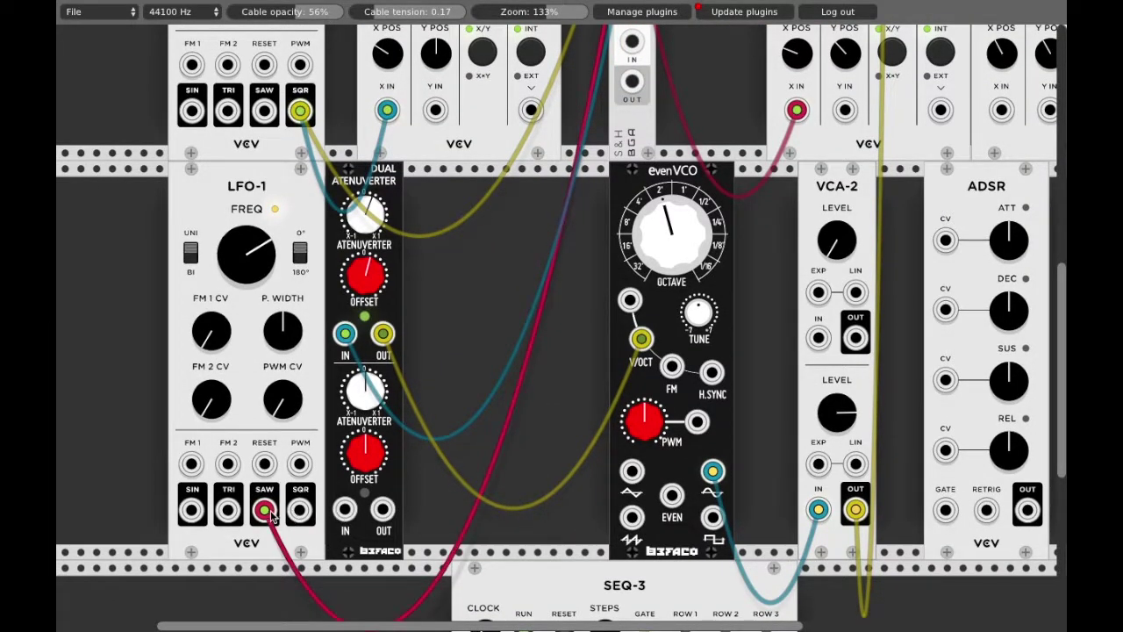
Patch the lower LFO-1's output into the third Scope's X input.
{"action": "scroll", "coordinate": [308, 520], "scroll_direction": "up", "scroll_amount": 8}
{"action": "scroll", "coordinate": [869, 261], "scroll_direction": "down", "scroll_amount": 6}
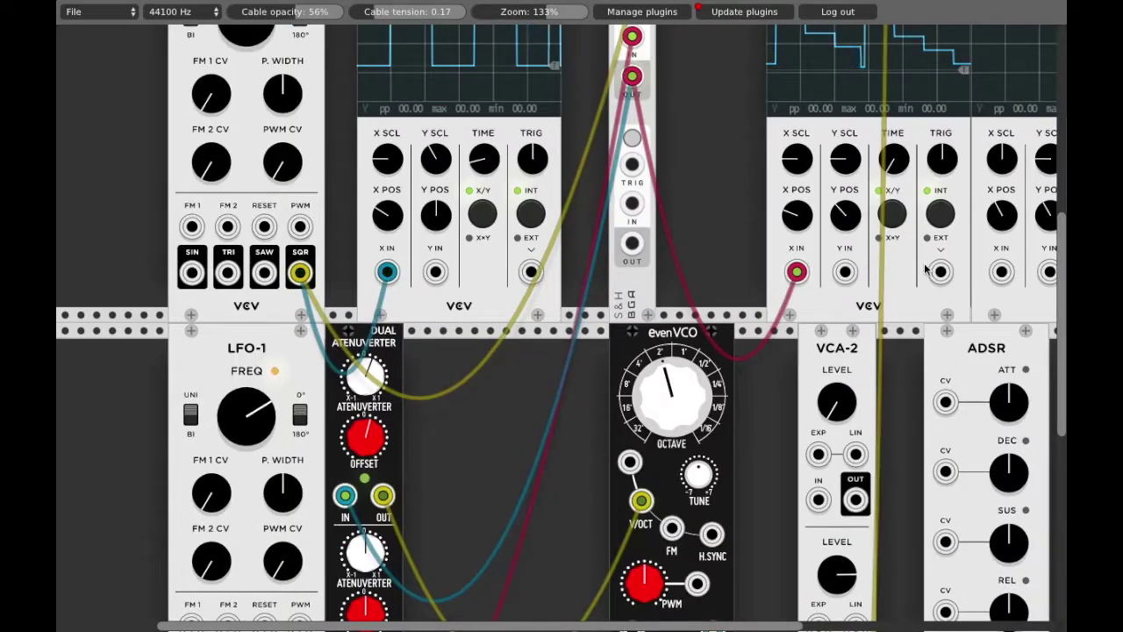
{"action": "left_click_drag", "start_coordinate": [1002, 272], "coordinate": [265, 539]}
{"action": "scroll", "coordinate": [450, 442], "scroll_direction": "down", "scroll_amount": 2}
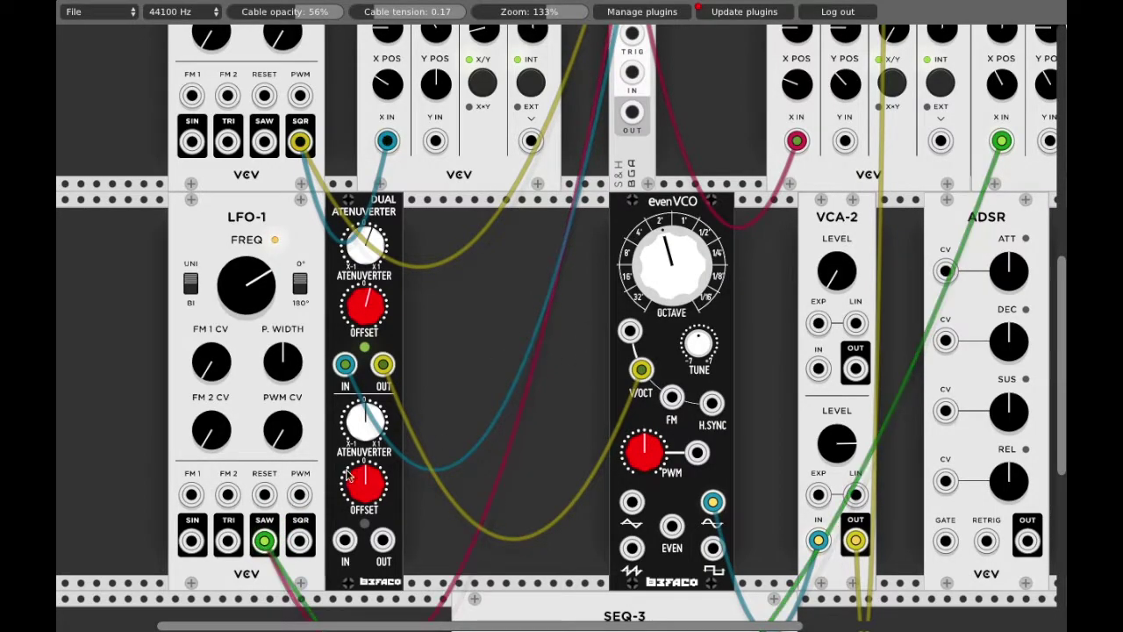
{"action": "scroll", "coordinate": [579, 351], "scroll_direction": "up", "scroll_amount": 4}
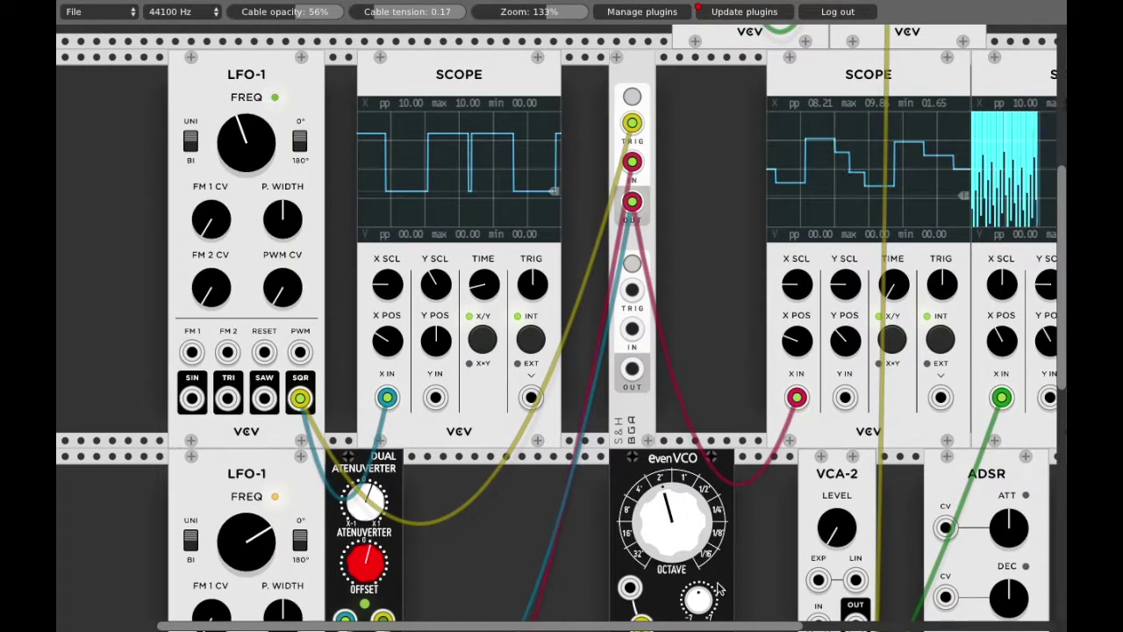
{"action": "scroll", "coordinate": [572, 352], "scroll_direction": "right", "scroll_amount": 2}
{"action": "scroll", "coordinate": [562, 334], "scroll_direction": "right", "scroll_amount": 2}
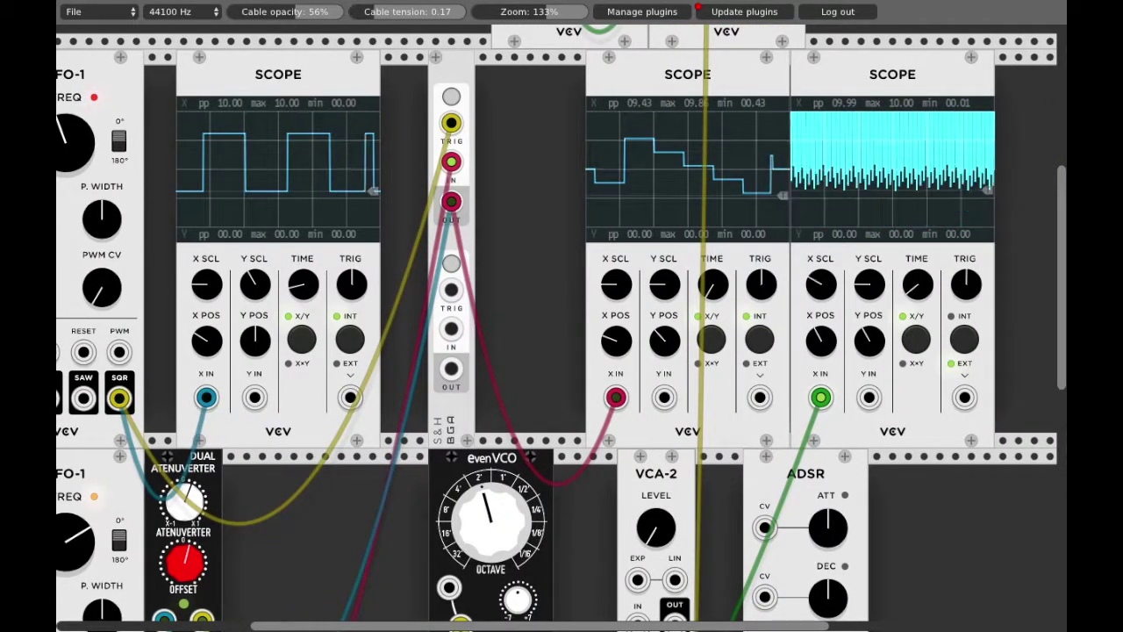
Adjust the third Scope's X scale and time base to display the sawtooth clearly.
{"action": "left_click_drag", "start_coordinate": [821, 284], "coordinate": [821, 349]}
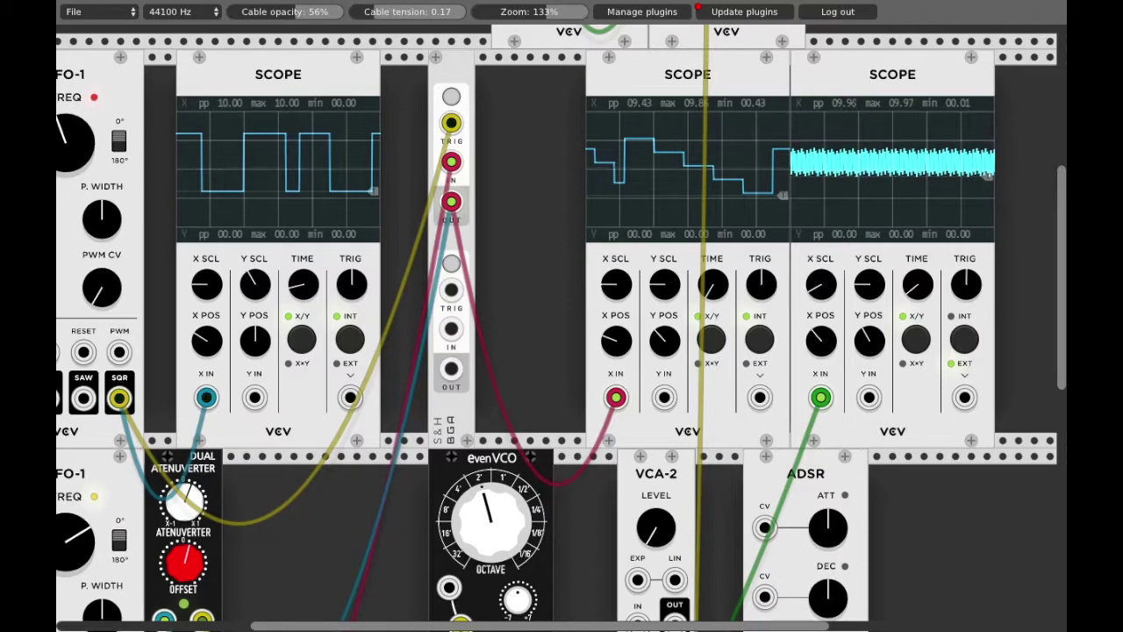
{"action": "left_click_drag", "start_coordinate": [917, 283], "coordinate": [917, 265]}
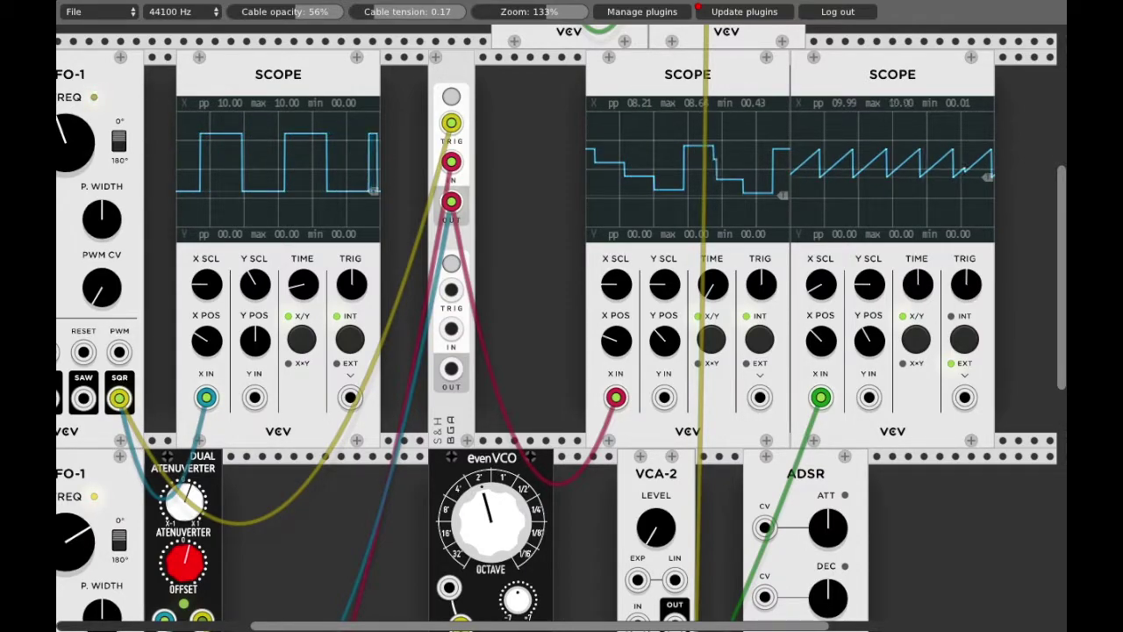
{"action": "left_click_drag", "start_coordinate": [917, 265], "coordinate": [917, 280]}
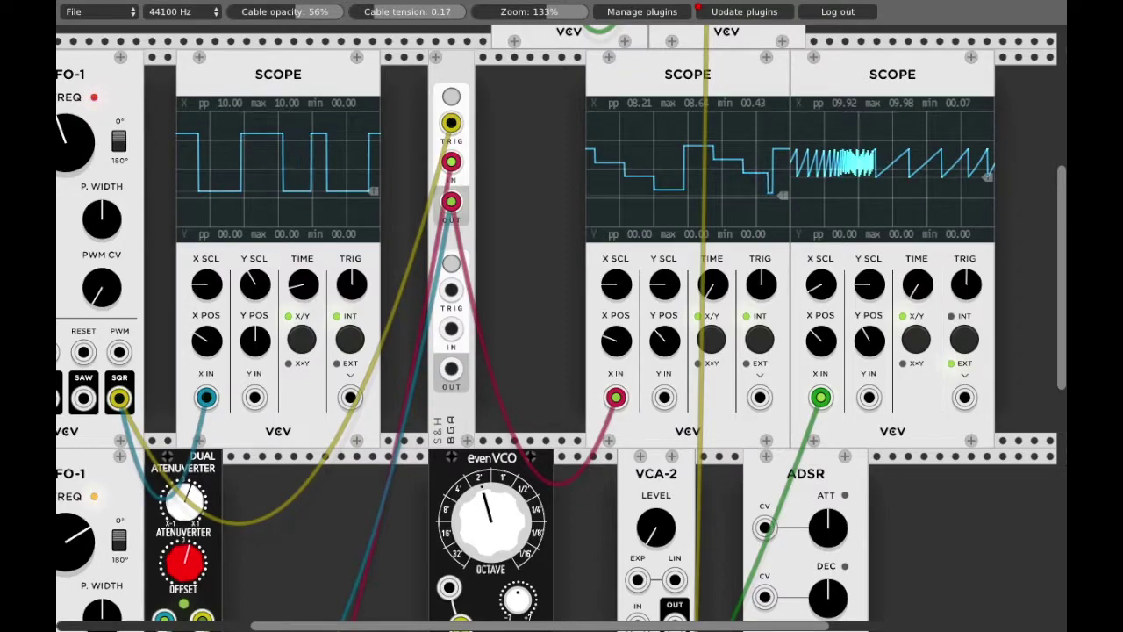
{"action": "left_click_drag", "start_coordinate": [821, 293], "coordinate": [820, 278]}
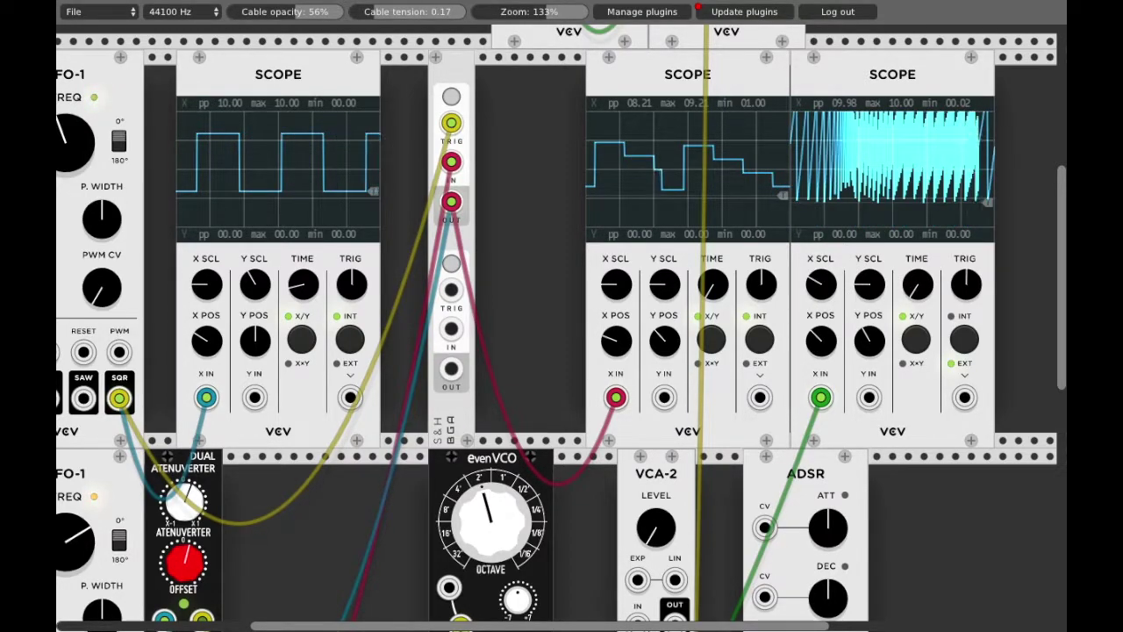
{"action": "scroll", "coordinate": [809, 375], "scroll_direction": "up", "scroll_amount": 1}
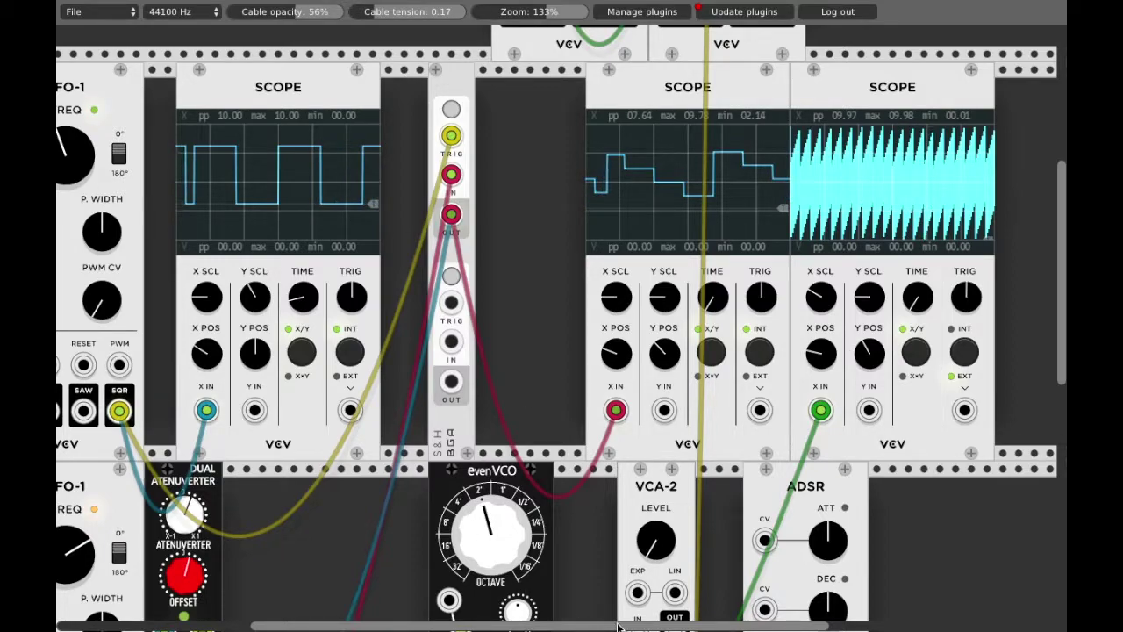
Retune the lower LFO-1 frequency and drop the evenVCO's octave.
{"action": "scroll", "coordinate": [180, 584], "scroll_direction": "left", "scroll_amount": 3}
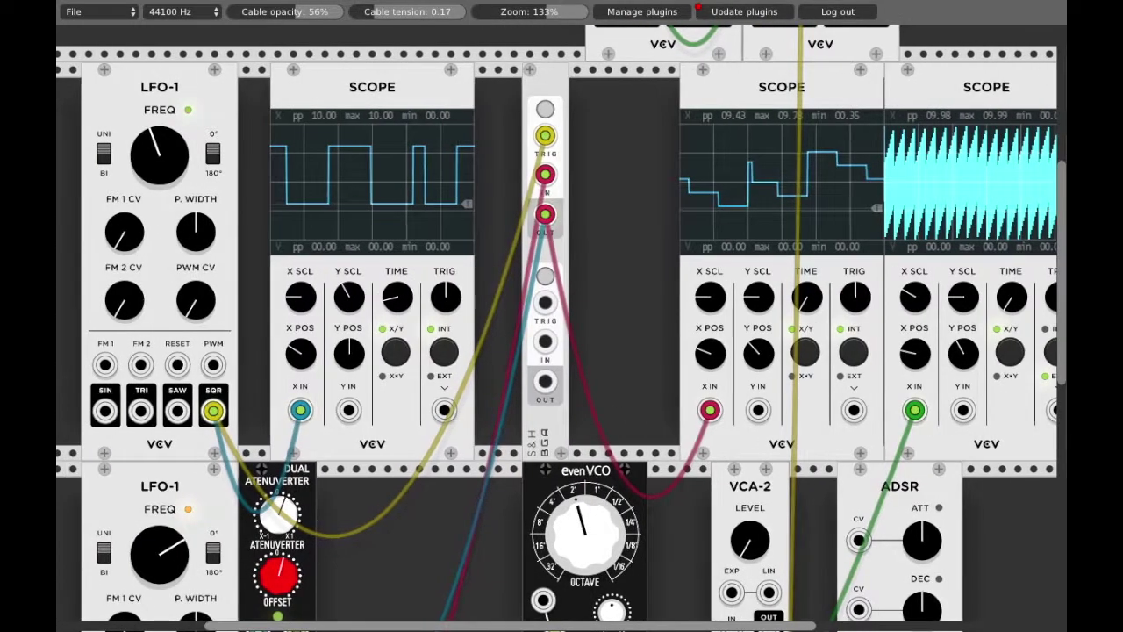
{"action": "left_click_drag", "start_coordinate": [180, 584], "coordinate": [180, 619]}
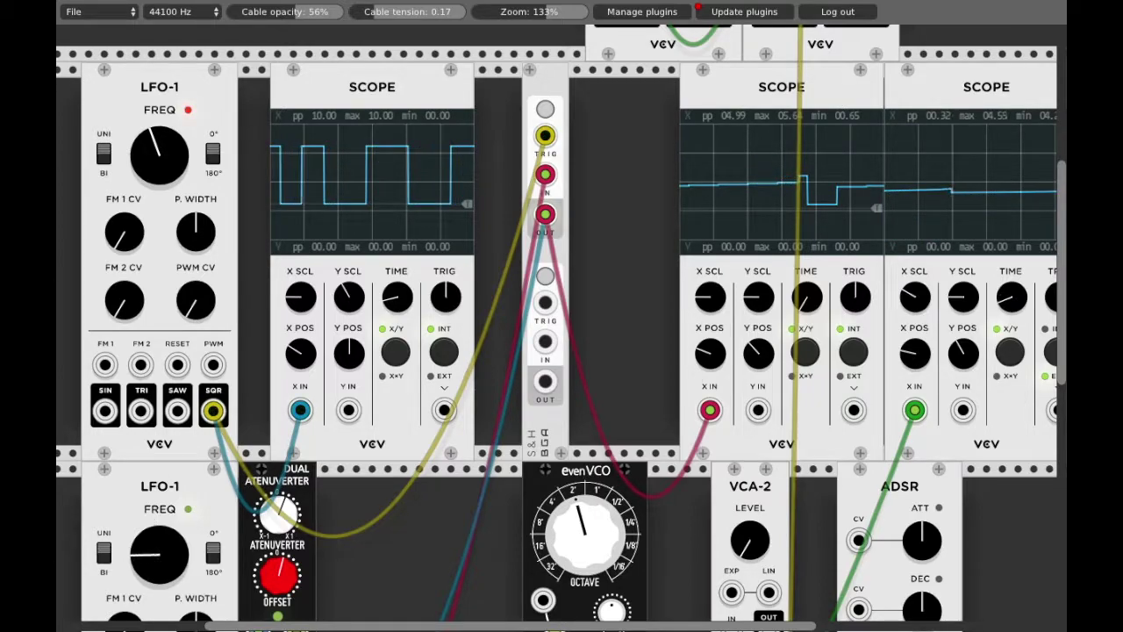
{"action": "left_click_drag", "start_coordinate": [159, 553], "coordinate": [159, 526]}
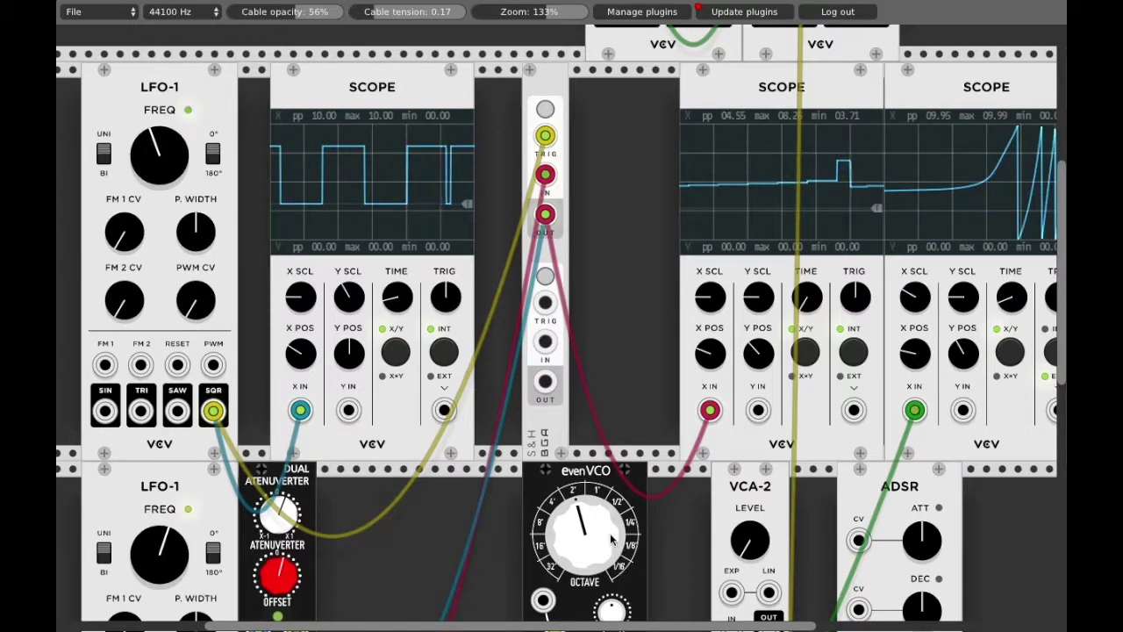
{"action": "left_click_drag", "start_coordinate": [612, 539], "coordinate": [612, 562]}
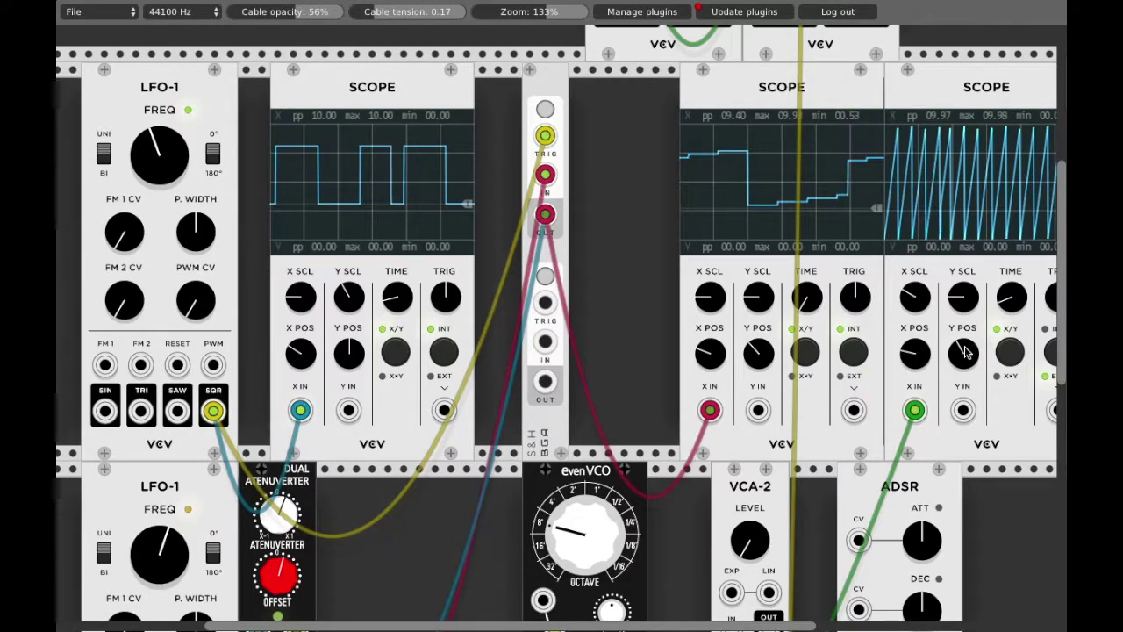
Adjust the right Scope's TIME and X SCL so the sawtooth trace shrinks.
{"action": "left_click_drag", "start_coordinate": [996, 299], "coordinate": [996, 309]}
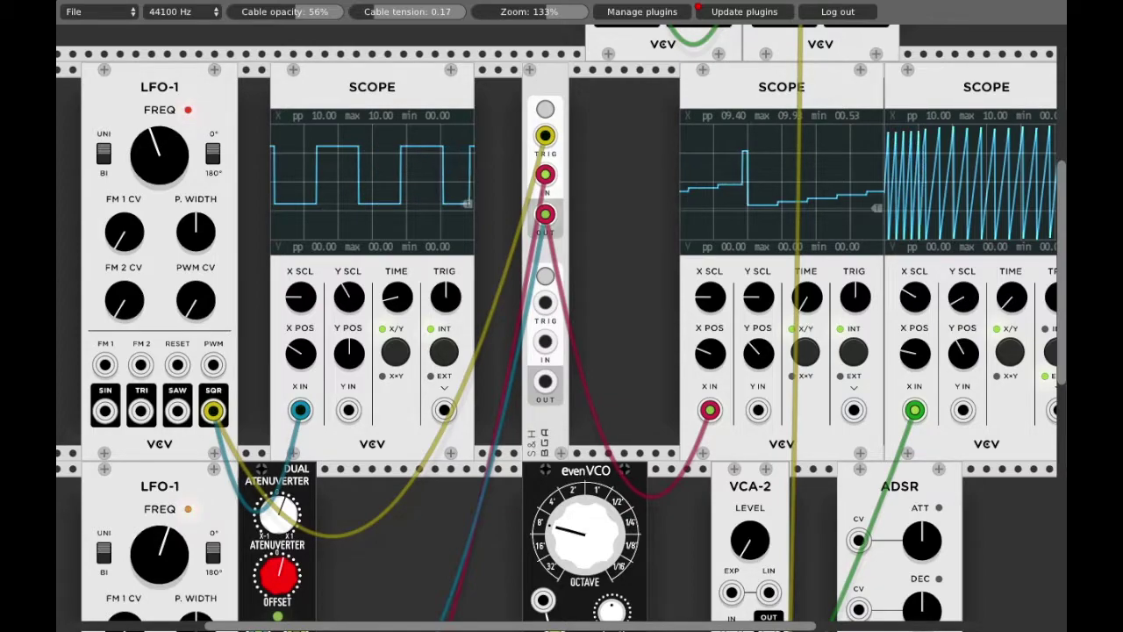
{"action": "left_click_drag", "start_coordinate": [914, 298], "coordinate": [914, 310]}
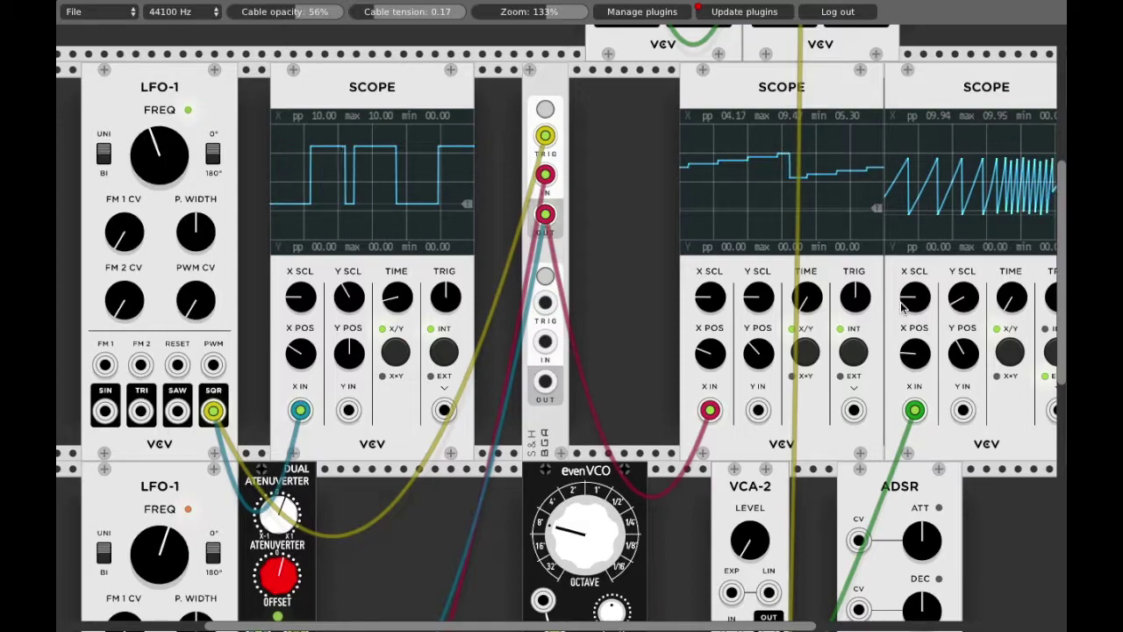
{"action": "scroll", "coordinate": [144, 523], "scroll_direction": "down", "scroll_amount": 1}
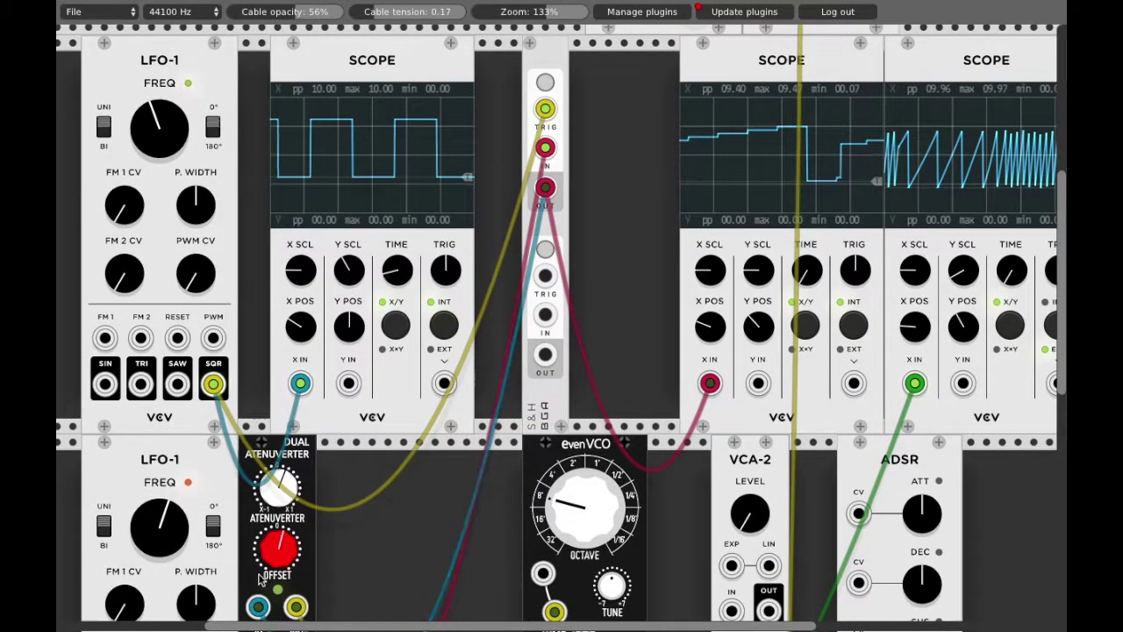
Turn the lower LFO-1 FREQ down to about 10 o'clock and zoom the rack toward 99%.
{"action": "left_click_drag", "start_coordinate": [145, 523], "coordinate": [144, 561]}
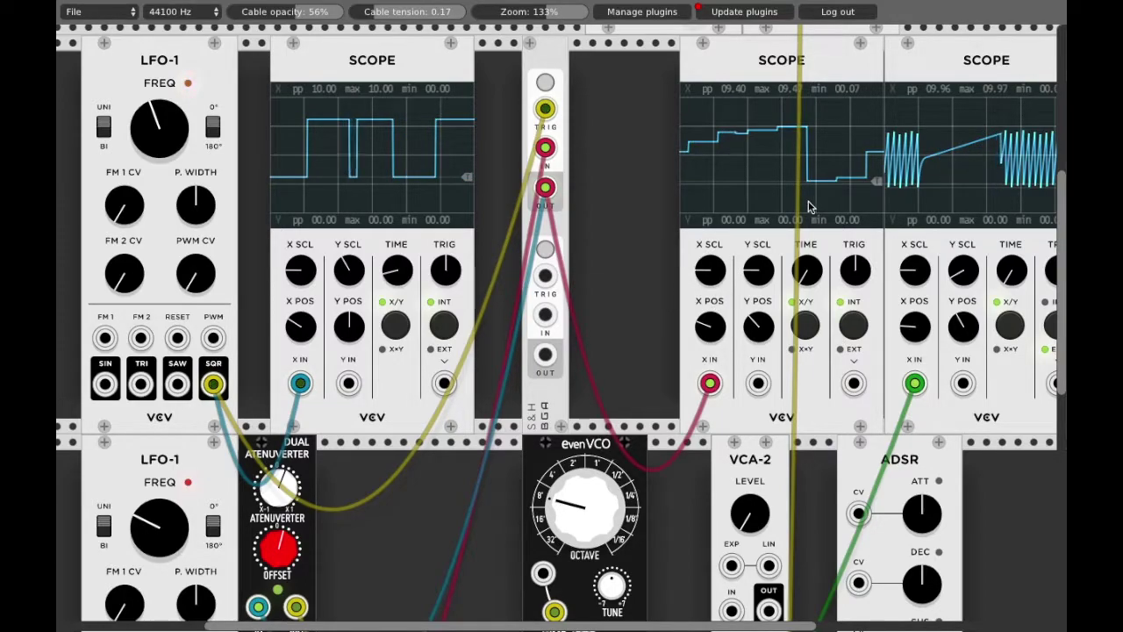
{"action": "scroll", "coordinate": [1020, 158], "scroll_direction": "down", "scroll_amount": 1}
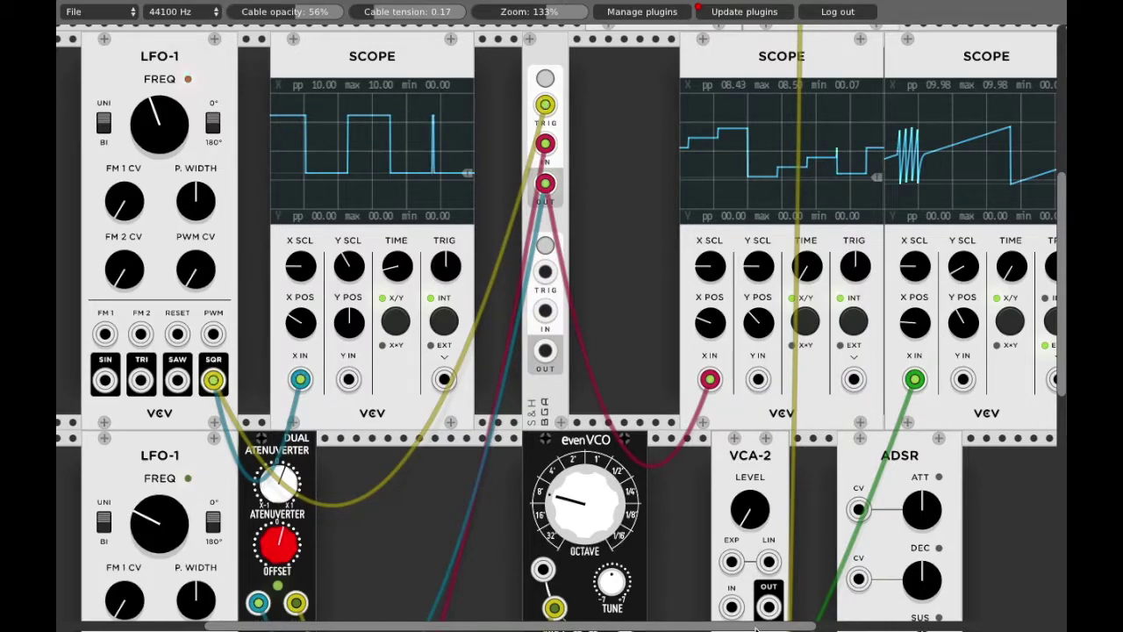
{"action": "scroll", "coordinate": [1040, 175], "scroll_direction": "right", "scroll_amount": 1}
{"action": "scroll", "coordinate": [919, 185], "scroll_direction": "right", "scroll_amount": 3}
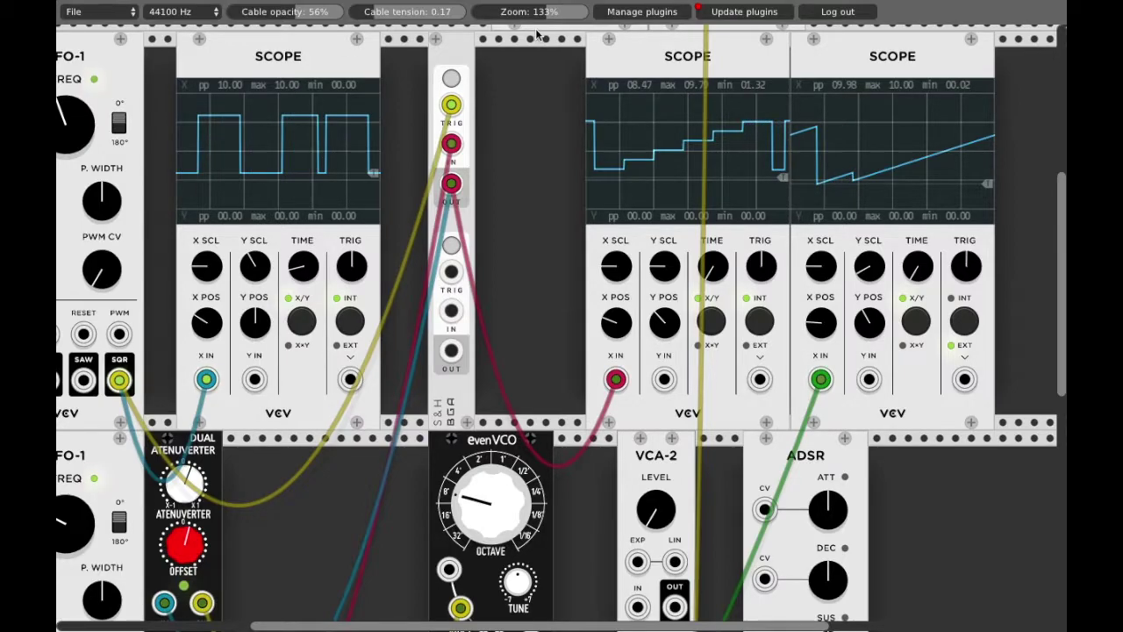
{"action": "left_click_drag", "start_coordinate": [538, 12], "coordinate": [529, 16]}
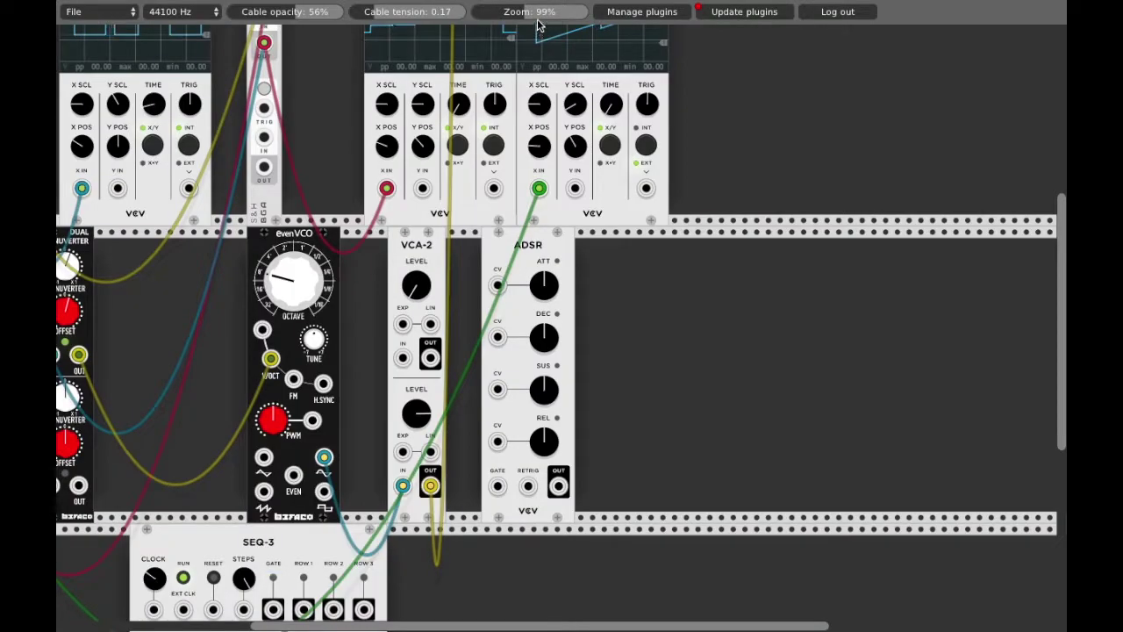
Scroll the 99% rack view to bring LFO-1 back on screen.
{"action": "scroll", "coordinate": [504, 140], "scroll_direction": "up", "scroll_amount": 5}
{"action": "scroll", "coordinate": [504, 141], "scroll_direction": "down", "scroll_amount": 3}
{"action": "scroll", "coordinate": [504, 141], "scroll_direction": "up", "scroll_amount": 1}
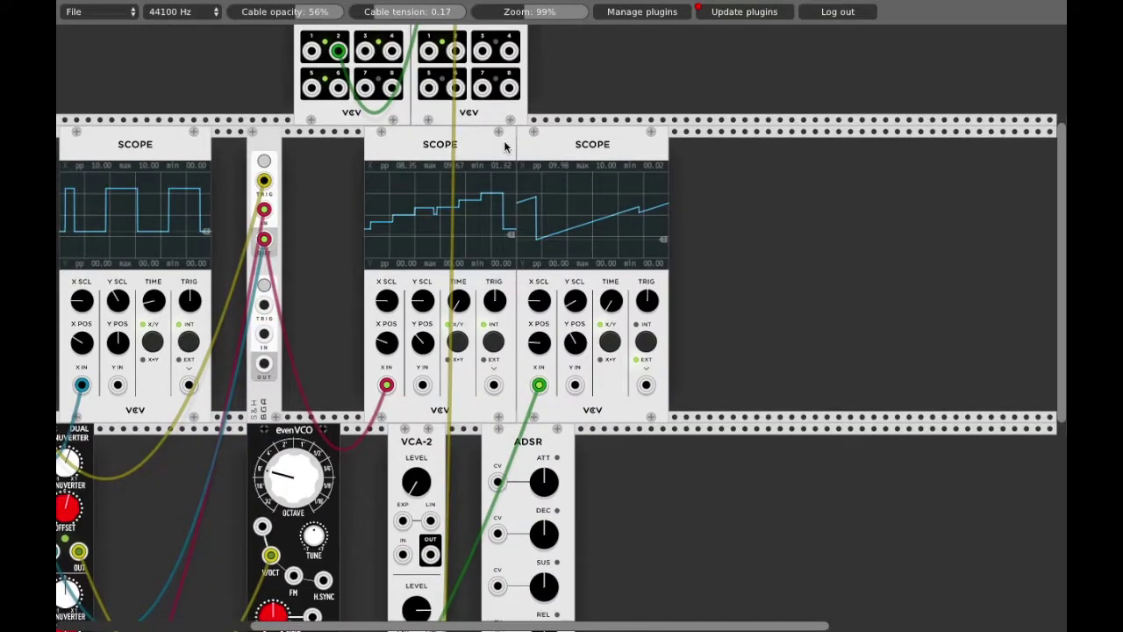
{"action": "scroll", "coordinate": [505, 144], "scroll_direction": "down", "scroll_amount": 2}
{"action": "scroll", "coordinate": [504, 145], "scroll_direction": "left", "scroll_amount": 2}
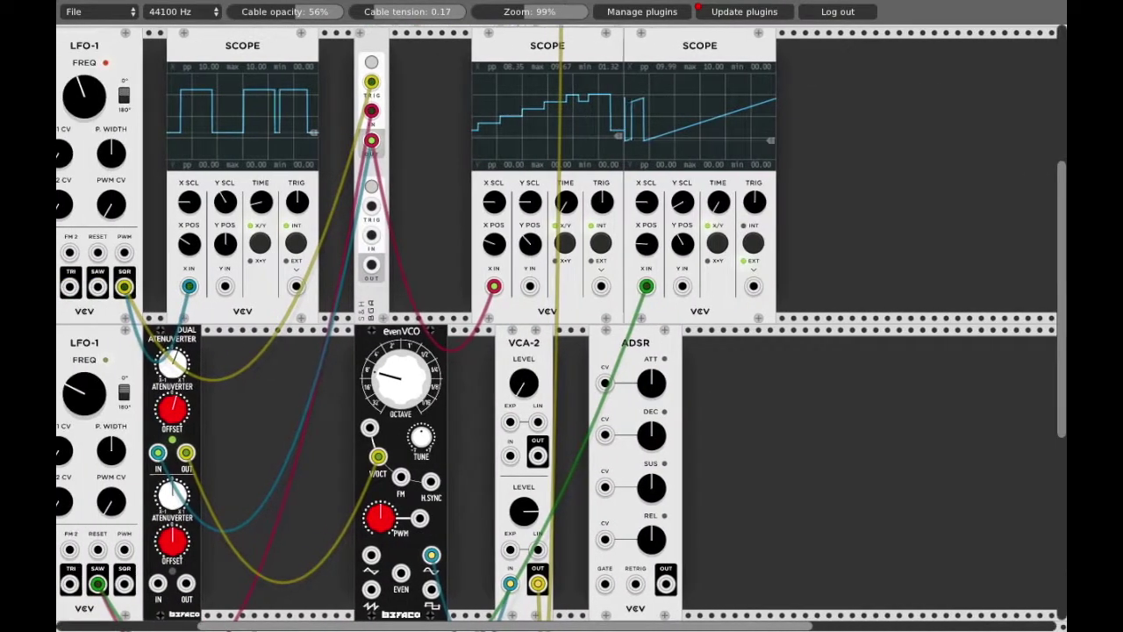
{"action": "scroll", "coordinate": [292, 123], "scroll_direction": "left", "scroll_amount": 3}
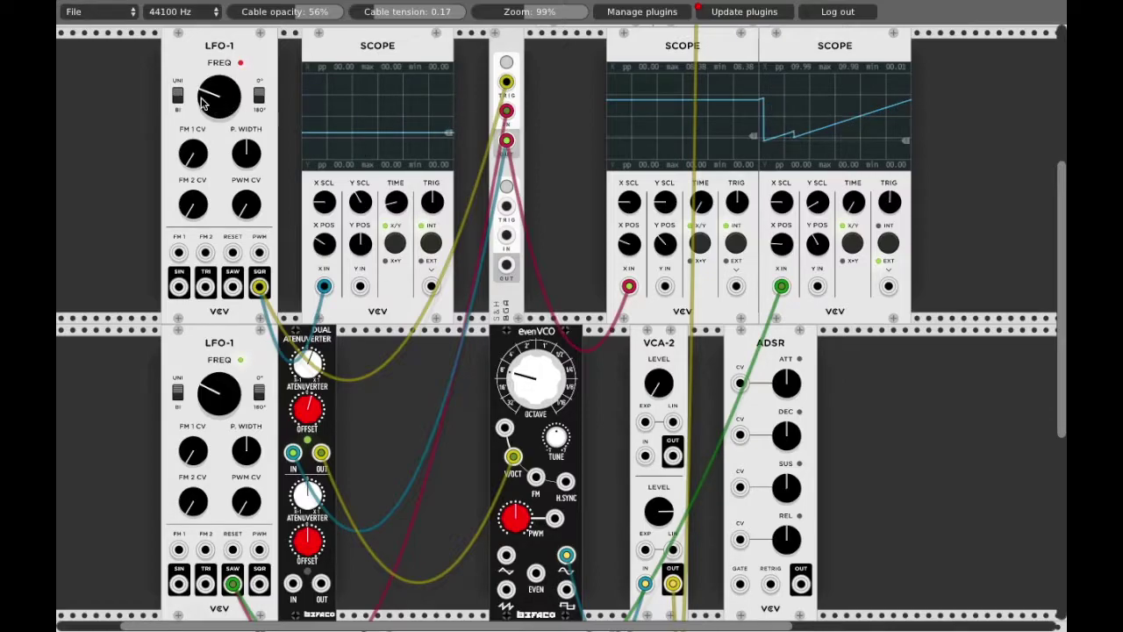
Turn the top LFO-1 FREQ clockwise until the left Scope shows dense square pulses.
{"action": "left_click_drag", "start_coordinate": [202, 103], "coordinate": [201, 94]}
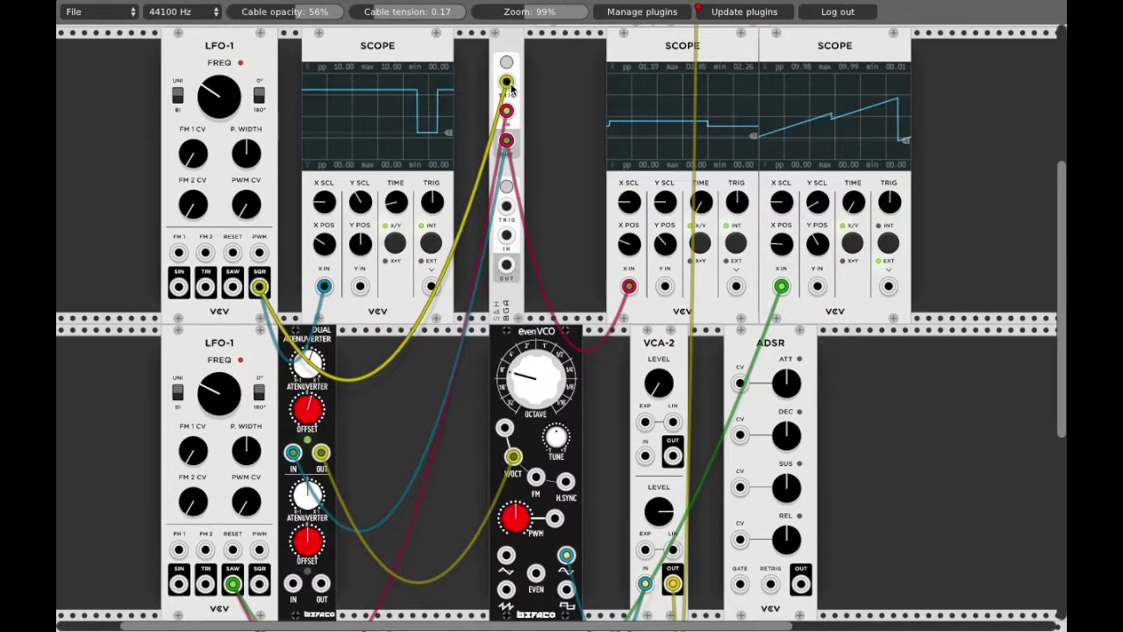
{"action": "left_click_drag", "start_coordinate": [508, 89], "coordinate": [498, 102]}
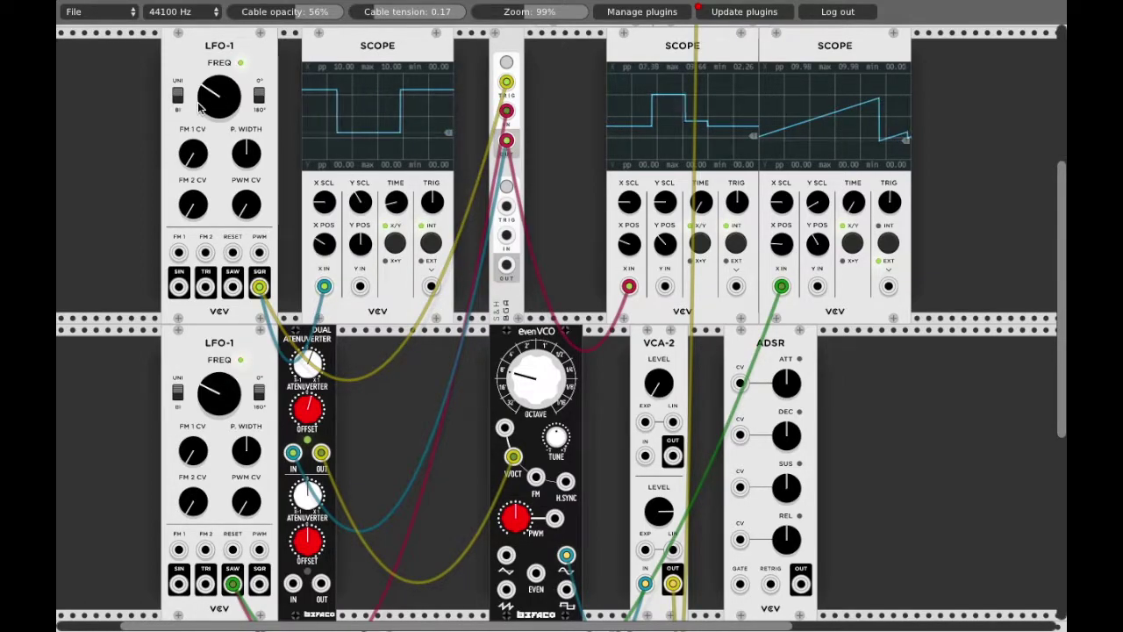
{"action": "mouse_move", "coordinate": [204, 104]}
{"action": "left_mouse_down"}
{"action": "mouse_move", "coordinate": [203, 49]}
{"action": "mouse_move", "coordinate": [209, 109]}
{"action": "left_mouse_up"}
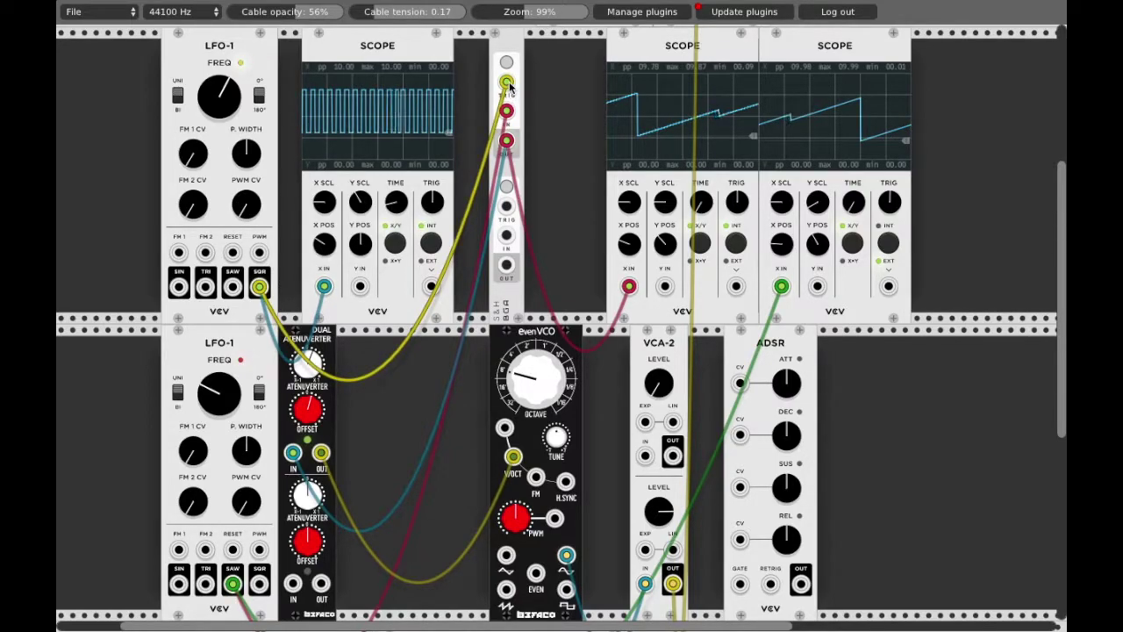
Run a cable from SEQ-3 GATE out toward the S&H TRIG input.
{"action": "scroll", "coordinate": [213, 341], "scroll_direction": "down", "scroll_amount": 8}
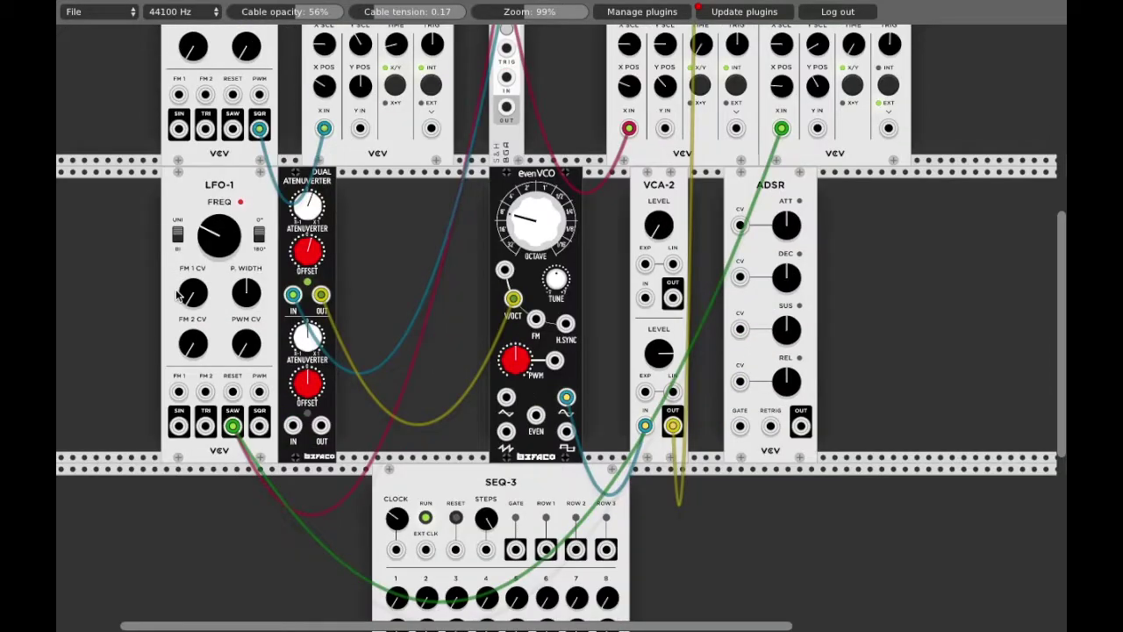
{"action": "scroll", "coordinate": [214, 341], "scroll_direction": "down", "scroll_amount": 1}
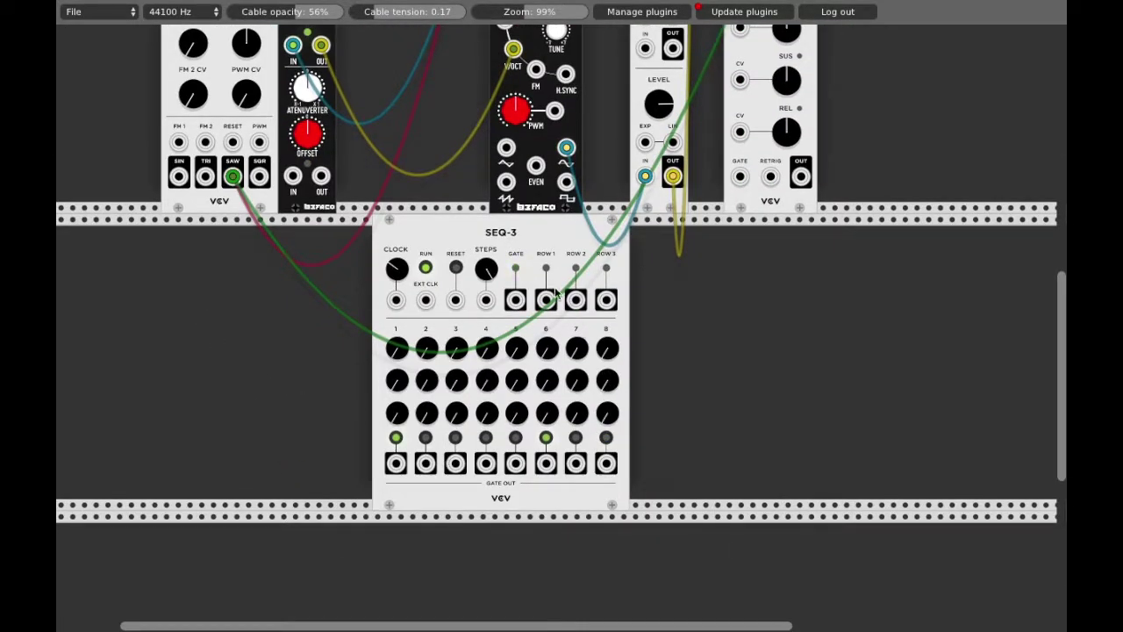
{"action": "scroll", "coordinate": [518, 263], "scroll_direction": "up", "scroll_amount": 9}
{"action": "left_click_drag", "start_coordinate": [520, 302], "coordinate": [517, 186]}
{"action": "scroll", "coordinate": [520, 313], "scroll_direction": "down", "scroll_amount": 1}
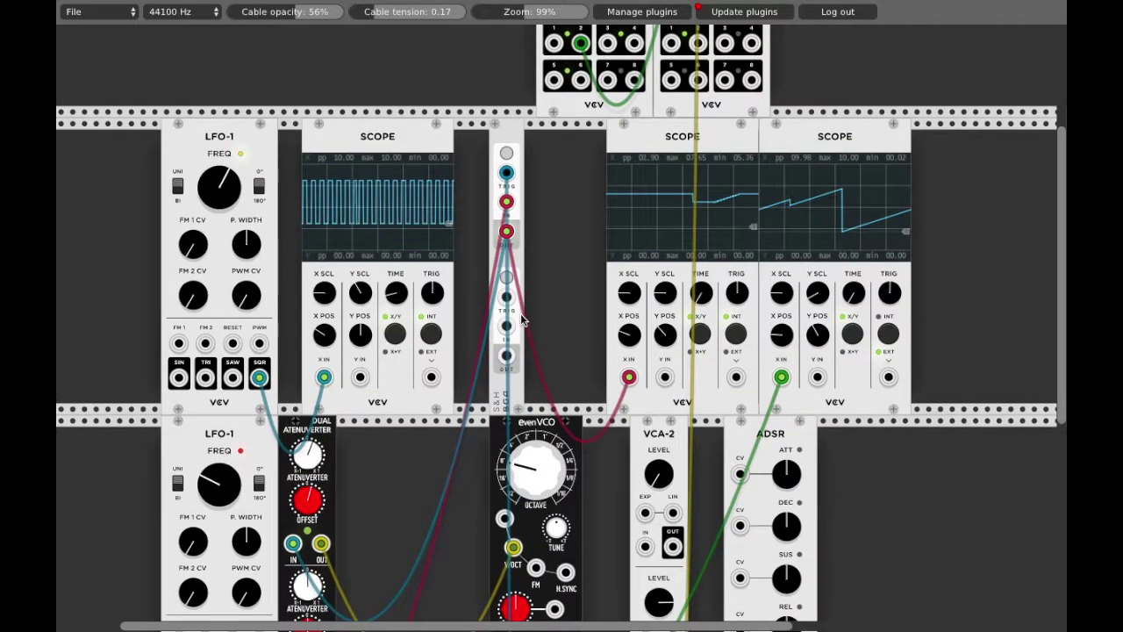
{"action": "scroll", "coordinate": [527, 324], "scroll_direction": "down", "scroll_amount": 7}
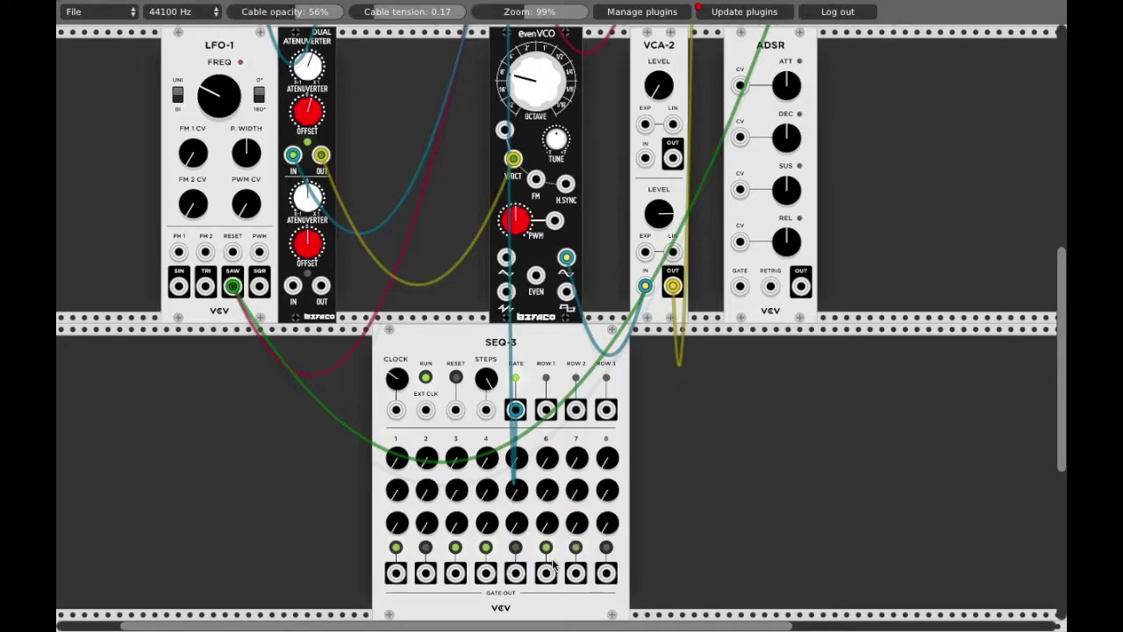
{"action": "scroll", "coordinate": [363, 307], "scroll_direction": "up", "scroll_amount": 5}
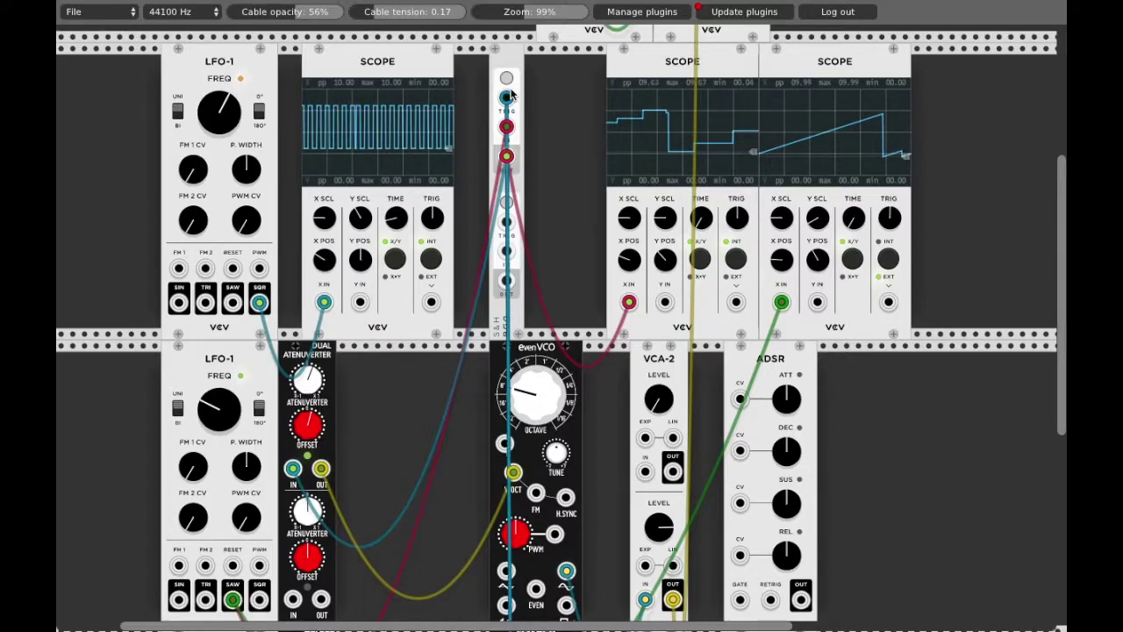
Seat the teal gate cable end in the S&H TRIG jack.
{"action": "mouse_move", "coordinate": [509, 169]}
{"action": "left_mouse_down"}
{"action": "mouse_move", "coordinate": [507, 110]}
{"action": "mouse_move", "coordinate": [510, 158]}
{"action": "left_mouse_up"}
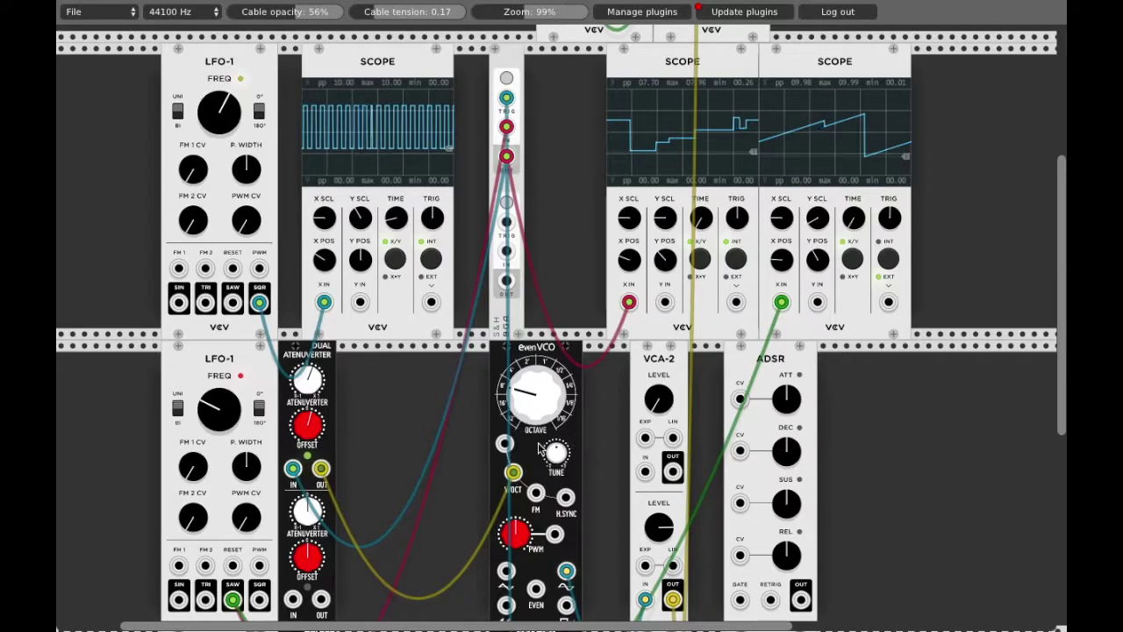
{"action": "scroll", "coordinate": [548, 431], "scroll_direction": "down", "scroll_amount": 2}
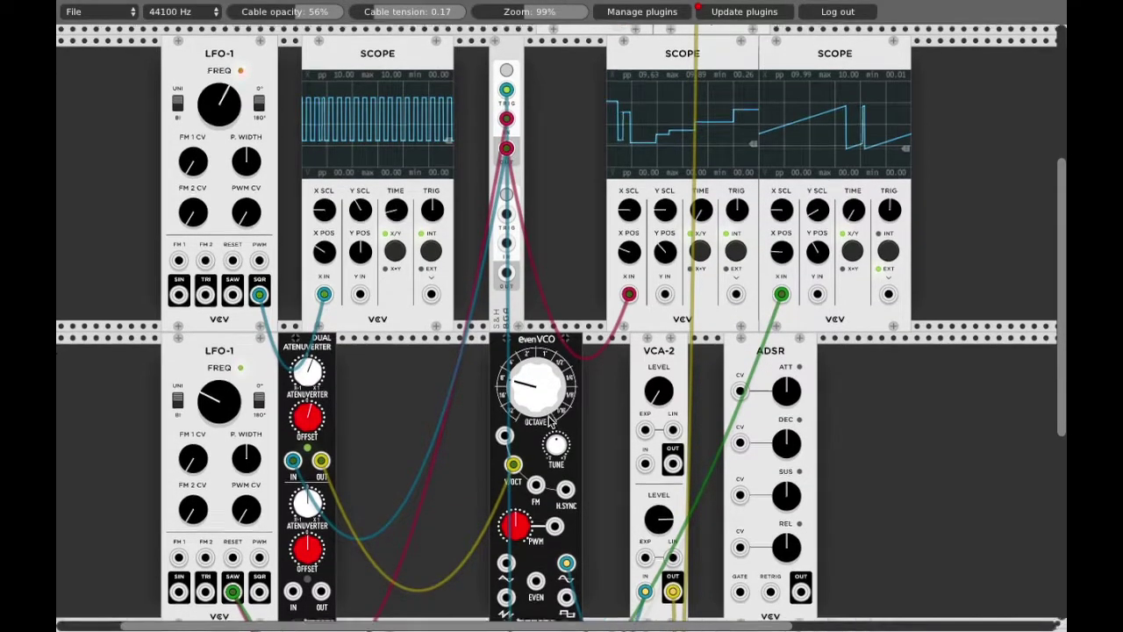
{"action": "scroll", "coordinate": [549, 420], "scroll_direction": "down", "scroll_amount": 1}
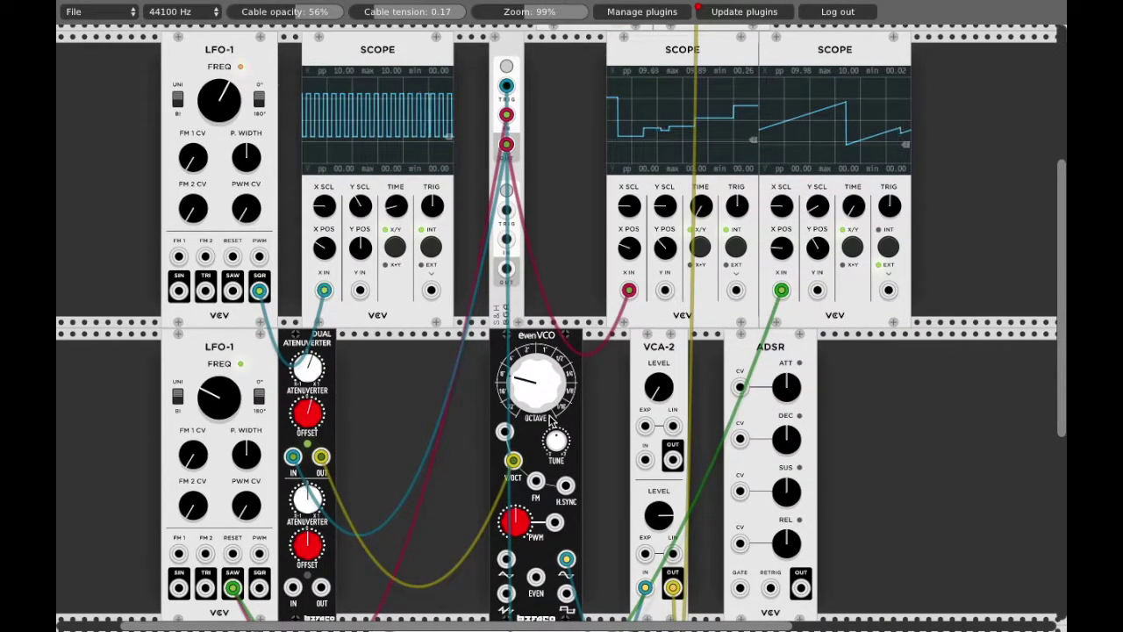
{"action": "scroll", "coordinate": [551, 421], "scroll_direction": "down", "scroll_amount": 5}
Filter the module browser to Filter/VCF modules and add the Carbon filter.
{"action": "right_click", "coordinate": [883, 313]}
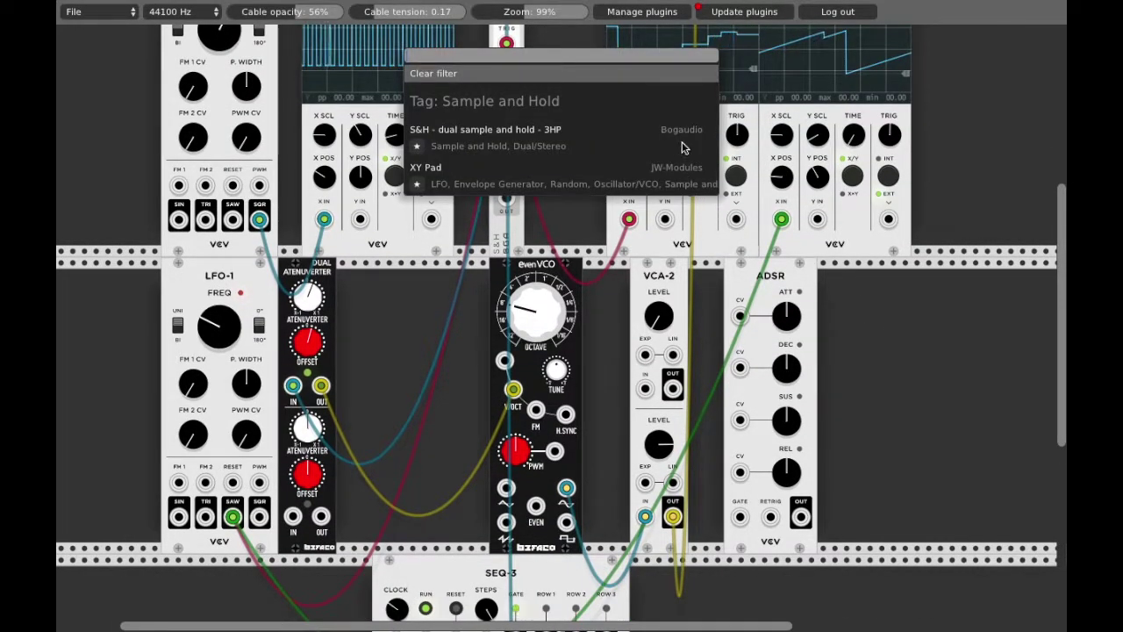
{"action": "left_click", "coordinate": [647, 74]}
{"action": "type", "text": "filter"}
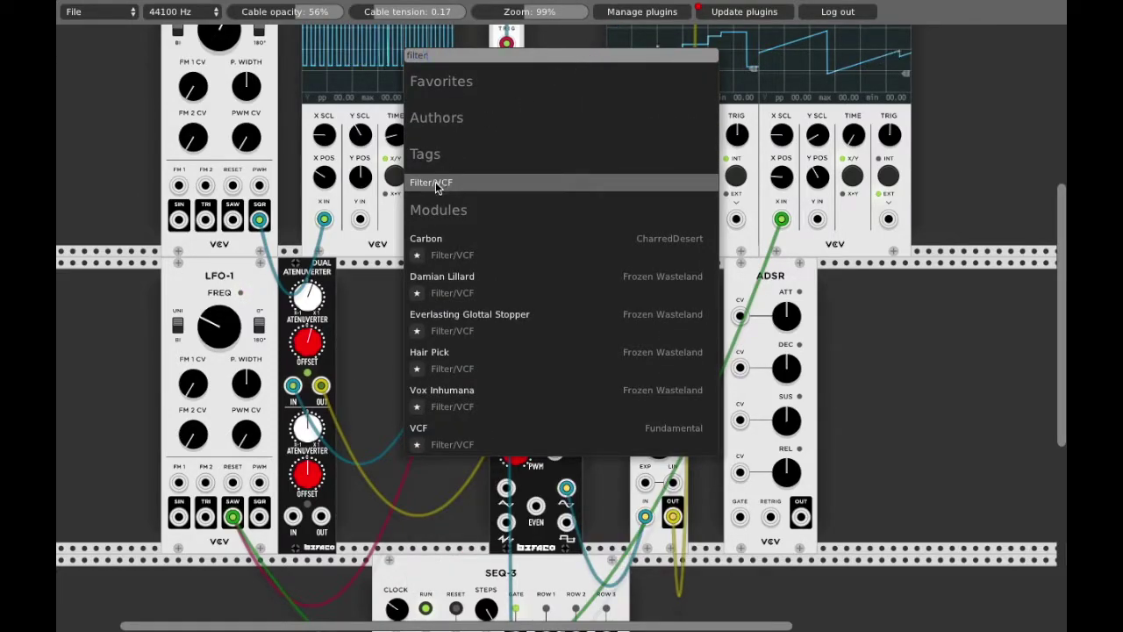
{"action": "left_click", "coordinate": [439, 183]}
{"action": "left_click_drag", "start_coordinate": [495, 153], "coordinate": [598, 270]}
Shift VCA-2 right, delete Carbon, and add the Fundamental VCF instead.
{"action": "left_click_drag", "start_coordinate": [675, 283], "coordinate": [711, 286]}
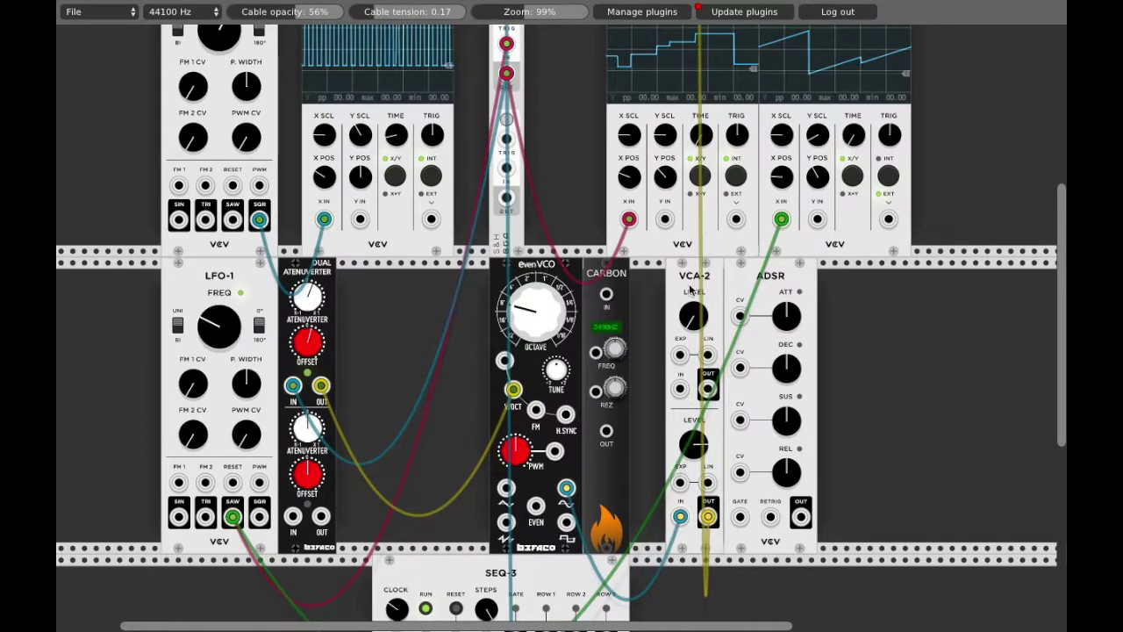
{"action": "key", "text": "Delete"}
{"action": "right_click", "coordinate": [615, 304]}
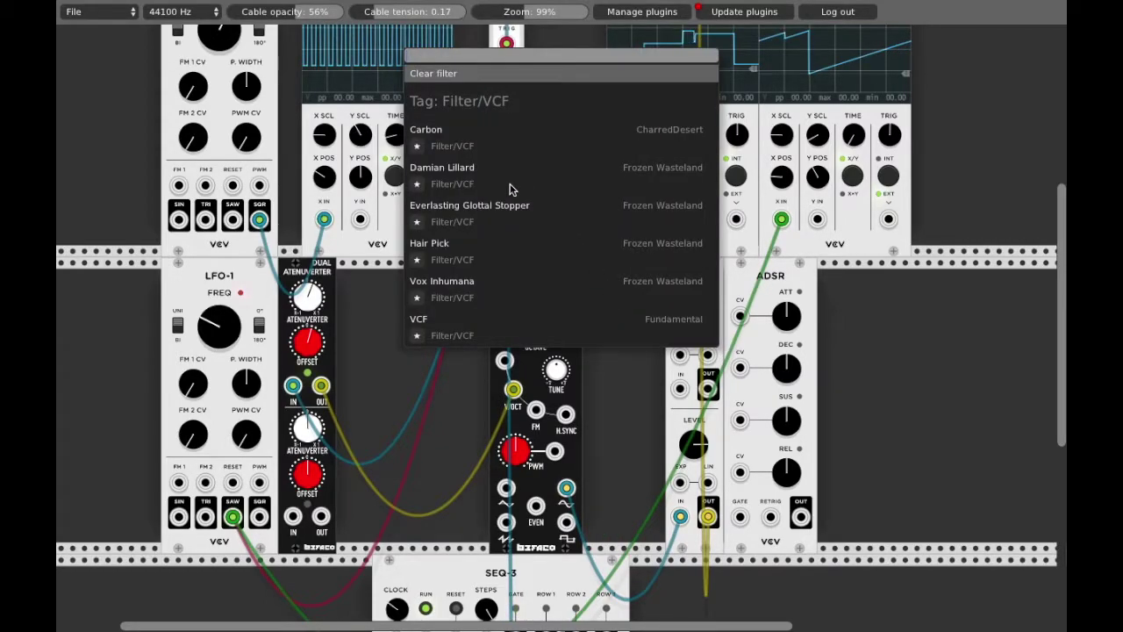
{"action": "left_click", "coordinate": [455, 338]}
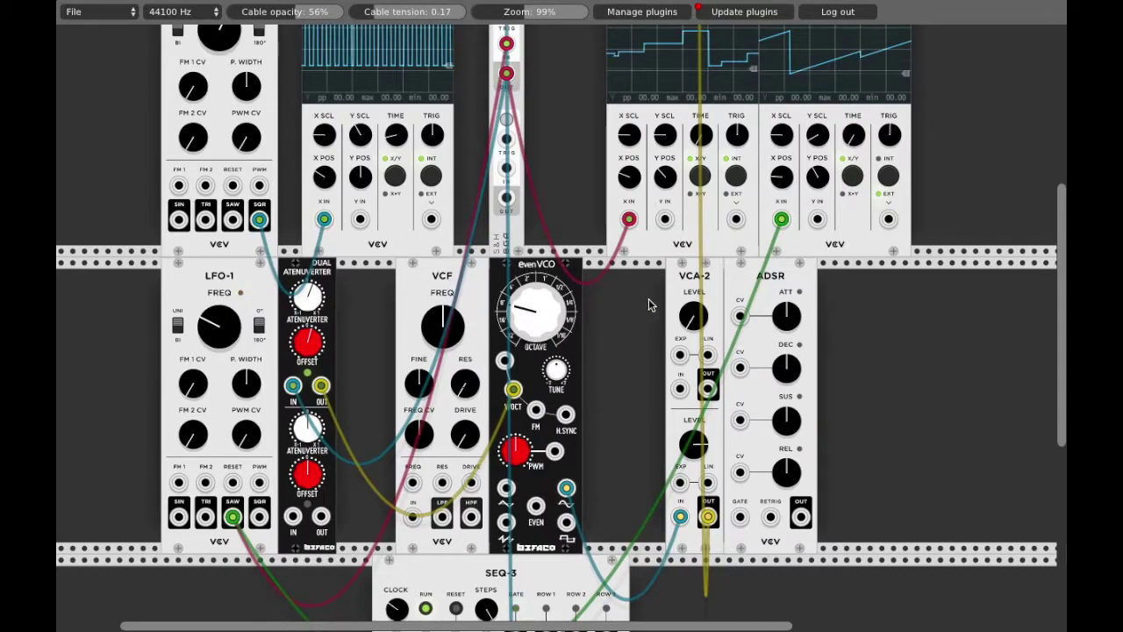
Move VCA-2 right of the ADSR and place the VCF beside evenVCO.
{"action": "left_click_drag", "start_coordinate": [665, 302], "coordinate": [823, 275]}
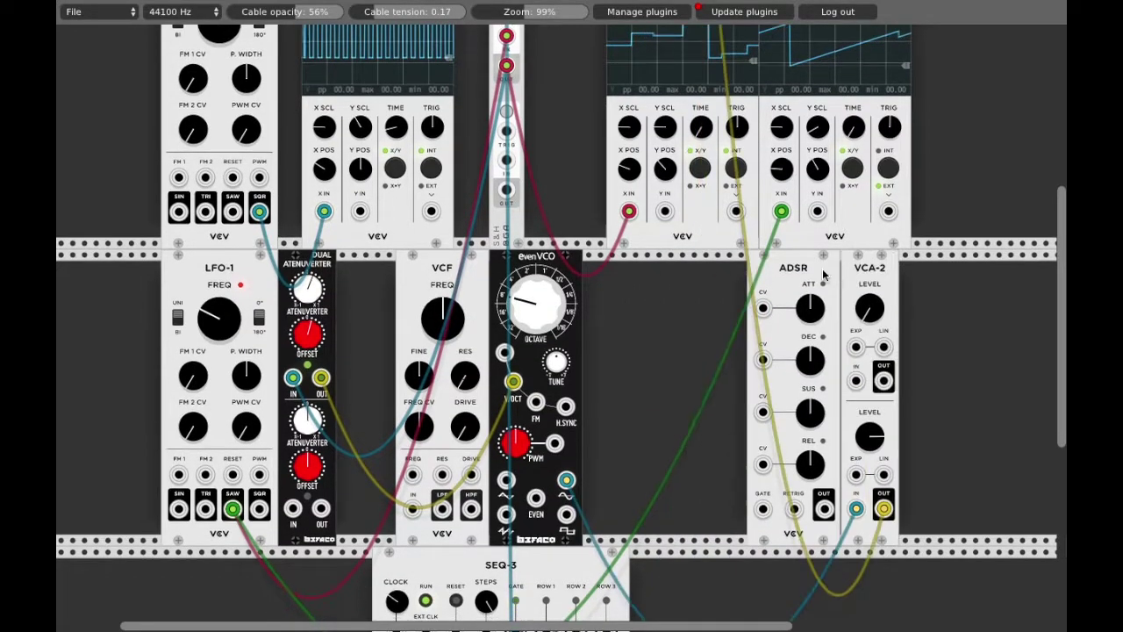
{"action": "left_click_drag", "start_coordinate": [400, 297], "coordinate": [634, 301]}
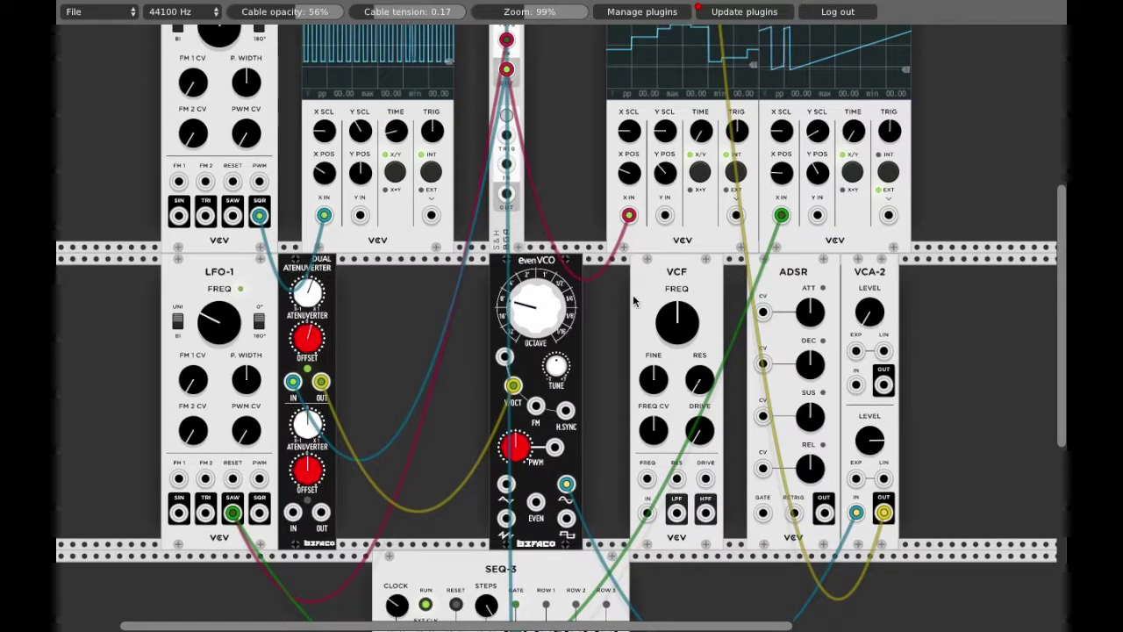
{"action": "scroll", "coordinate": [633, 301], "scroll_direction": "down", "scroll_amount": 2}
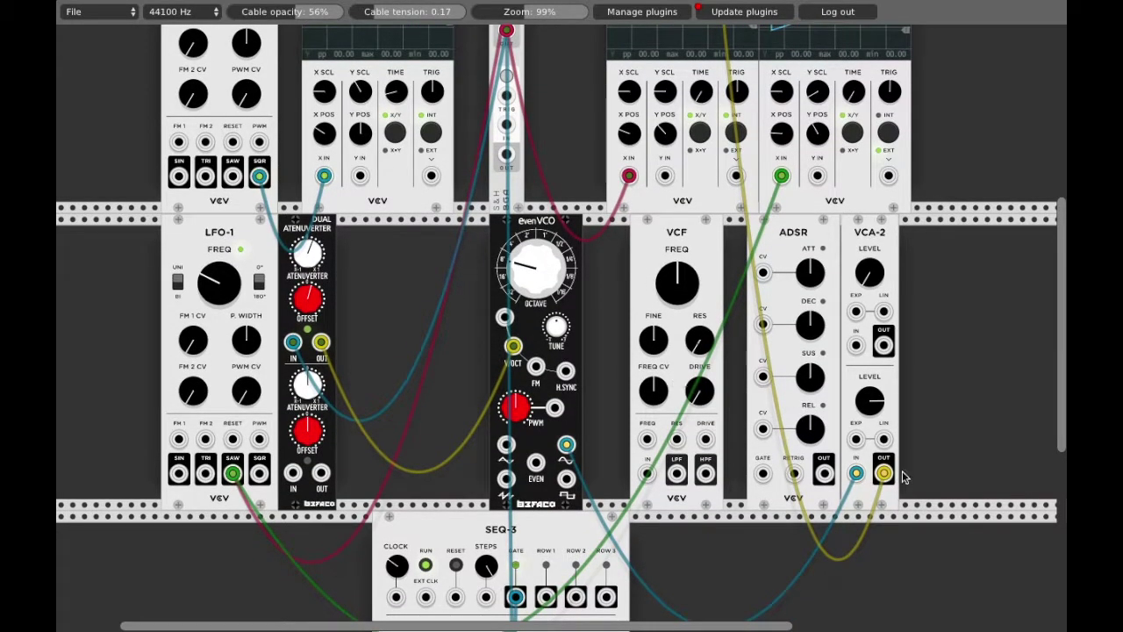
Feed the oscillator into VCF IN and move the attenuverter cable from V/OCT to VCF FREQ.
{"action": "mouse_move", "coordinate": [856, 474]}
{"action": "left_mouse_down"}
{"action": "mouse_move", "coordinate": [651, 485]}
{"action": "mouse_move", "coordinate": [855, 474]}
{"action": "left_mouse_up"}
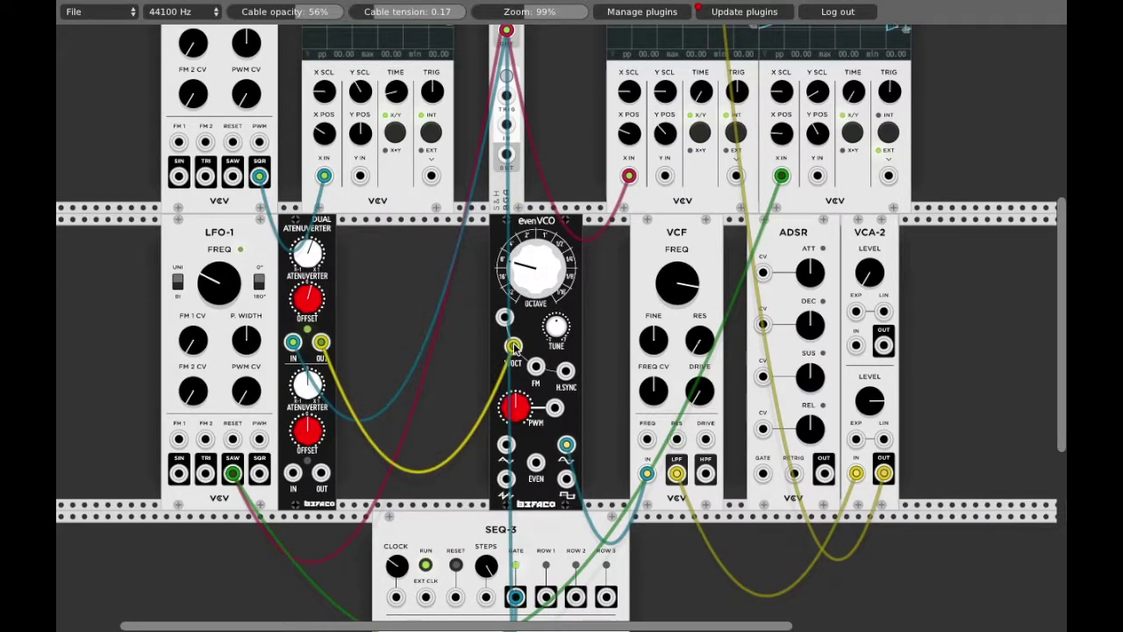
{"action": "left_click_drag", "start_coordinate": [513, 346], "coordinate": [645, 436]}
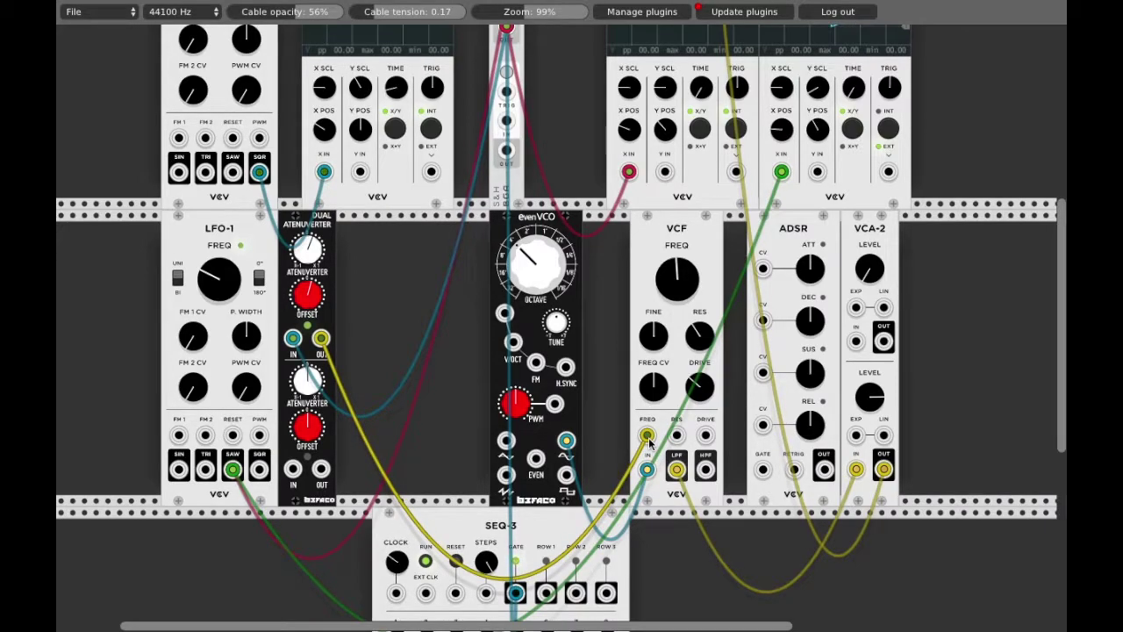
{"action": "scroll", "coordinate": [649, 442], "scroll_direction": "up", "scroll_amount": 3}
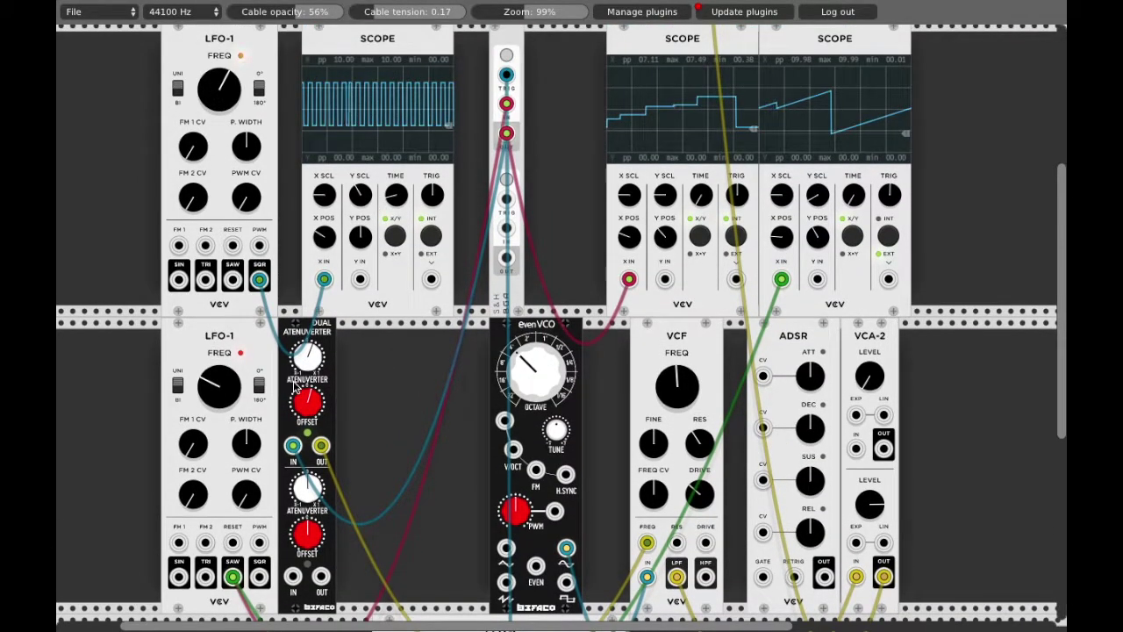
Unplug the red S&H output cable from the middle Scope's X IN.
{"action": "scroll", "coordinate": [295, 386], "scroll_direction": "down", "scroll_amount": 3}
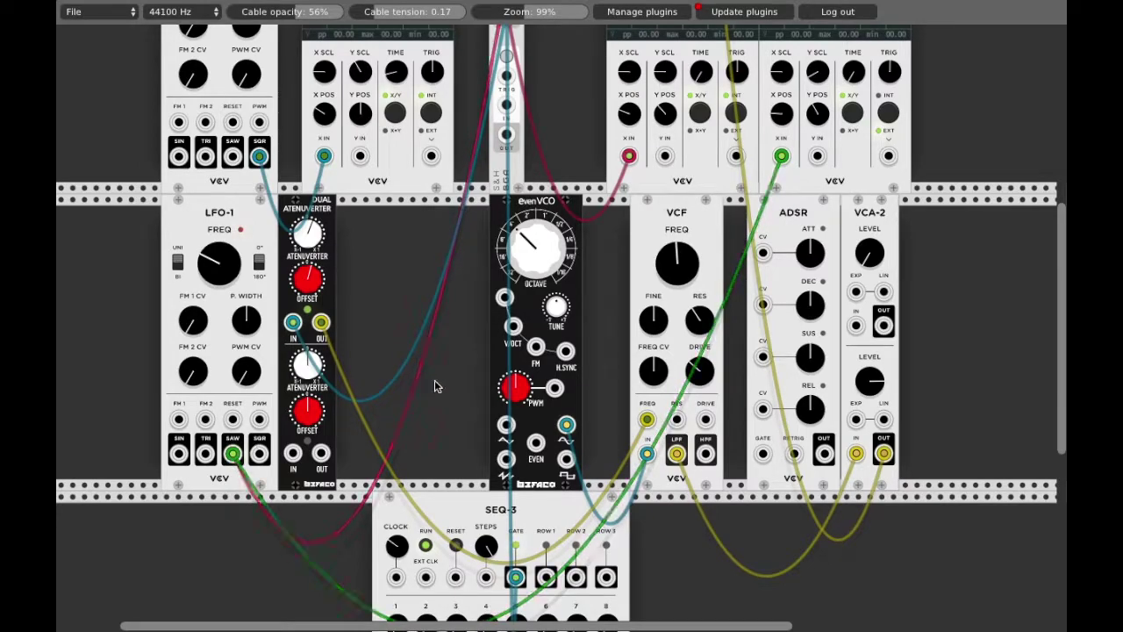
{"action": "scroll", "coordinate": [465, 372], "scroll_direction": "up", "scroll_amount": 2}
{"action": "scroll", "coordinate": [465, 373], "scroll_direction": "up", "scroll_amount": 3}
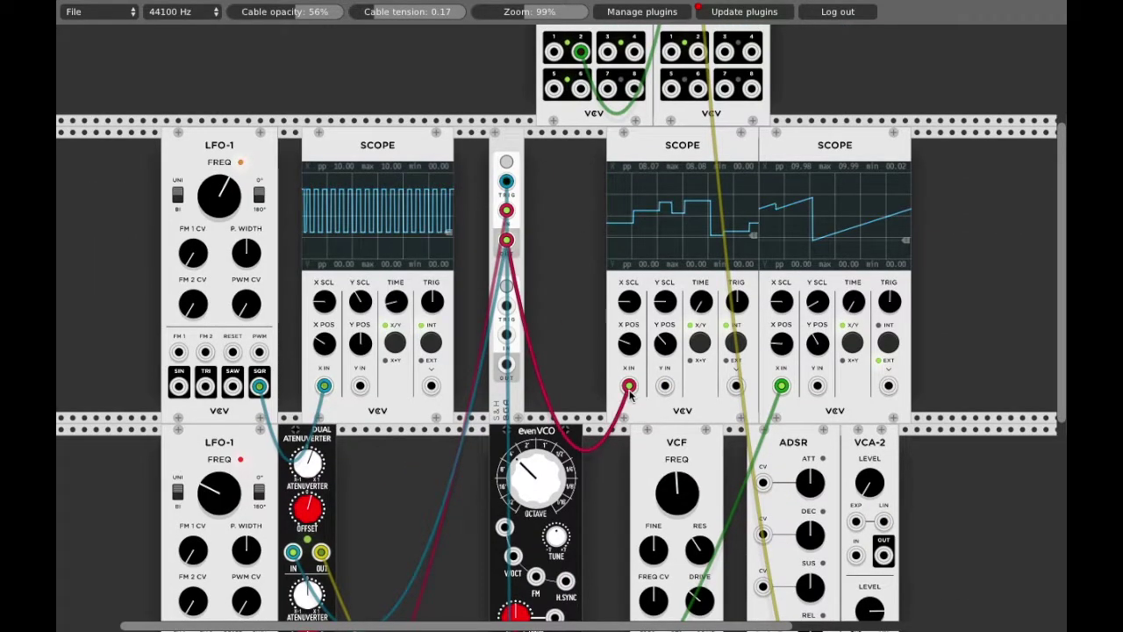
{"action": "scroll", "coordinate": [558, 466], "scroll_direction": "down", "scroll_amount": 6}
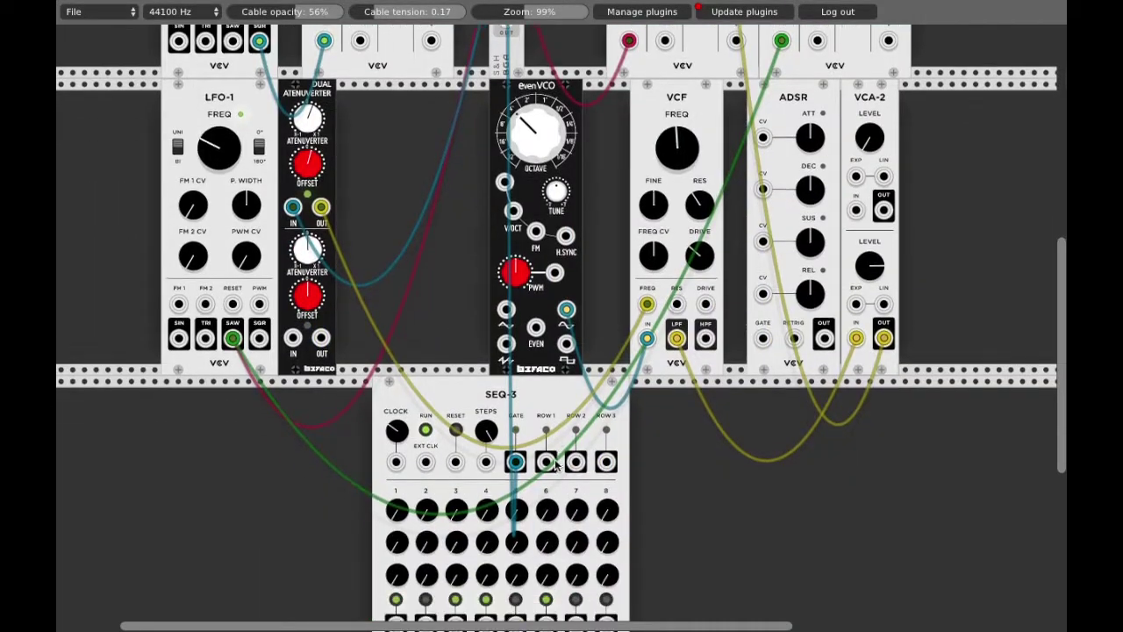
{"action": "scroll", "coordinate": [558, 465], "scroll_direction": "up", "scroll_amount": 4}
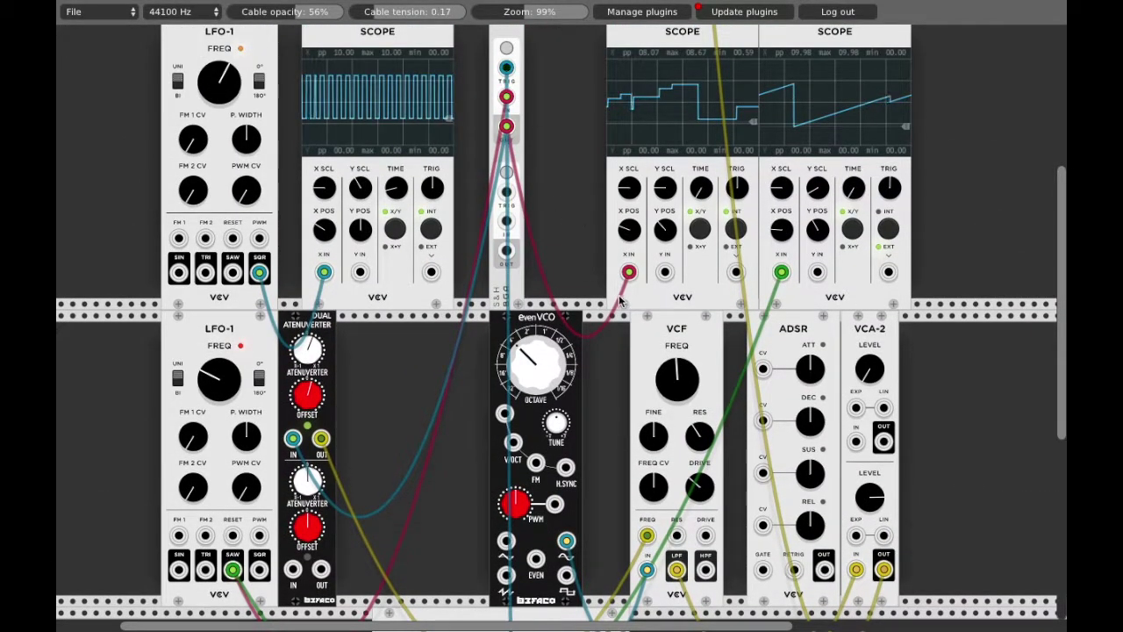
{"action": "left_click_drag", "start_coordinate": [629, 273], "coordinate": [651, 523]}
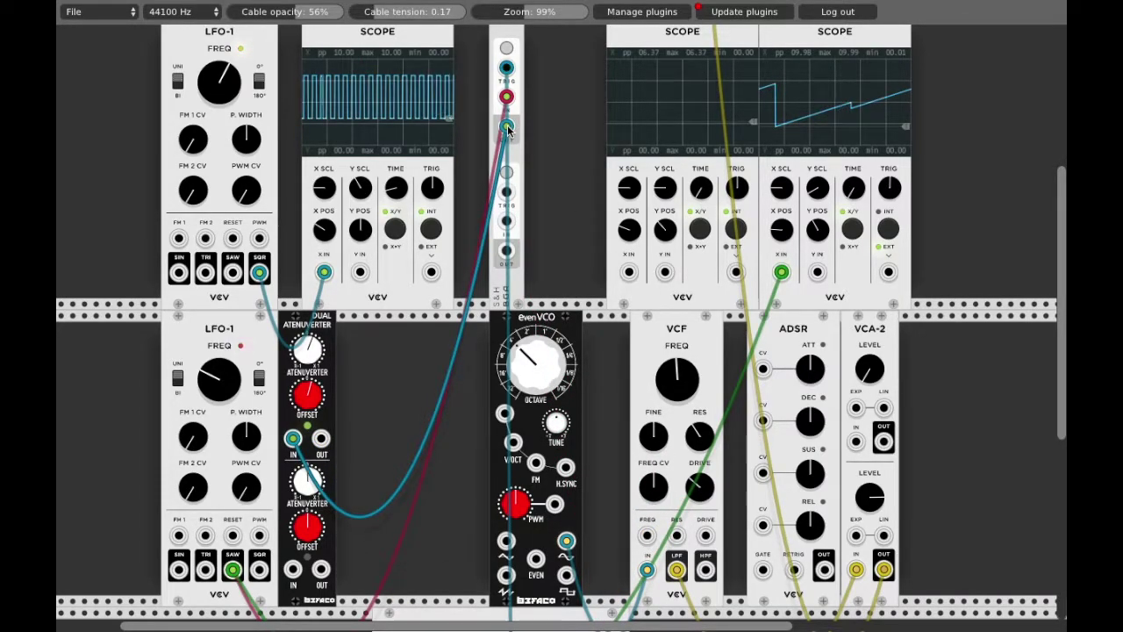
Patch the S&H output into VCF FREQ and adjust the VCF cutoff.
{"action": "left_click_drag", "start_coordinate": [508, 129], "coordinate": [650, 538]}
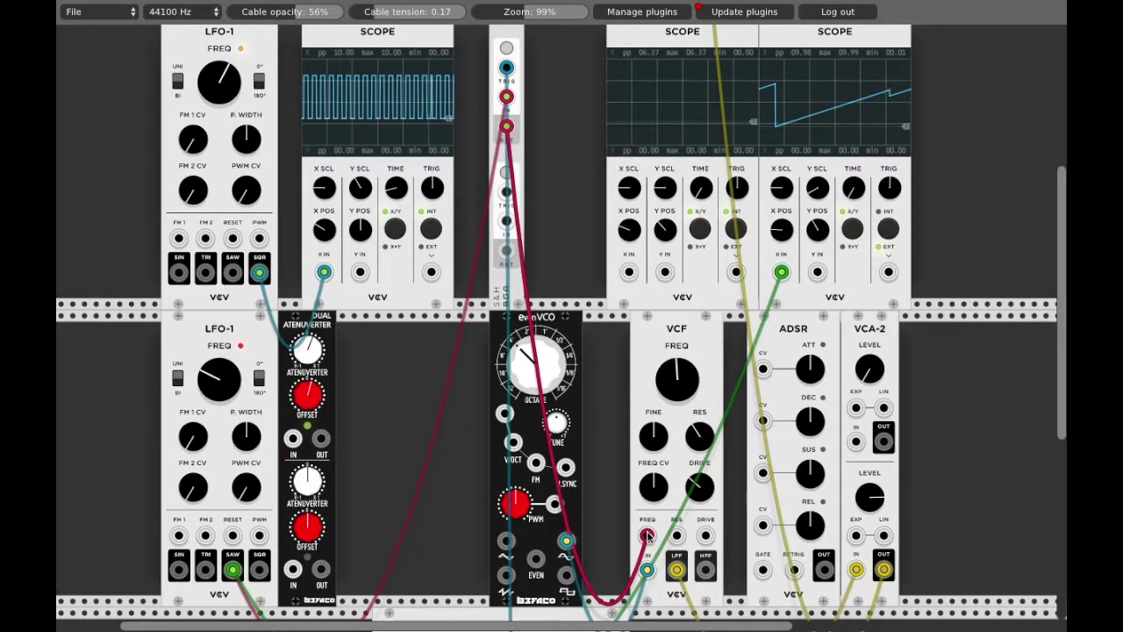
{"action": "left_click_drag", "start_coordinate": [647, 536], "coordinate": [648, 537]}
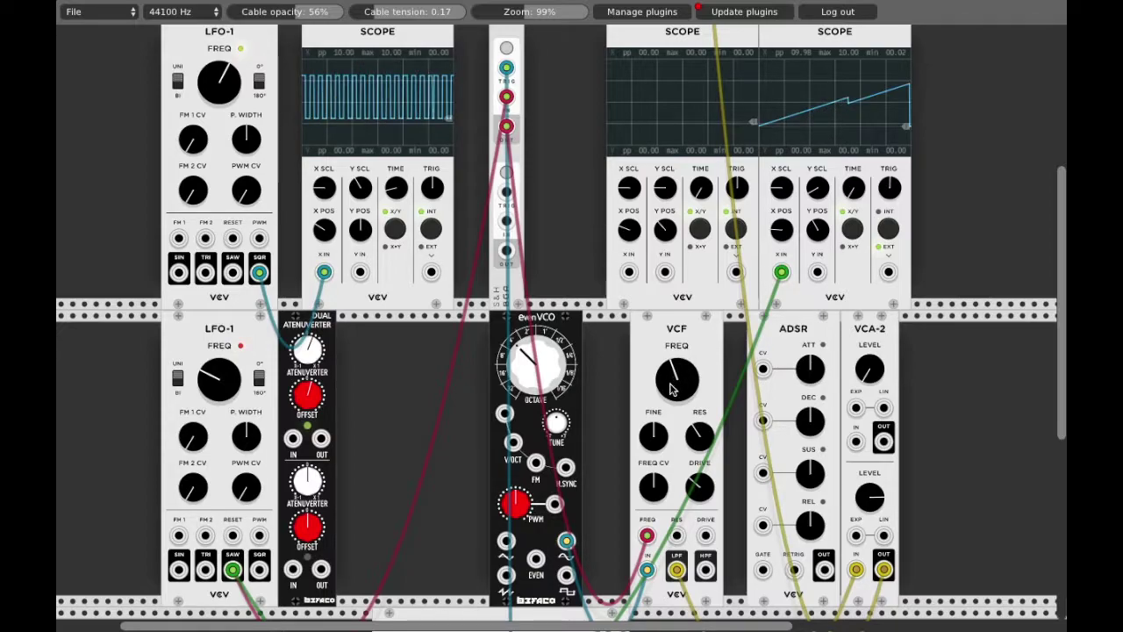
{"action": "left_click_drag", "start_coordinate": [673, 388], "coordinate": [702, 438]}
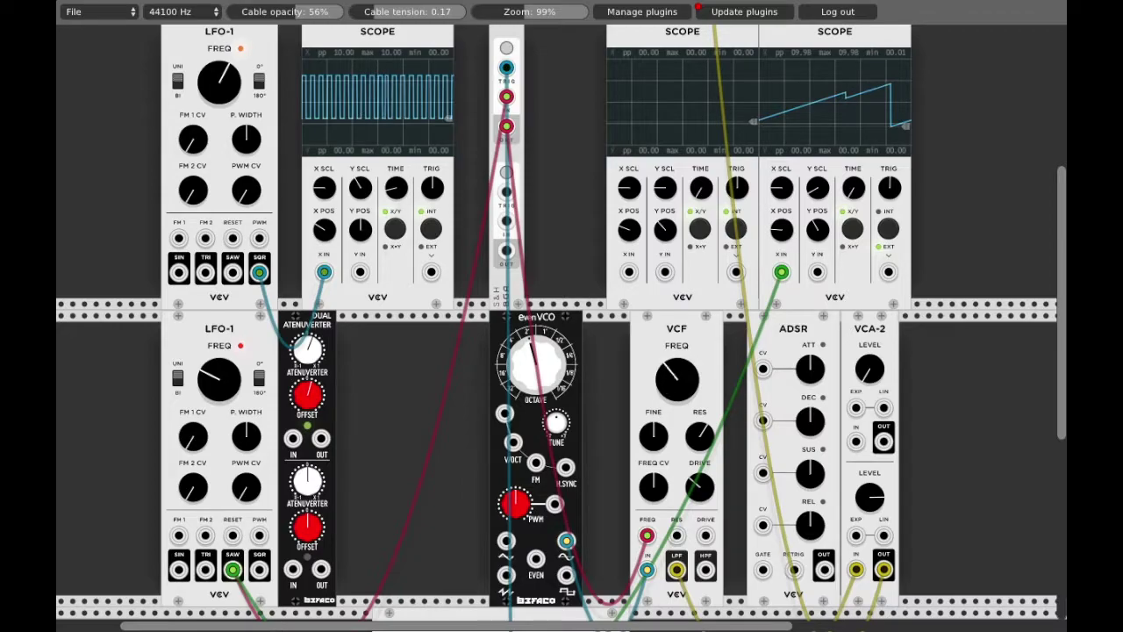
{"action": "left_click_drag", "start_coordinate": [676, 379], "coordinate": [675, 356]}
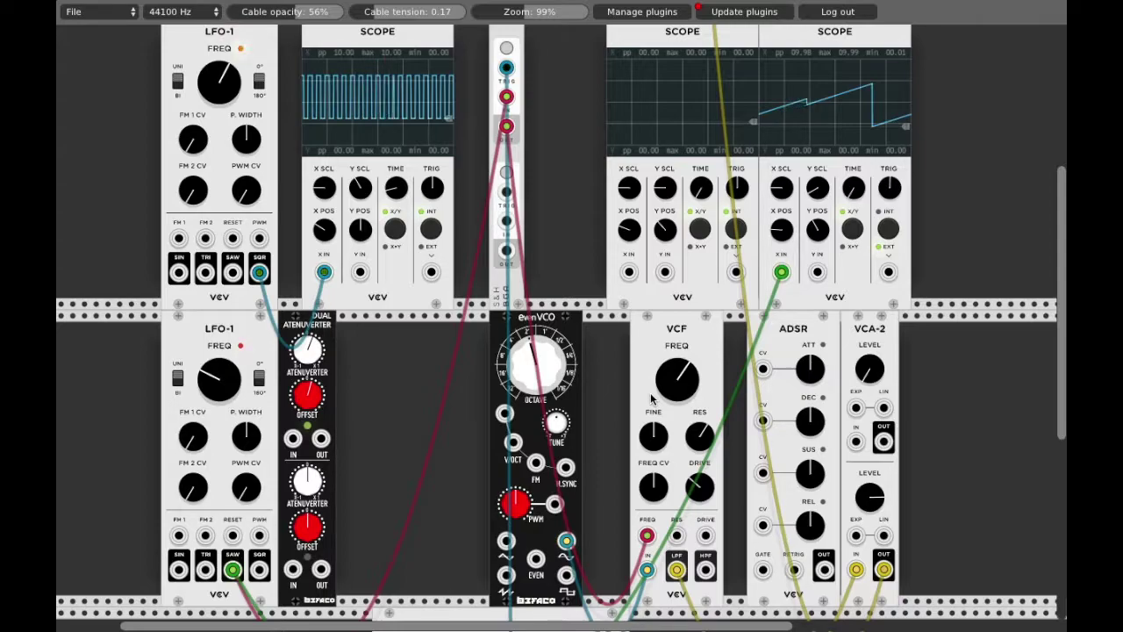
Set the VCF FREQ CV amount, recentre the cutoff, and slow the top LFO-1.
{"action": "left_click_drag", "start_coordinate": [652, 495], "coordinate": [652, 495]}
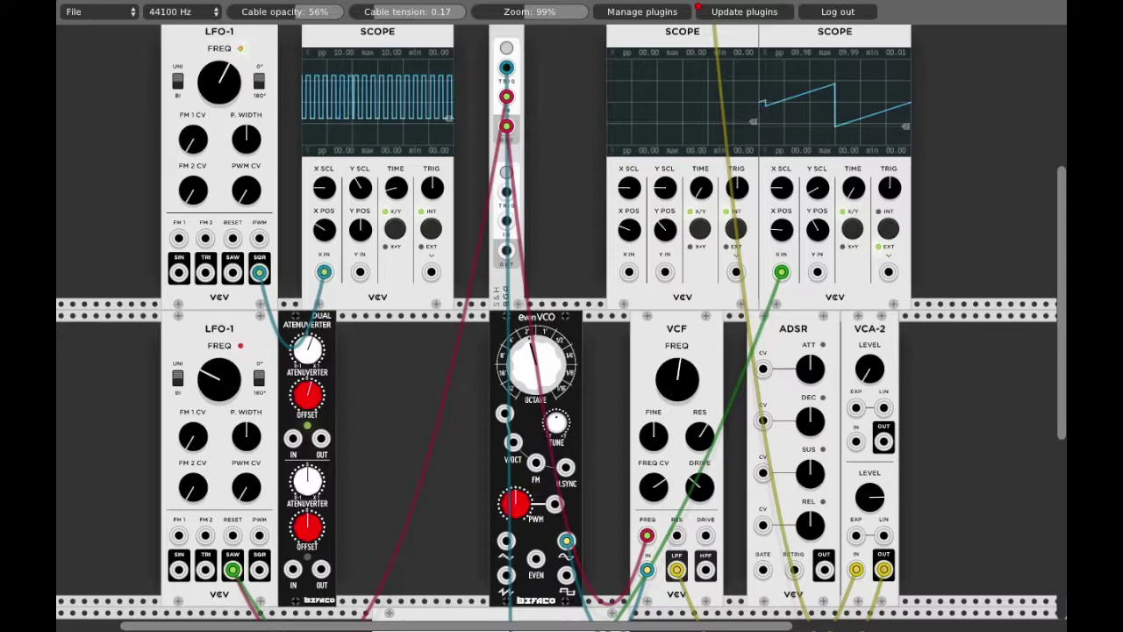
{"action": "left_click_drag", "start_coordinate": [667, 389], "coordinate": [668, 386]}
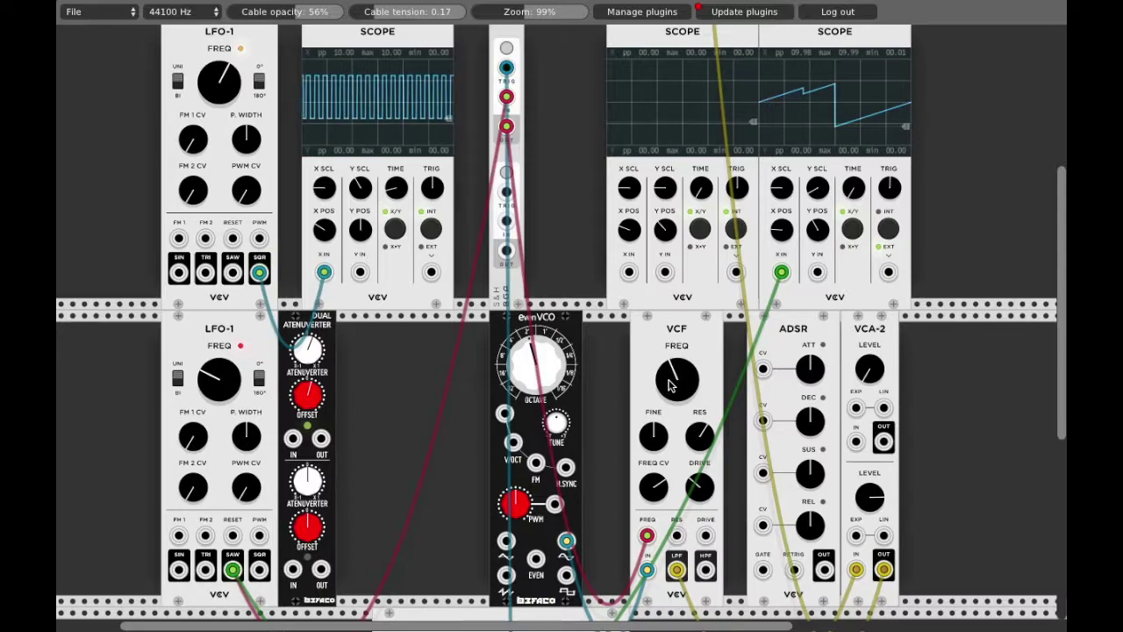
{"action": "left_click_drag", "start_coordinate": [669, 384], "coordinate": [669, 378]}
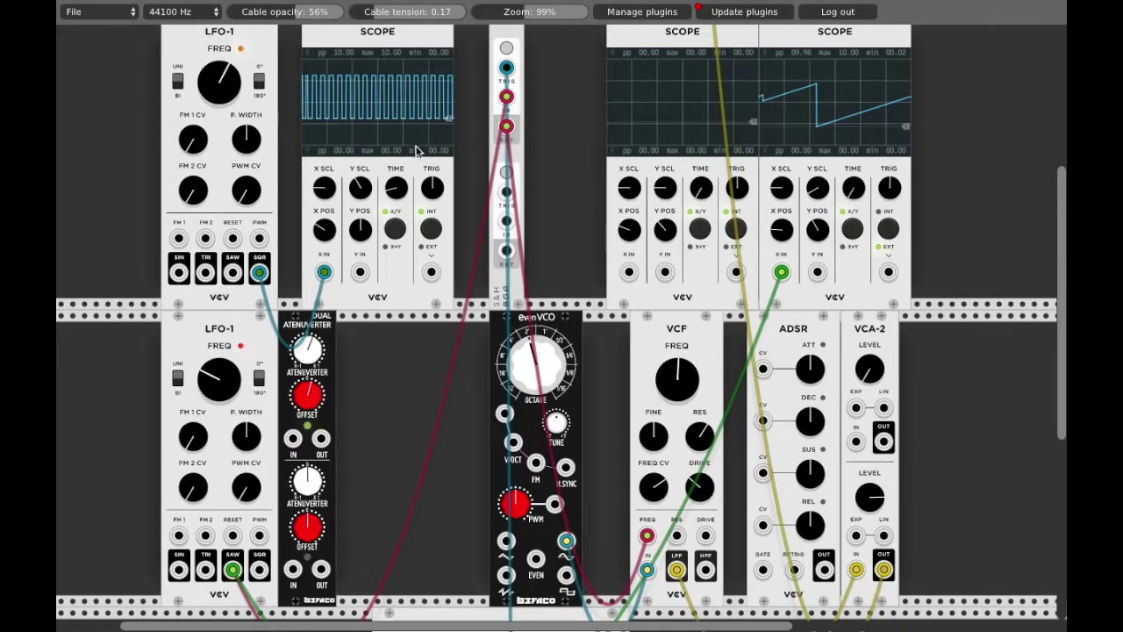
{"action": "left_click_drag", "start_coordinate": [220, 82], "coordinate": [220, 94]}
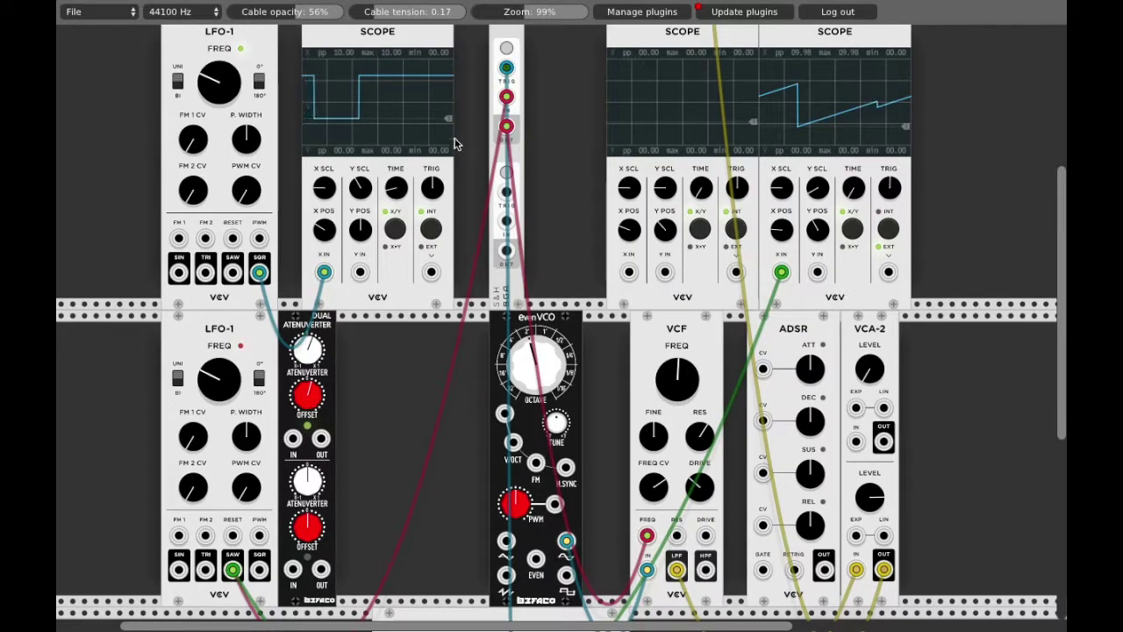
{"action": "scroll", "coordinate": [474, 97], "scroll_direction": "down", "scroll_amount": 1}
Trigger the sample-and-hold from the top LFO-1 square output, then lower the evenVCO octave.
{"action": "left_click", "coordinate": [506, 67]}
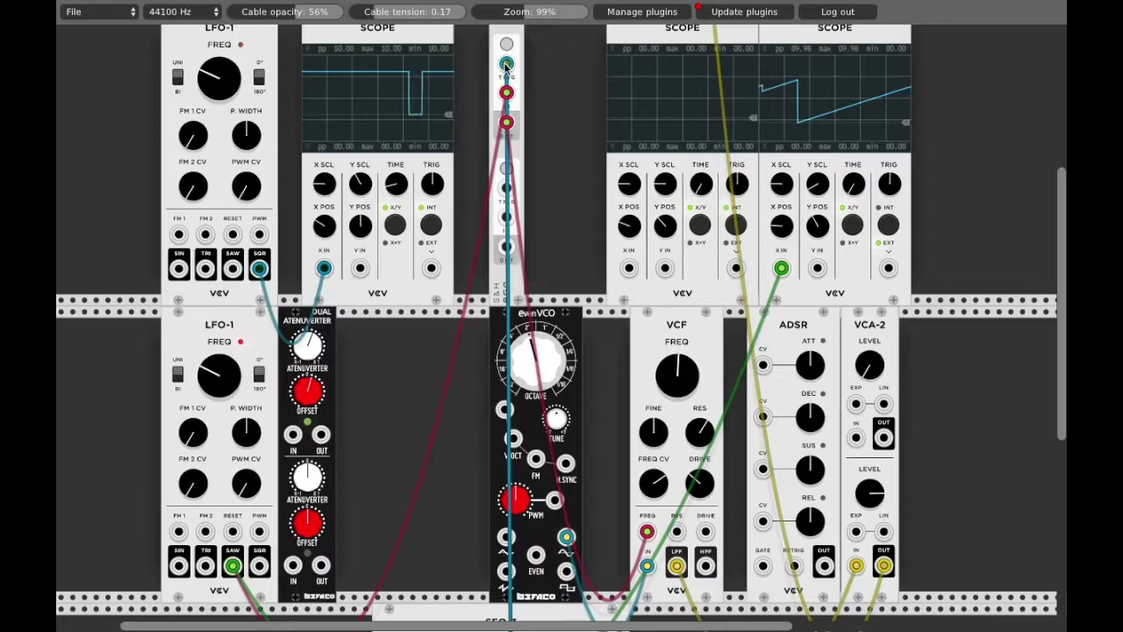
{"action": "left_click", "coordinate": [506, 68]}
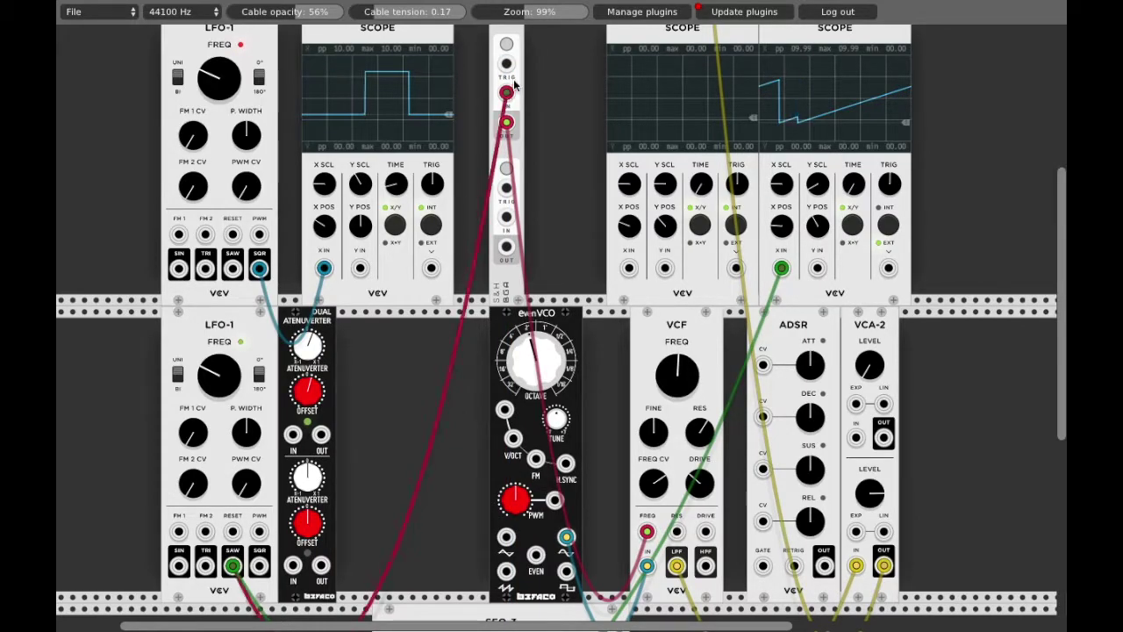
{"action": "left_click_drag", "start_coordinate": [507, 63], "coordinate": [259, 268]}
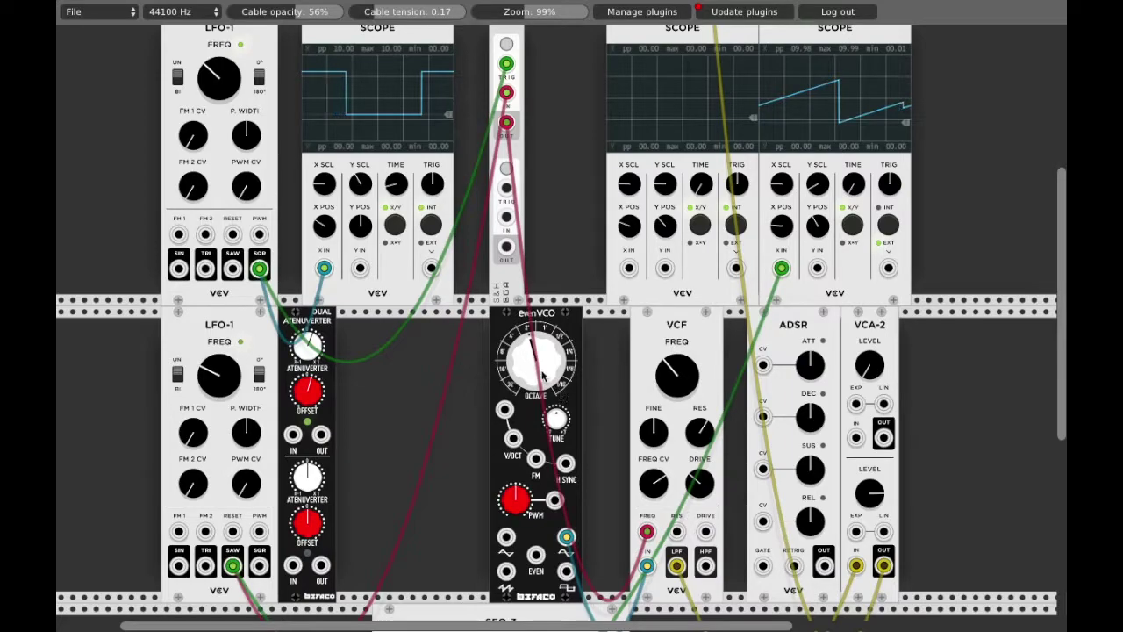
{"action": "left_click_drag", "start_coordinate": [542, 375], "coordinate": [543, 417]}
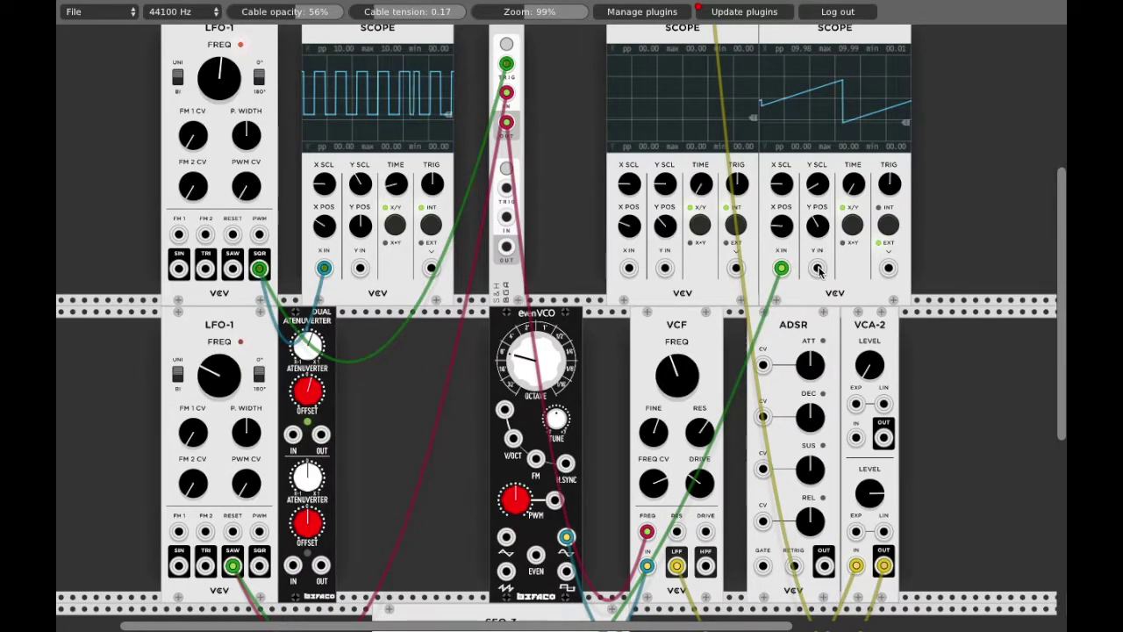
Show the top LFO-1 square wave on the right Scope's Y input, nudging evenVCO octave and VCF cutoff.
{"action": "left_click_drag", "start_coordinate": [817, 268], "coordinate": [260, 269]}
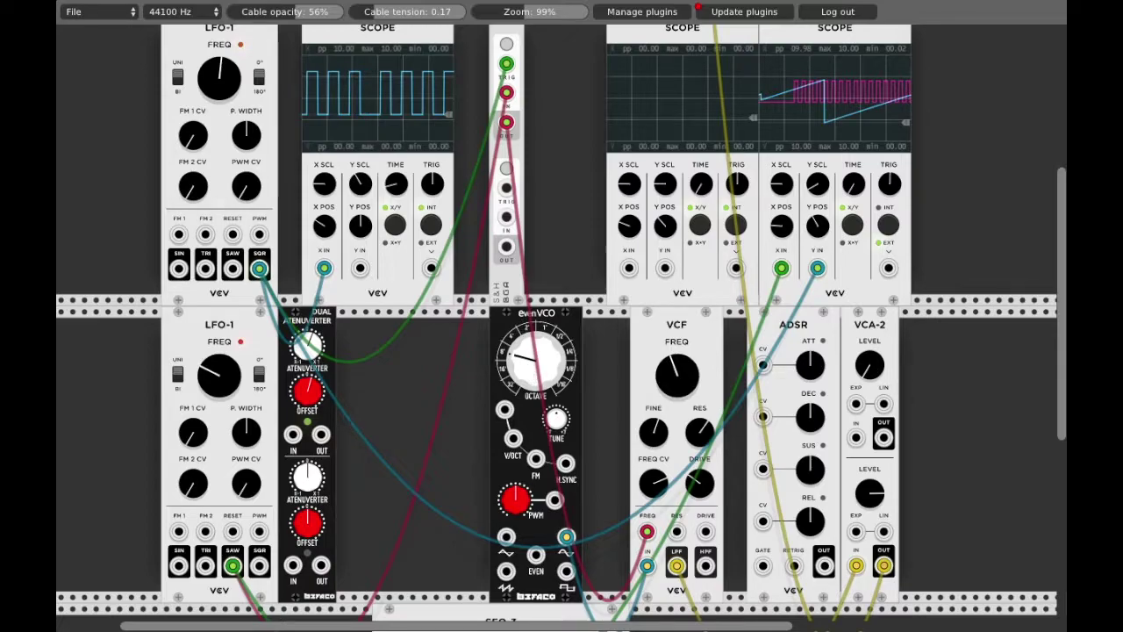
{"action": "left_click_drag", "start_coordinate": [529, 377], "coordinate": [529, 375]}
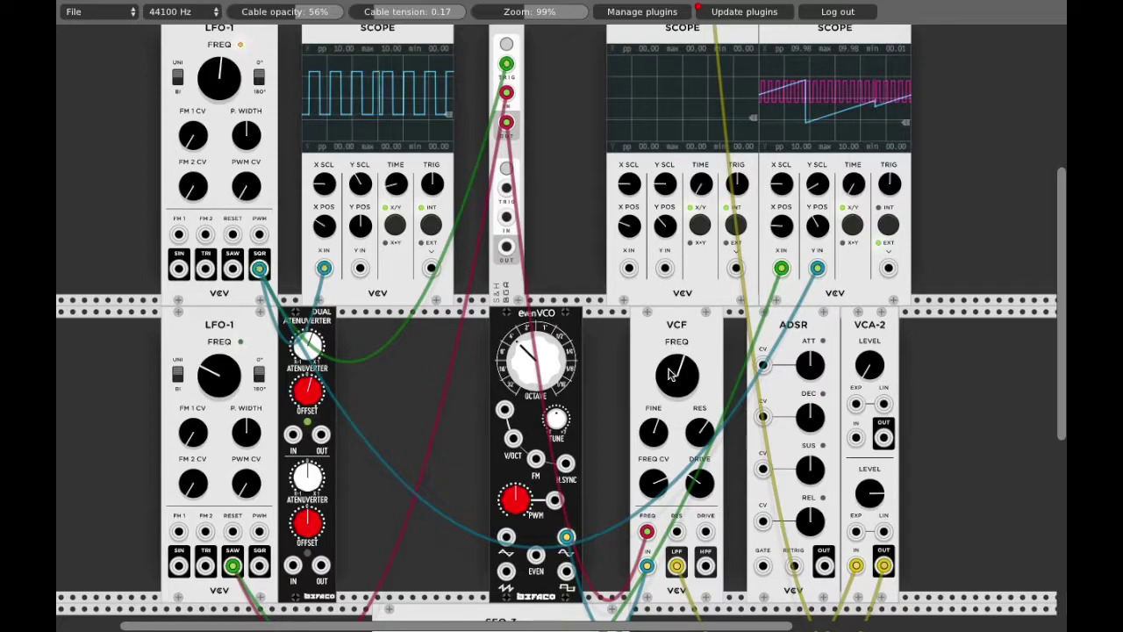
{"action": "left_click_drag", "start_coordinate": [671, 373], "coordinate": [671, 370]}
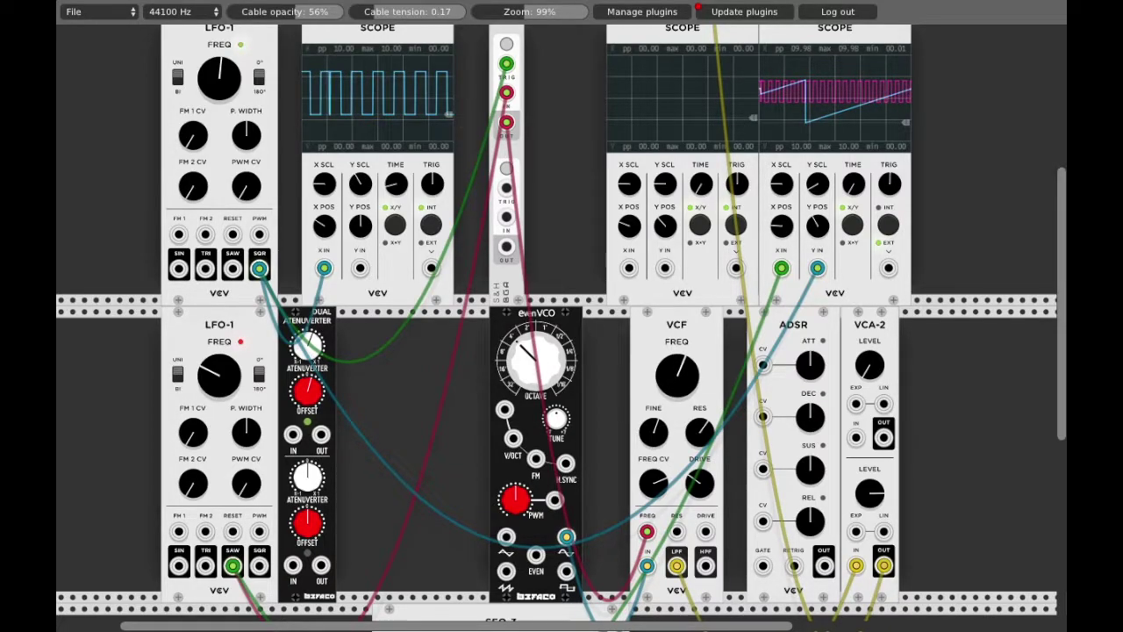
Move the VCF input cable to another evenVCO waveform and settle the octave one step lower.
{"action": "left_click_drag", "start_coordinate": [535, 355], "coordinate": [535, 347]}
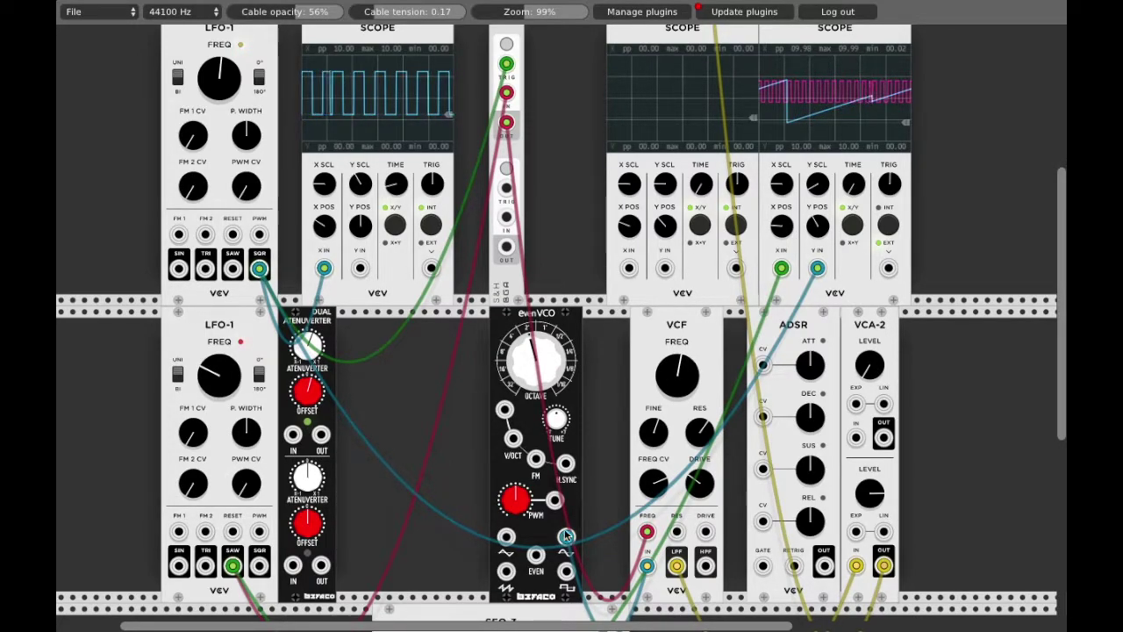
{"action": "left_click_drag", "start_coordinate": [566, 536], "coordinate": [506, 572]}
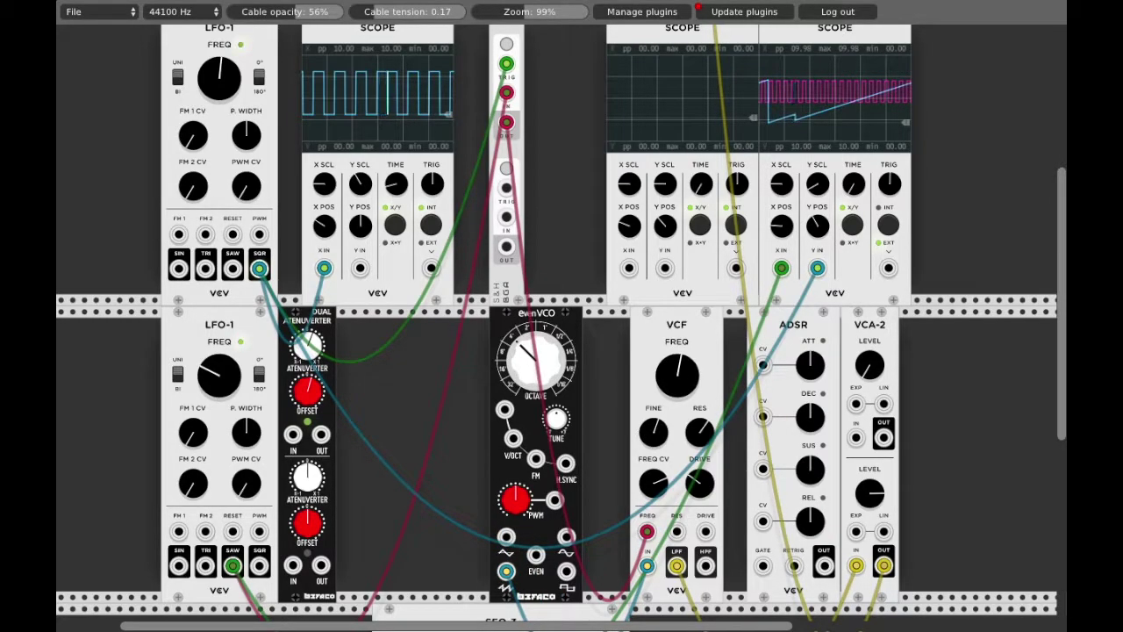
{"action": "left_click_drag", "start_coordinate": [536, 355], "coordinate": [535, 368]}
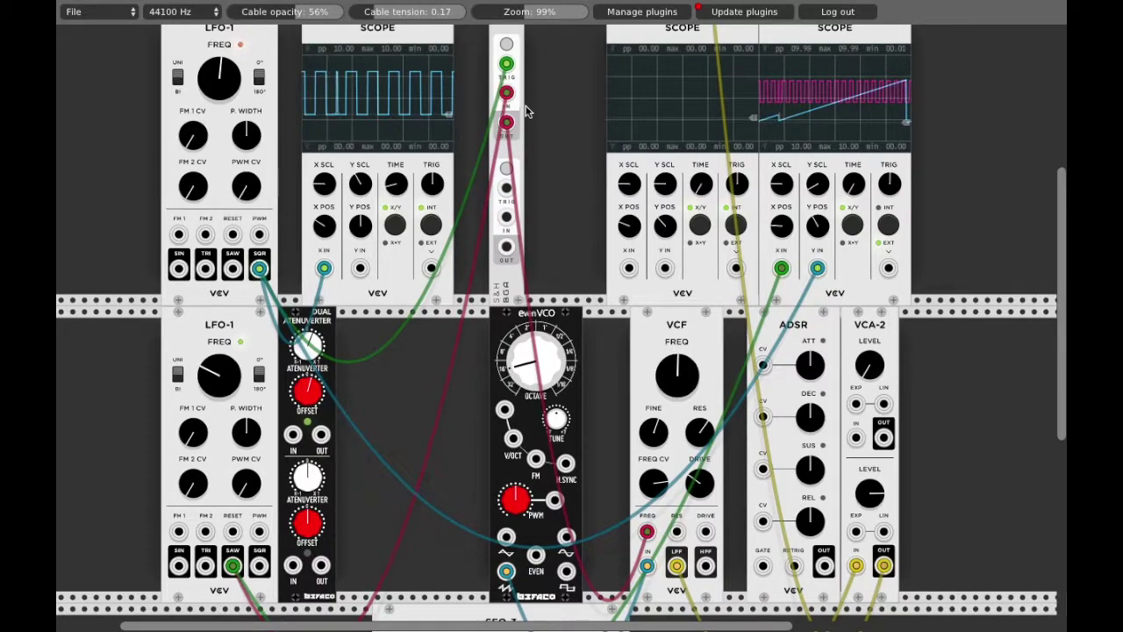
Scroll down the rack while the scopes keep tracing the LFO and sample-and-hold signals.
{"action": "scroll", "coordinate": [527, 104], "scroll_direction": "down", "scroll_amount": 1}
{"action": "scroll", "coordinate": [529, 104], "scroll_direction": "up", "scroll_amount": 2}
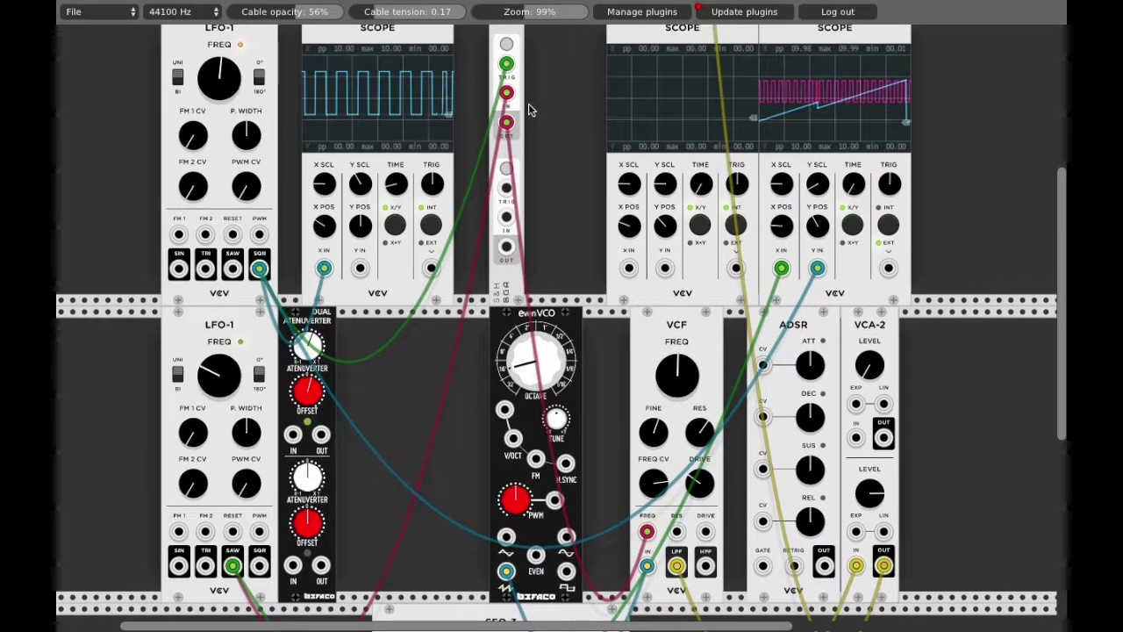
{"action": "scroll", "coordinate": [528, 104], "scroll_direction": "up", "scroll_amount": 2}
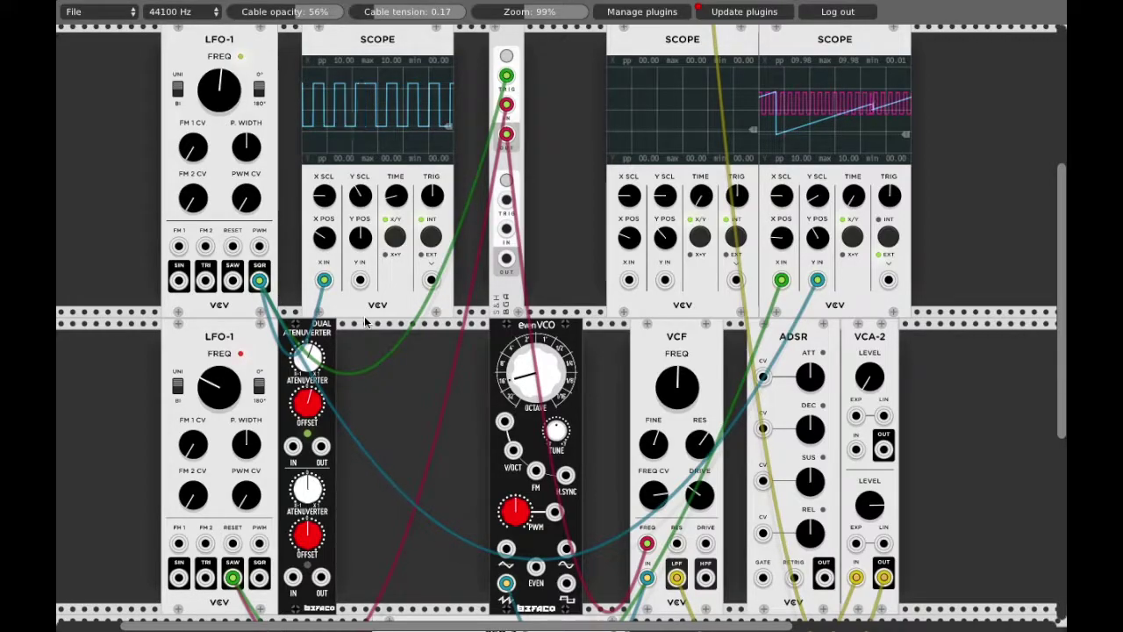
Bring up the File menu's save and open options for the patch.
{"action": "left_click", "coordinate": [123, 12]}
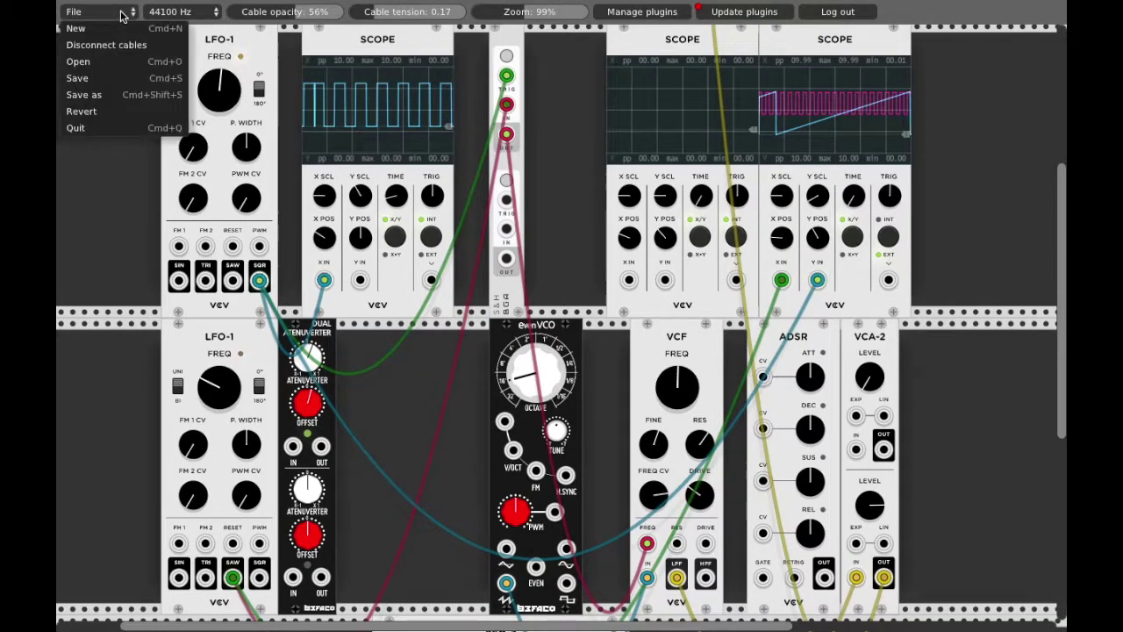
{"action": "mouse_move", "coordinate": [626, 7]}
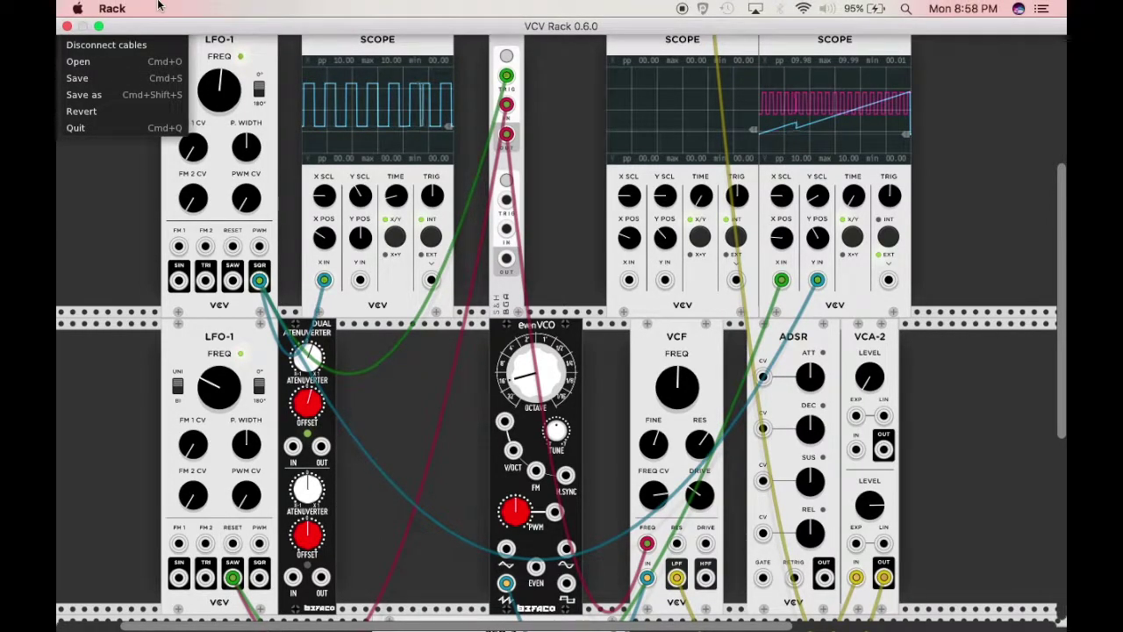